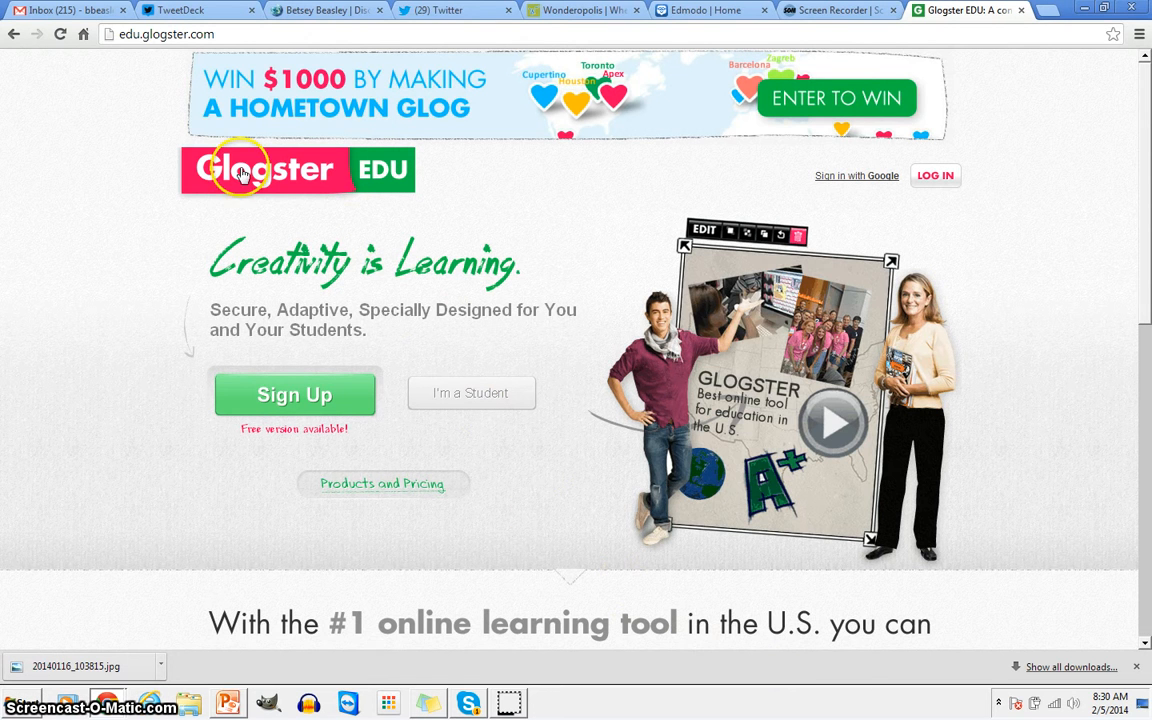
# Log in to Glogster EDU with the account's username and password.
pyautogui.click(120, 35)
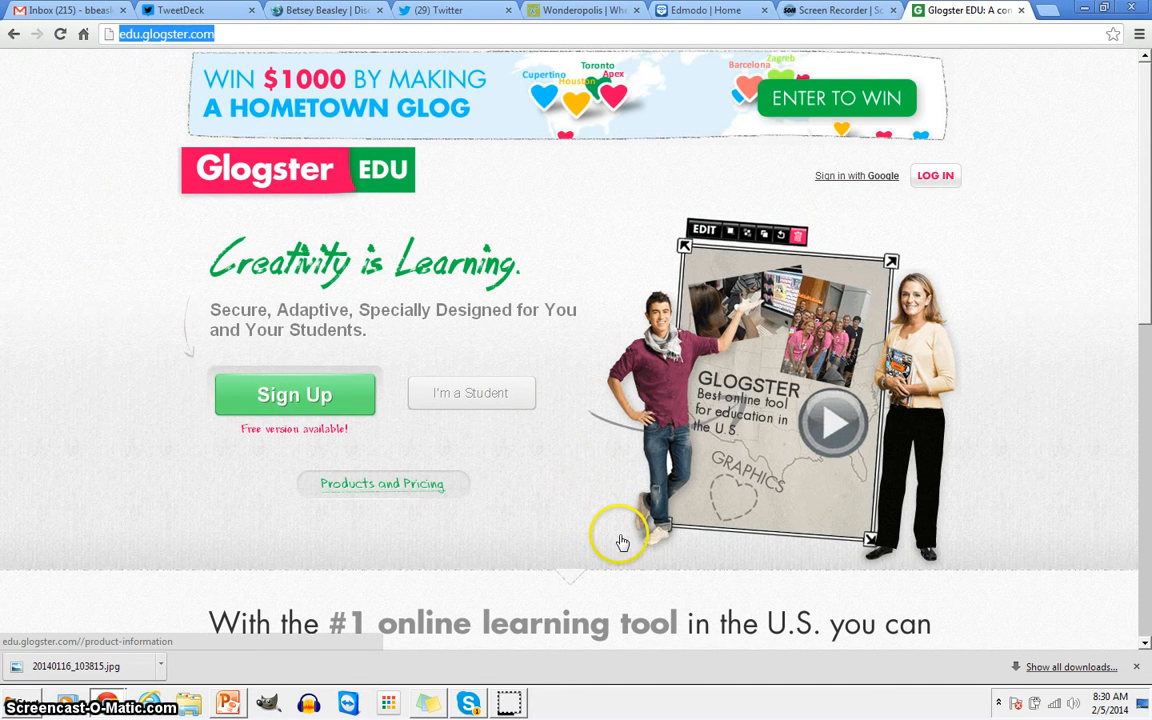
pyautogui.click(938, 182)
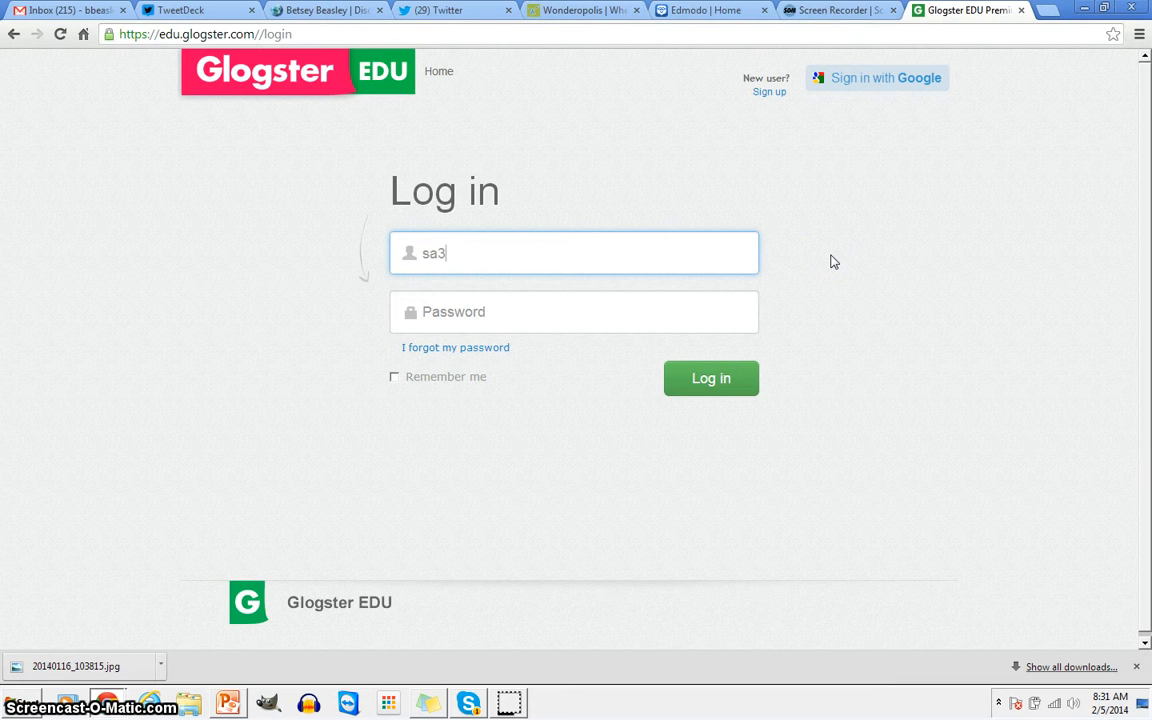
pyautogui.write('9')
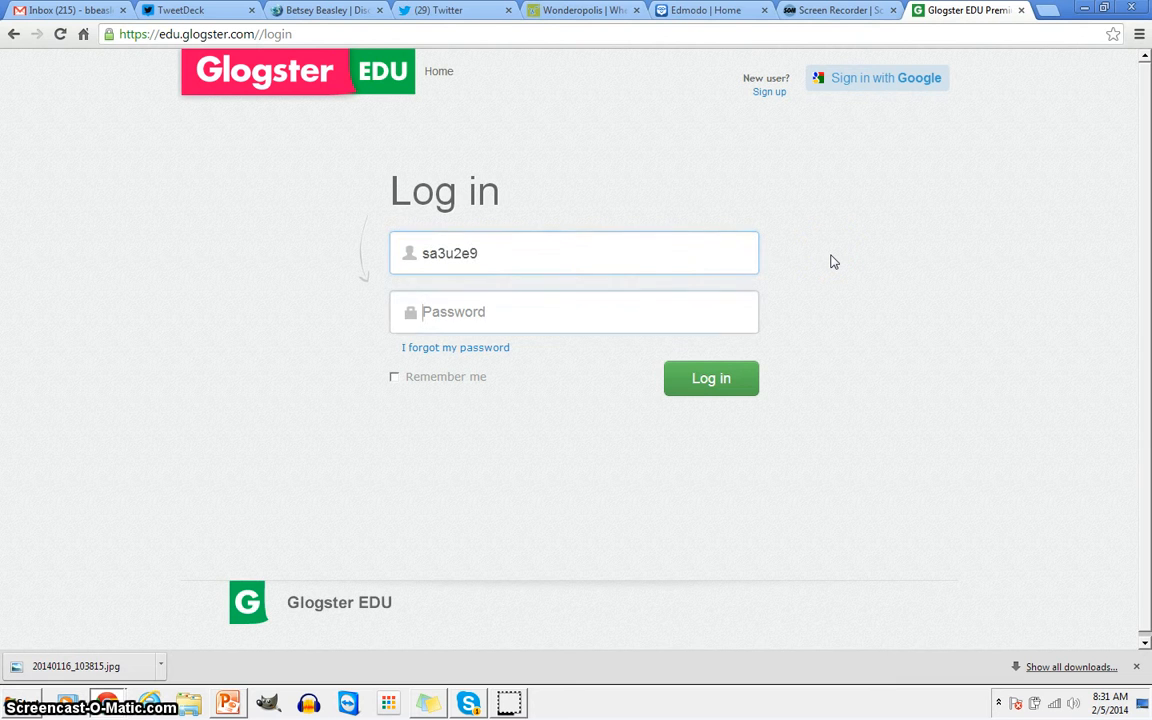
pyautogui.press('Tab')
pyautogui.write('••')
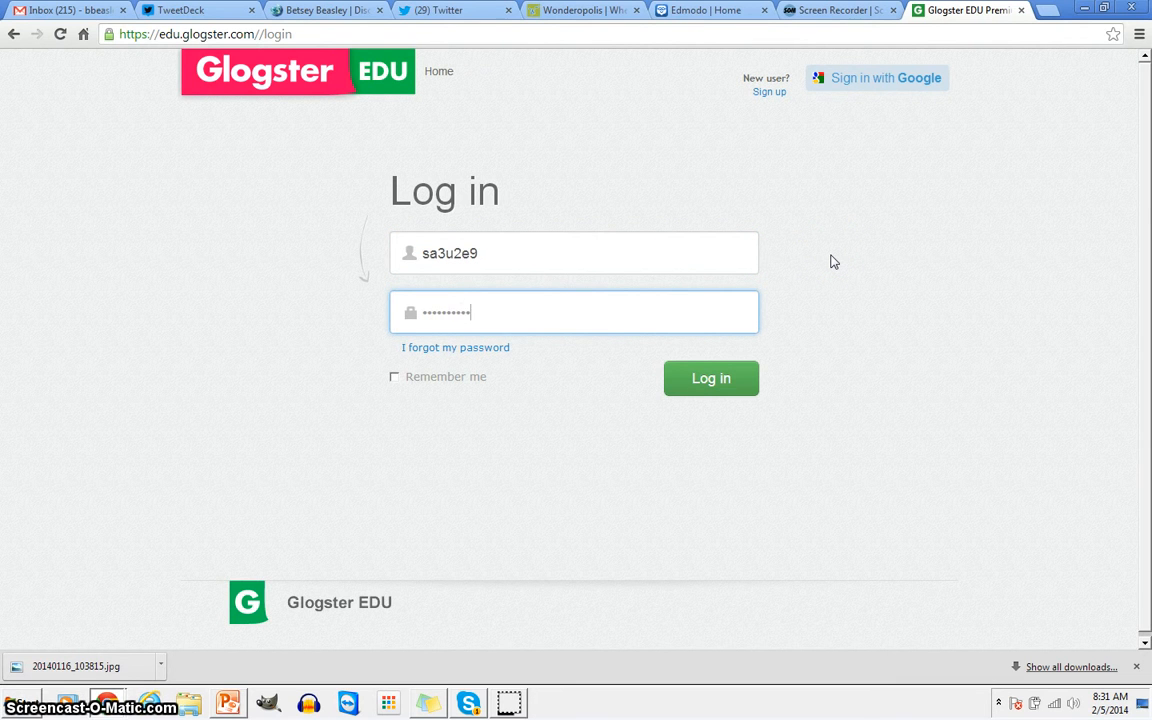
pyautogui.click(712, 380)
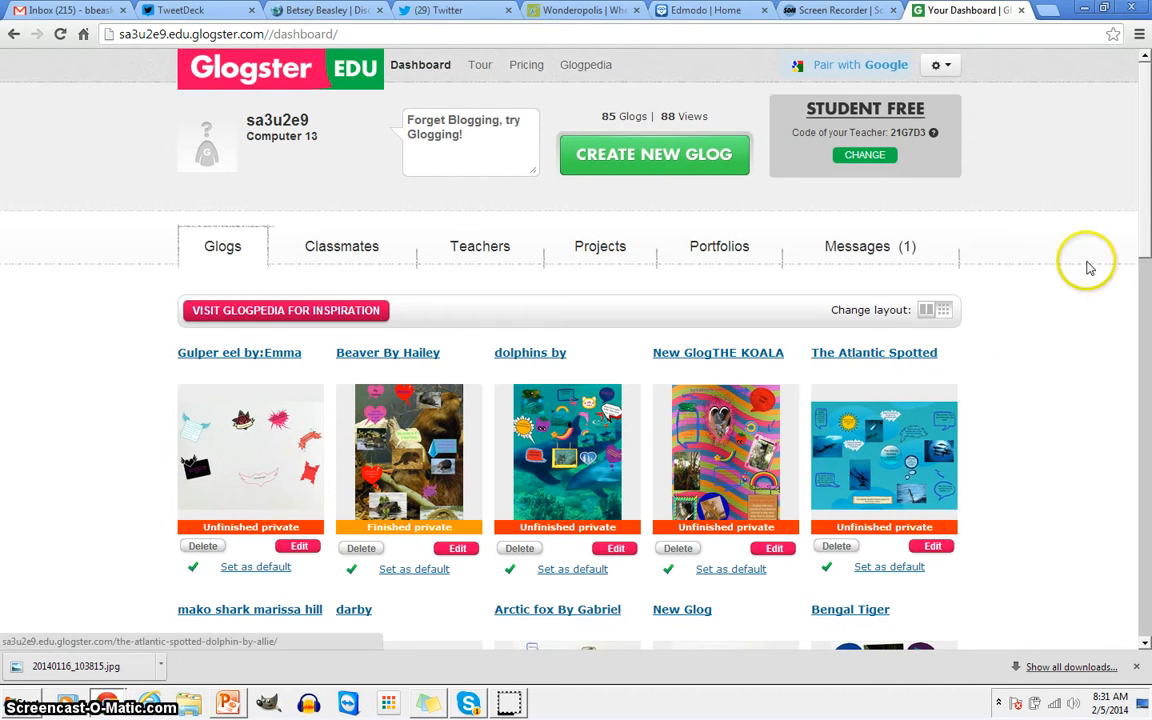
# Start a new glog and browse through the available templates.
pyautogui.moveTo(1147, 220)
pyautogui.mouseDown()
pyautogui.moveTo(1147, 297)
pyautogui.moveTo(1146, 217)
pyautogui.mouseUp()
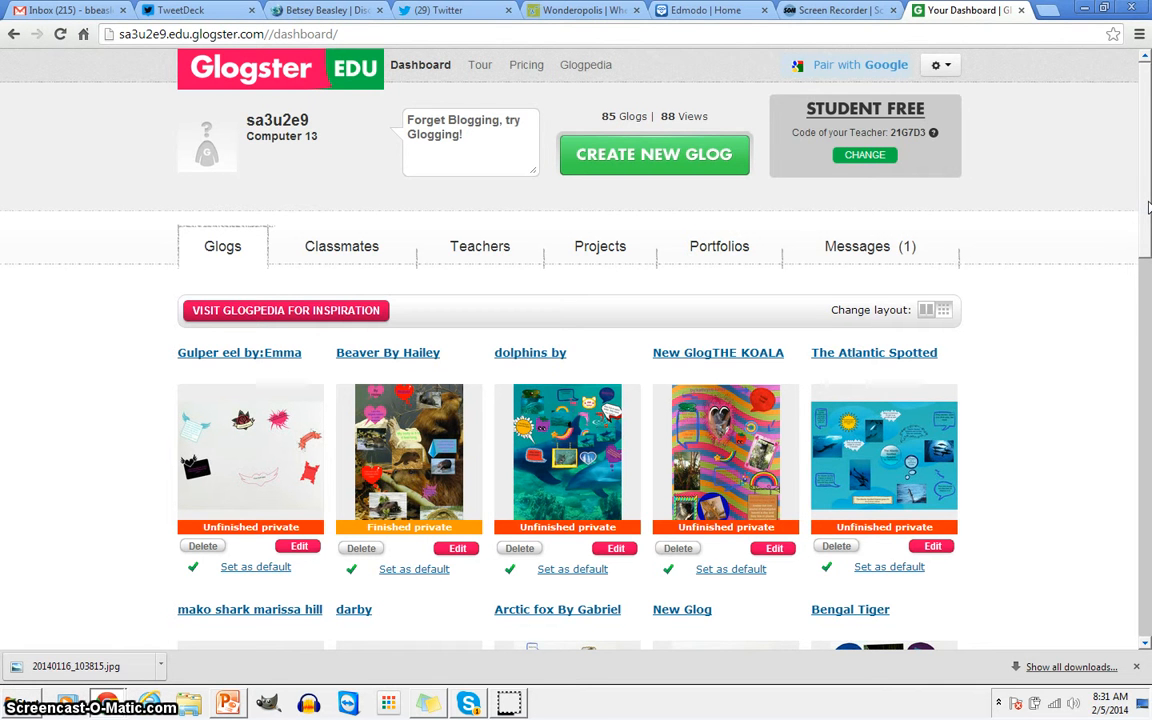
pyautogui.moveTo(1148, 207)
pyautogui.mouseDown()
pyautogui.moveTo(1146, 540)
pyautogui.moveTo(1147, 187)
pyautogui.mouseUp()
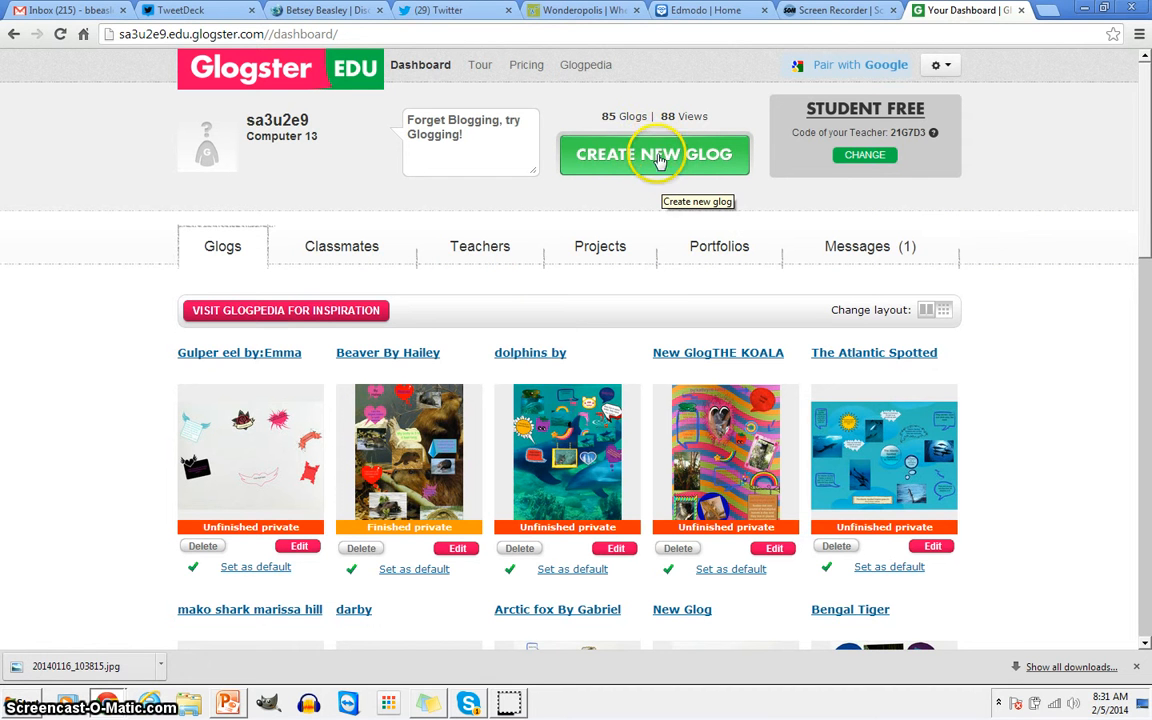
pyautogui.click(657, 160)
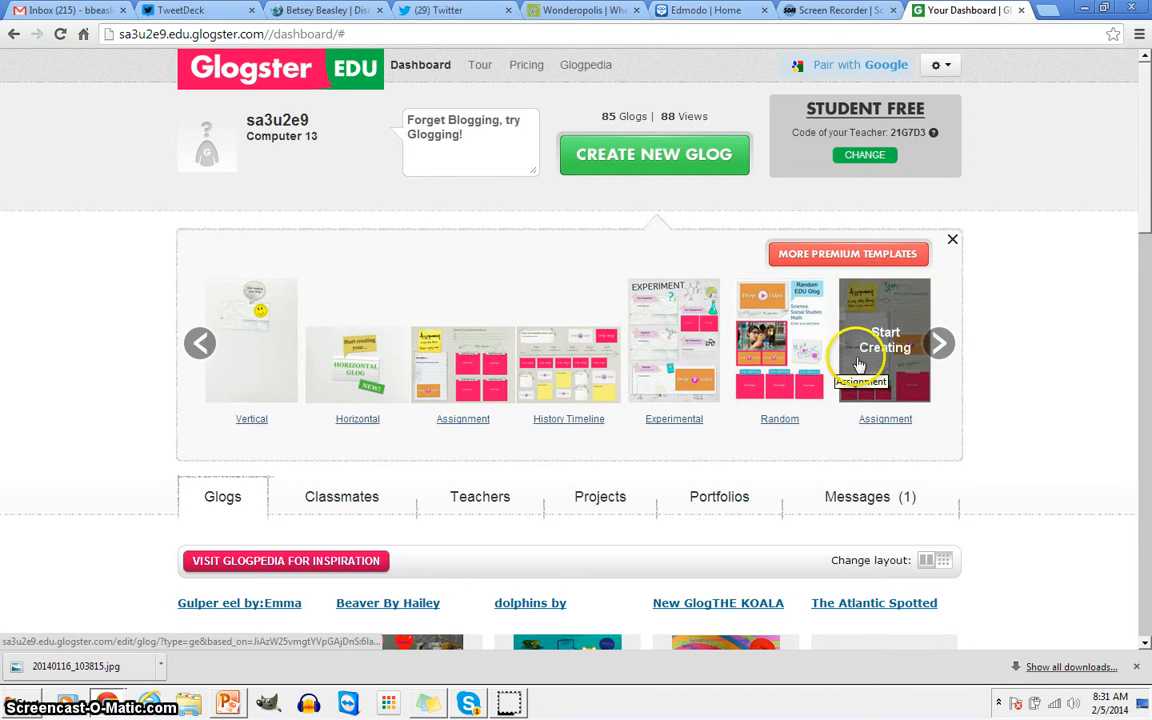
pyautogui.click(940, 344)
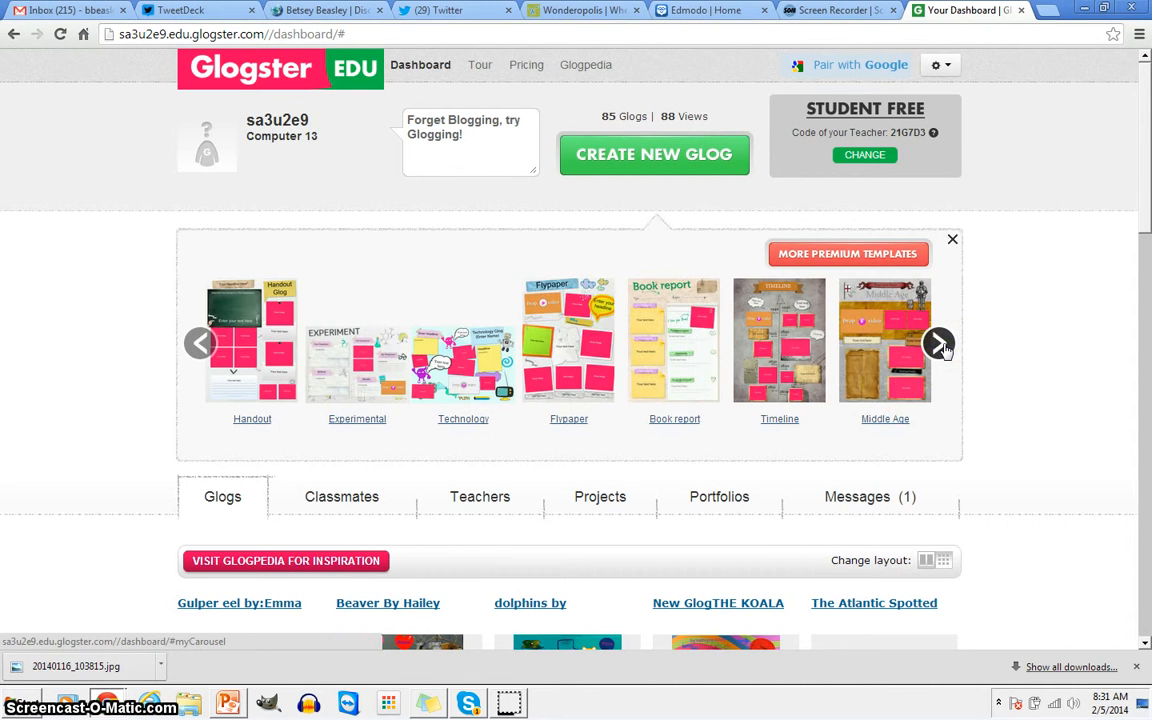
pyautogui.click(938, 343)
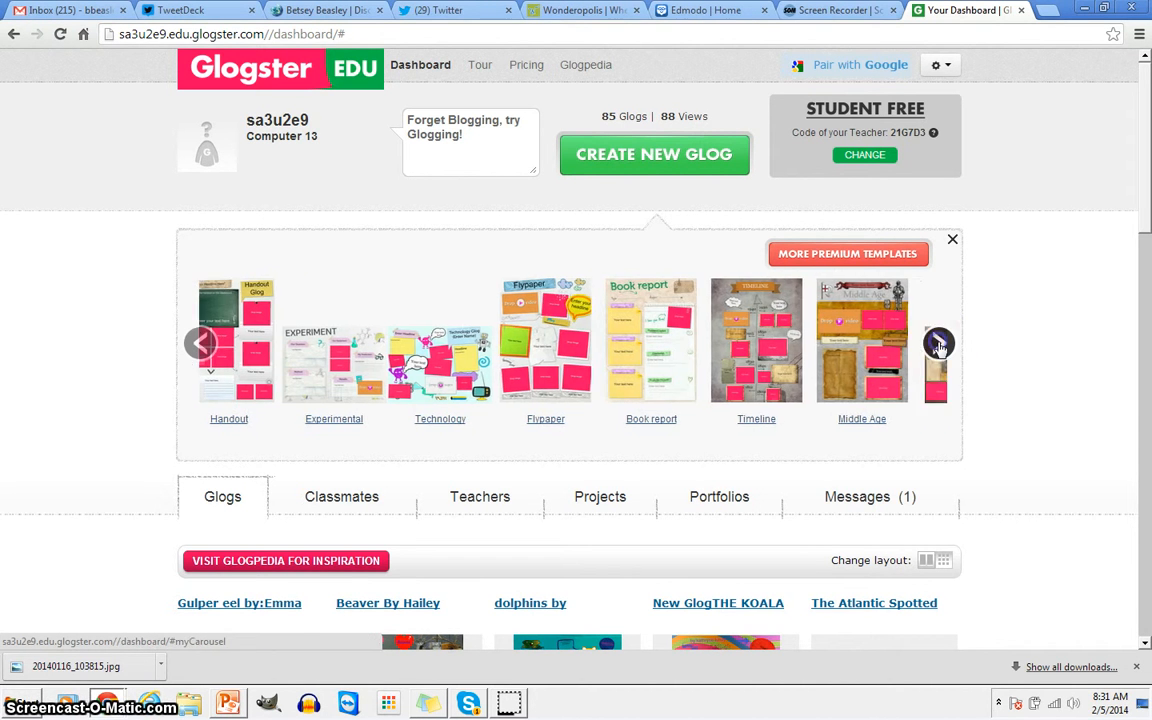
pyautogui.click(938, 344)
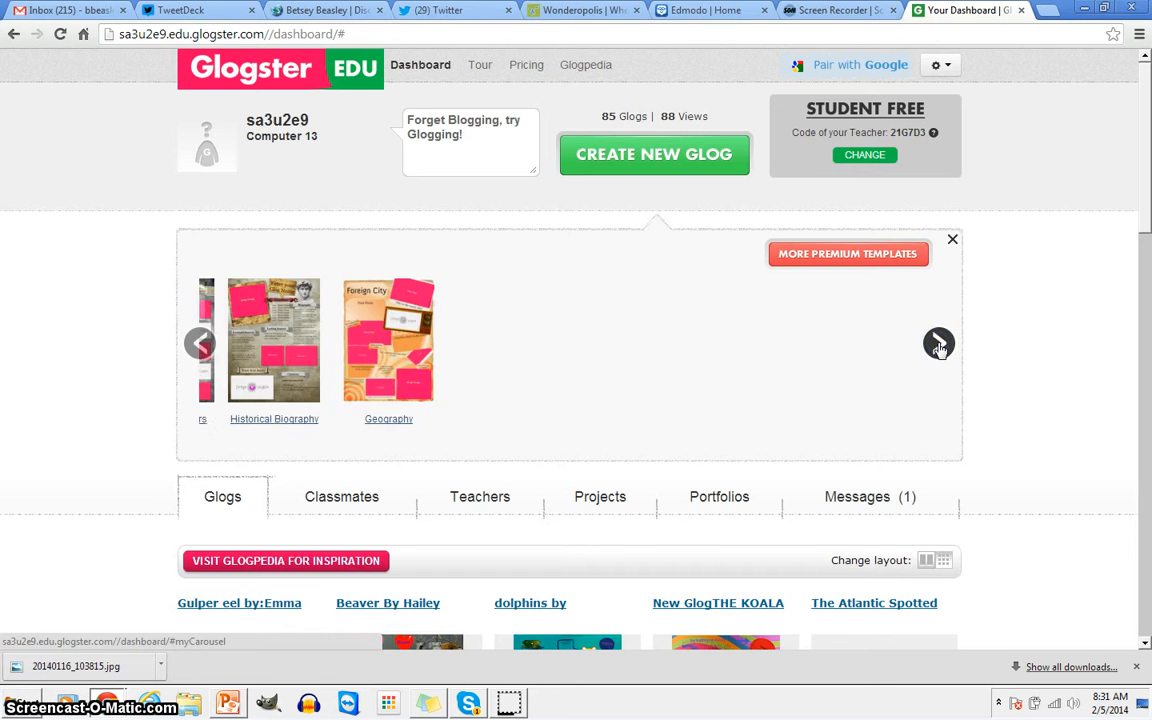
pyautogui.click(200, 344)
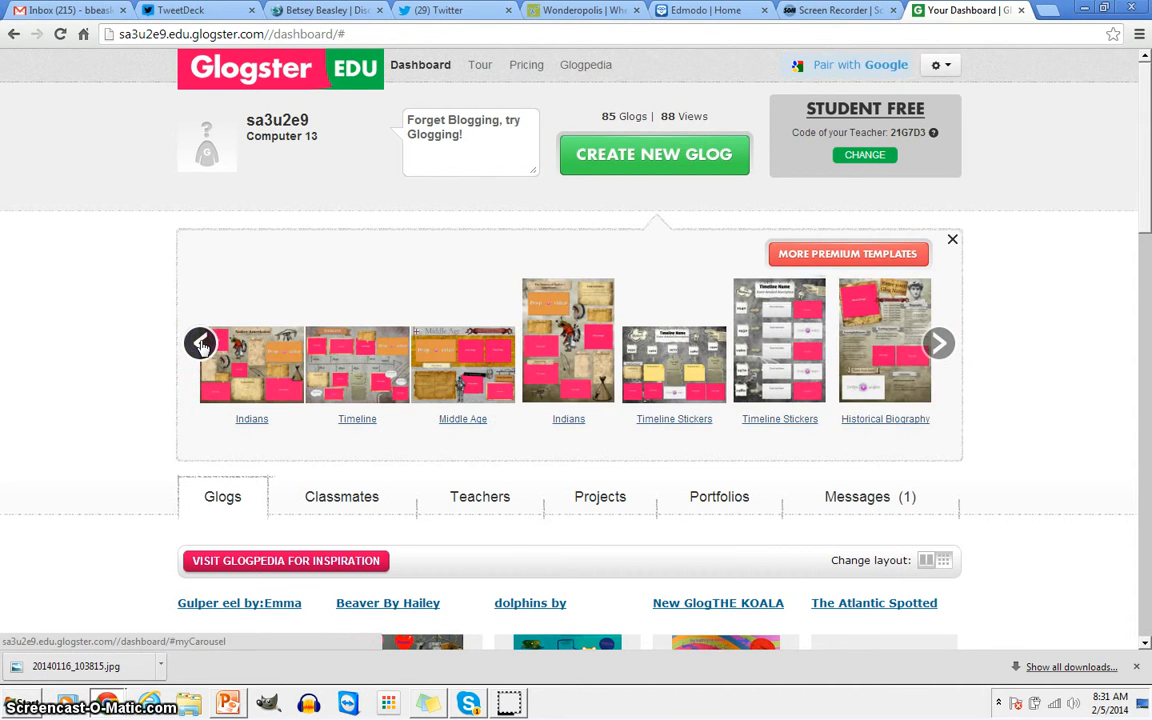
pyautogui.click(200, 344)
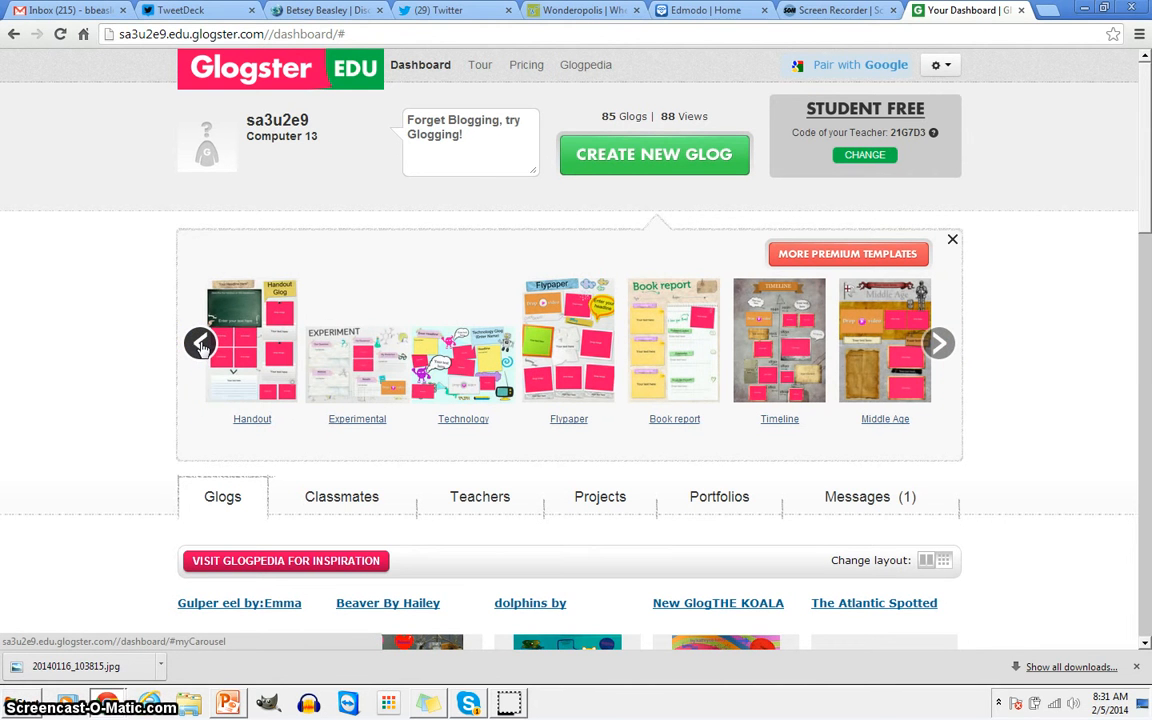
pyautogui.moveTo(278, 365)
pyautogui.click(203, 349)
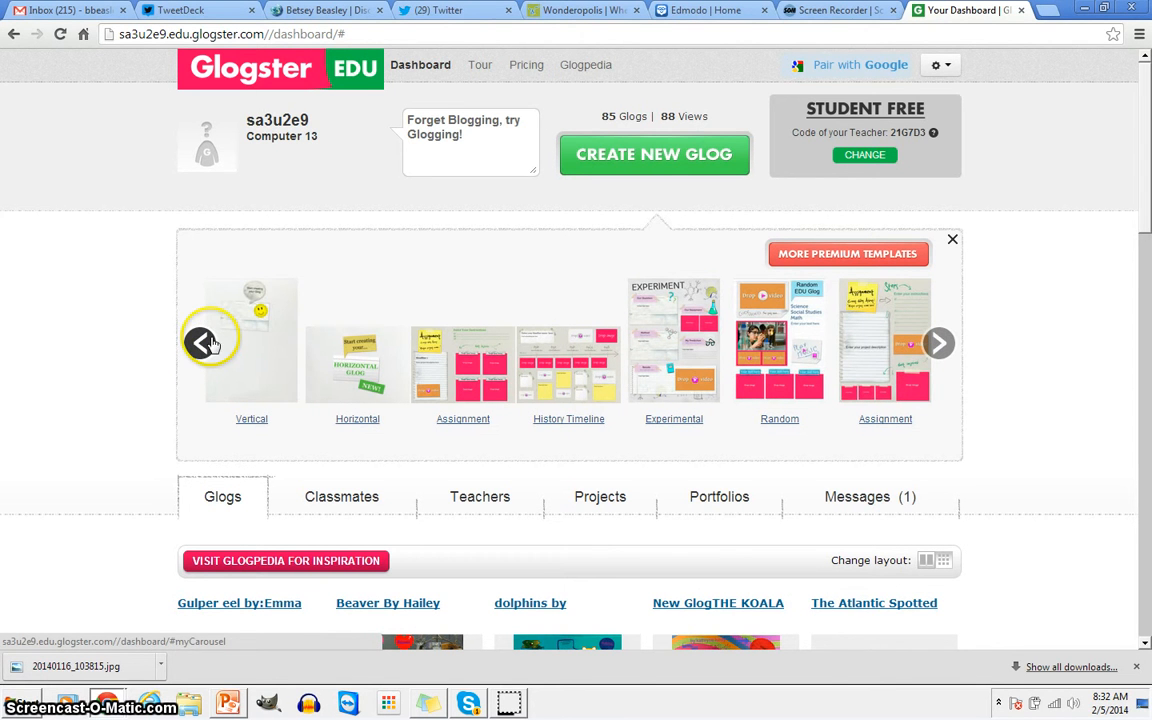
# Start creating the glog from the blank Vertical template.
pyautogui.moveTo(288, 335)
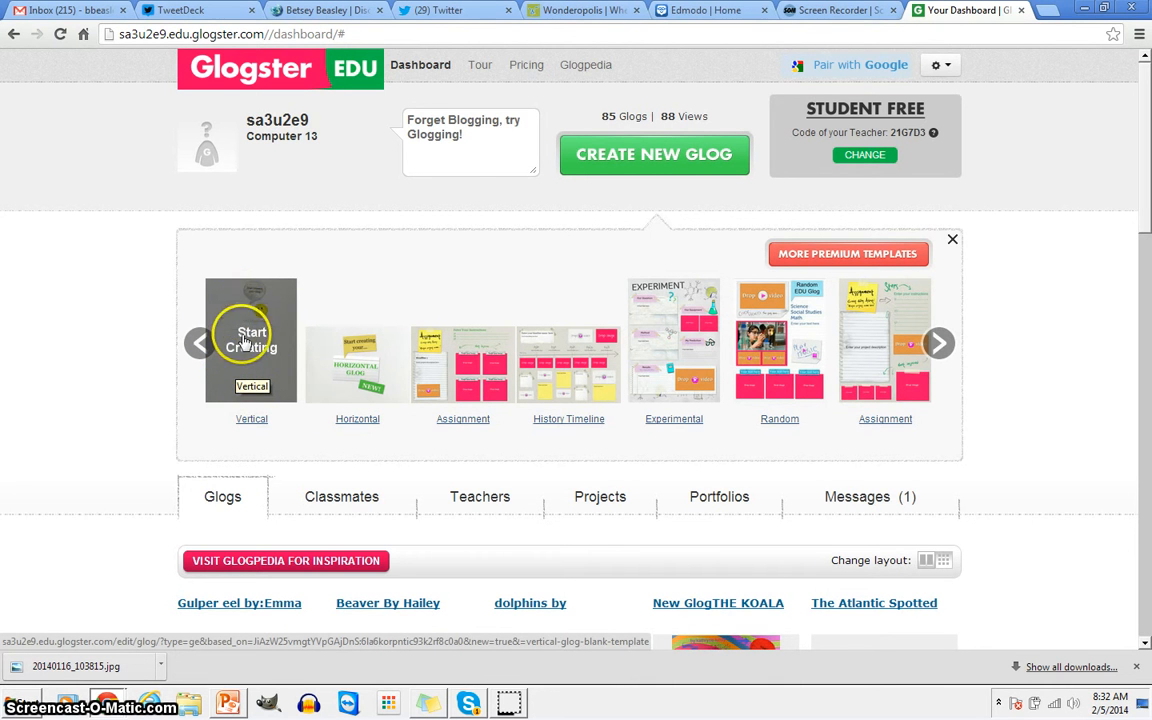
pyautogui.moveTo(342, 358)
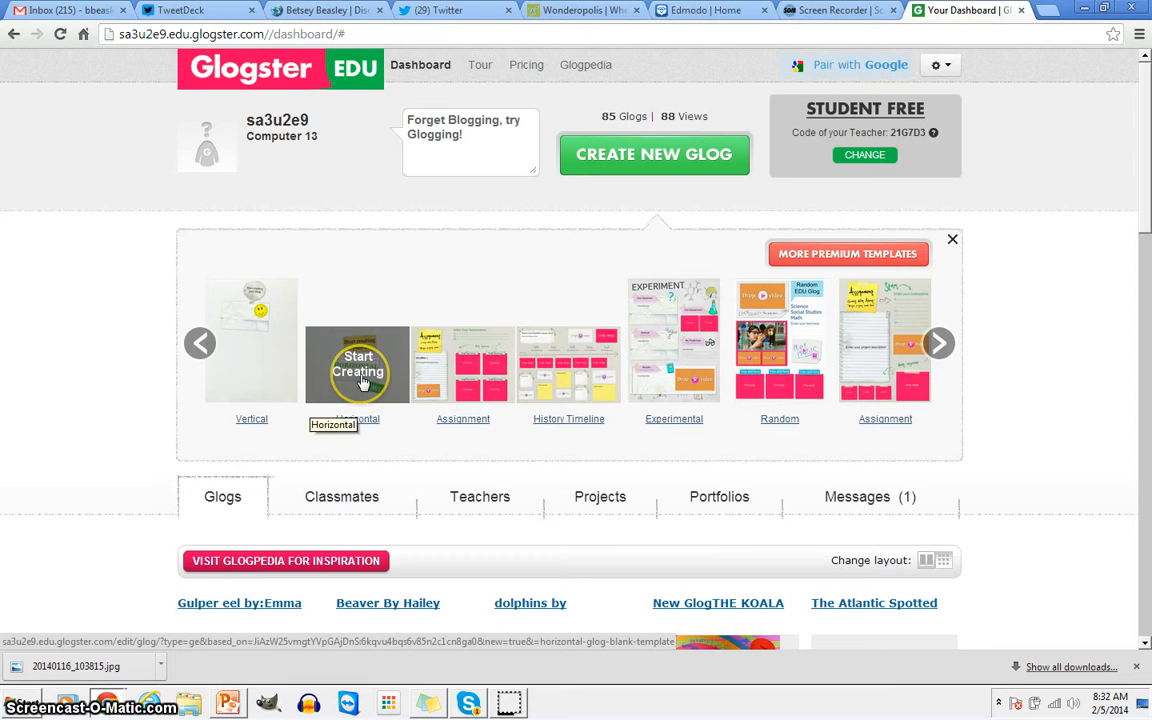
pyautogui.click(252, 340)
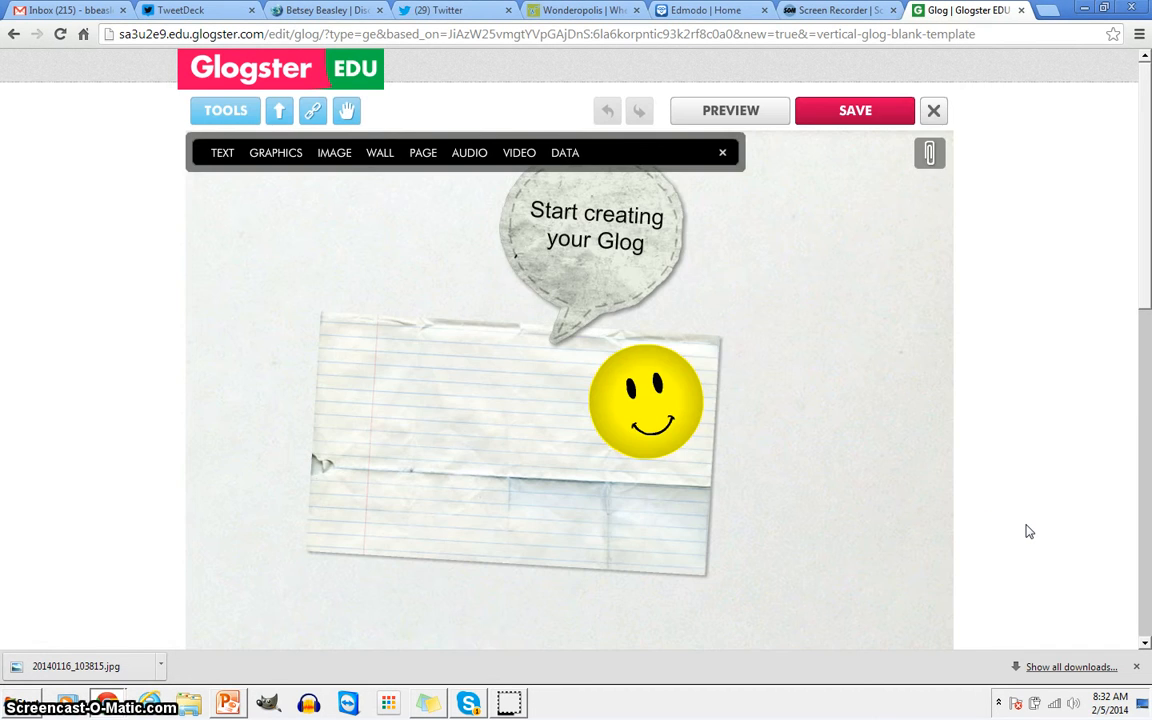
# Rearrange the template's lined paper, smiley face and speech bubble on the glog.
pyautogui.moveTo(1146, 279)
pyautogui.mouseDown()
pyautogui.moveTo(1147, 540)
pyautogui.moveTo(1148, 263)
pyautogui.mouseUp()
pyautogui.moveTo(520, 480); pyautogui.dragTo(480, 444)
pyautogui.moveTo(690, 410); pyautogui.dragTo(765, 405)
pyautogui.moveTo(609, 275); pyautogui.dragTo(614, 316)
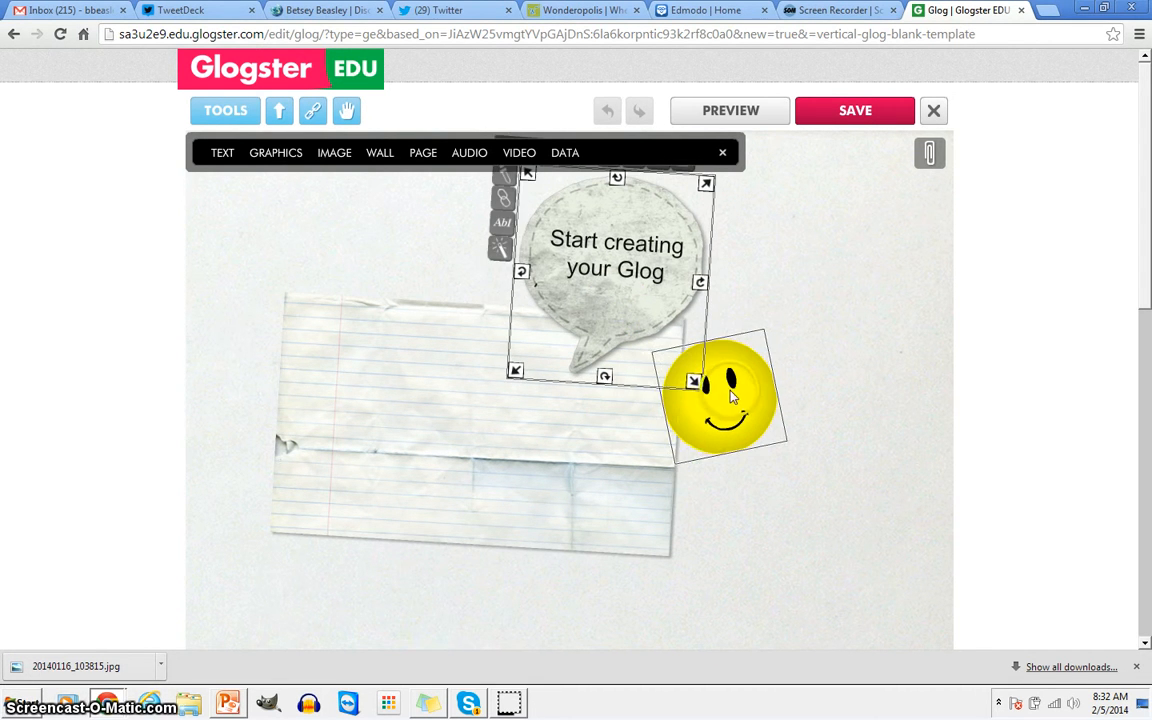
pyautogui.moveTo(728, 402); pyautogui.dragTo(757, 415)
# Delete the lined paper, the speech bubble and the smiley face to clear the glog.
pyautogui.moveTo(589, 512); pyautogui.dragTo(588, 529)
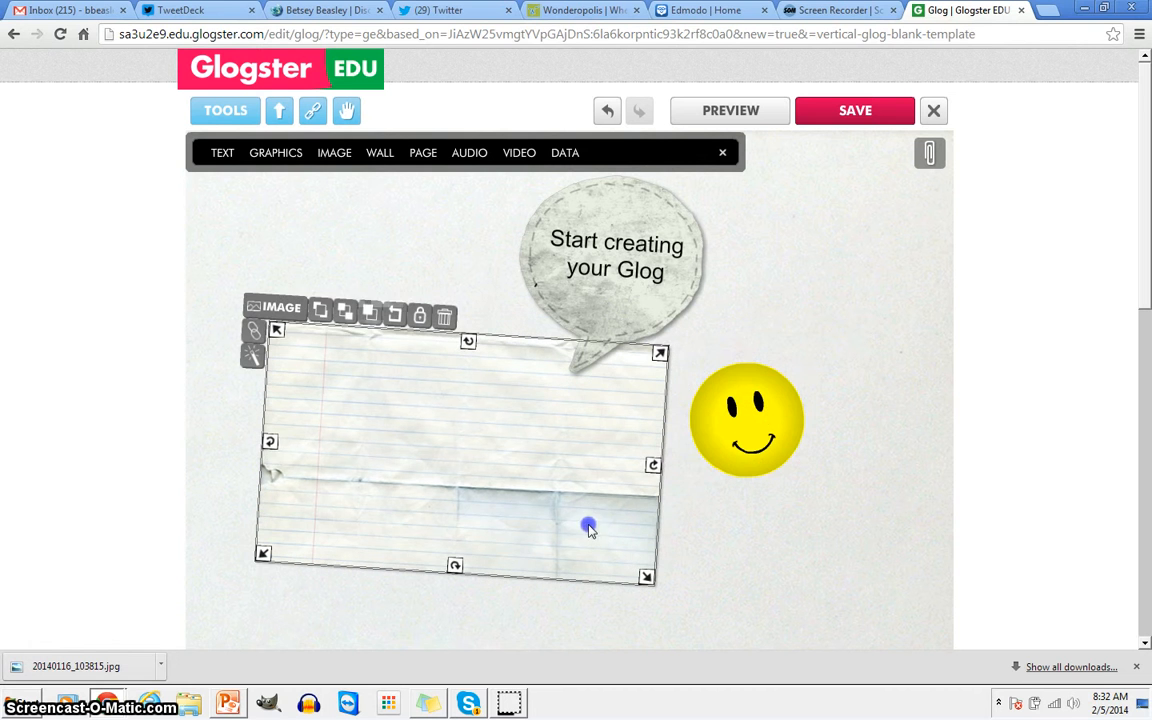
pyautogui.click(446, 320)
pyautogui.moveTo(615, 300); pyautogui.dragTo(540, 395)
pyautogui.click(606, 257)
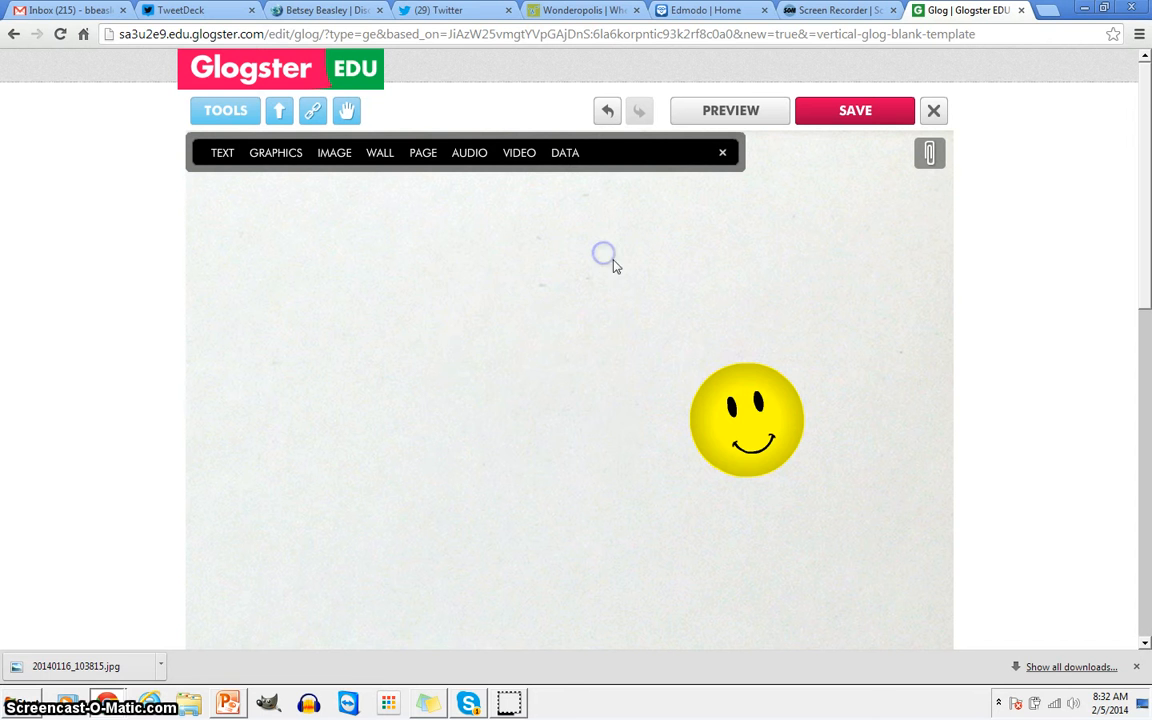
pyautogui.click(728, 405)
pyautogui.click(884, 322)
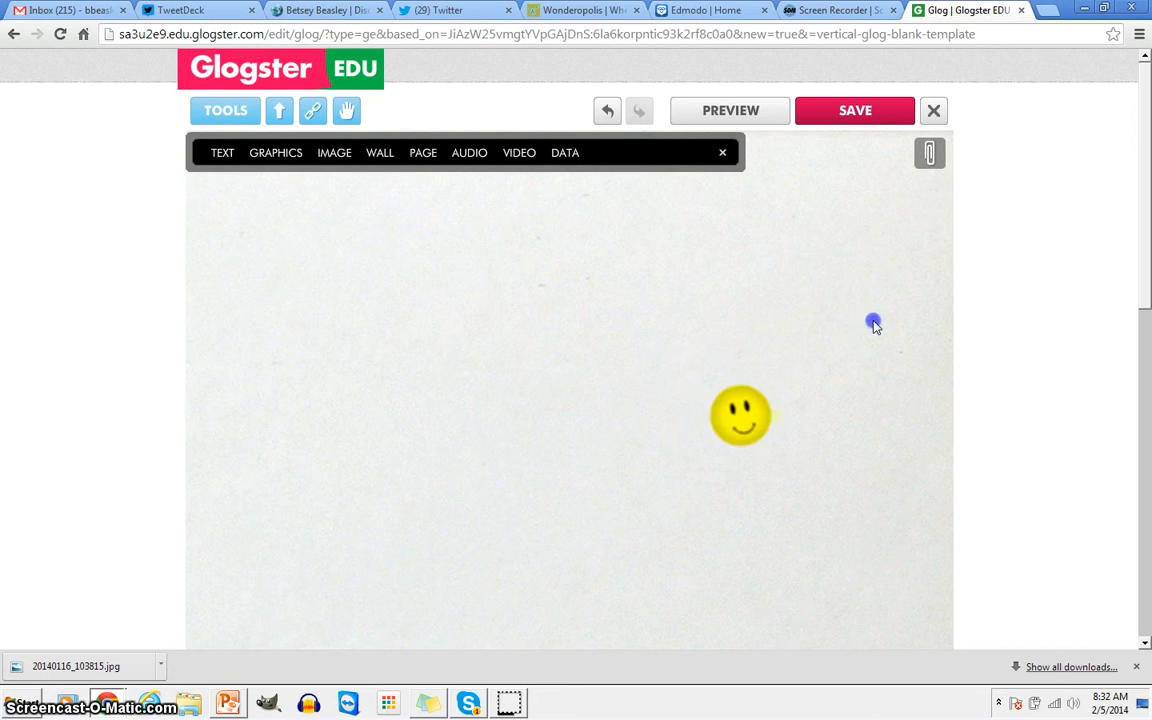
pyautogui.moveTo(1145, 250)
pyautogui.mouseDown()
pyautogui.moveTo(1147, 520)
pyautogui.moveTo(1147, 226)
pyautogui.mouseUp()
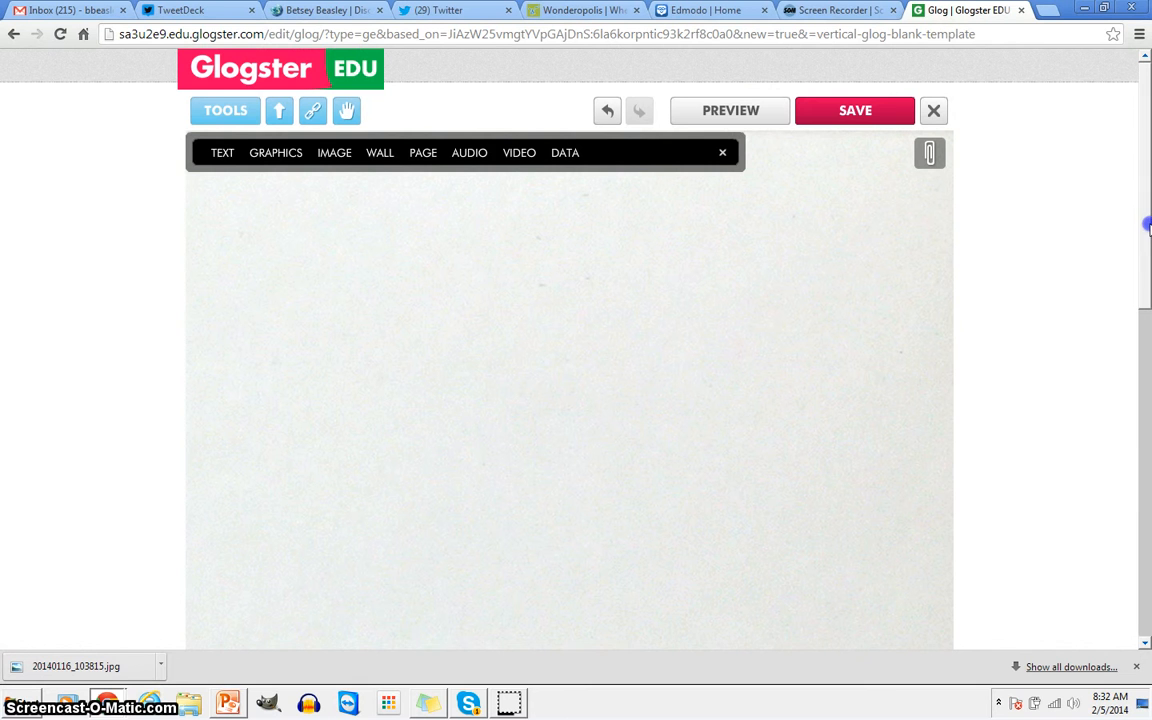
# Set the glog's wall to a solid bright yellow color.
pyautogui.click(224, 110)
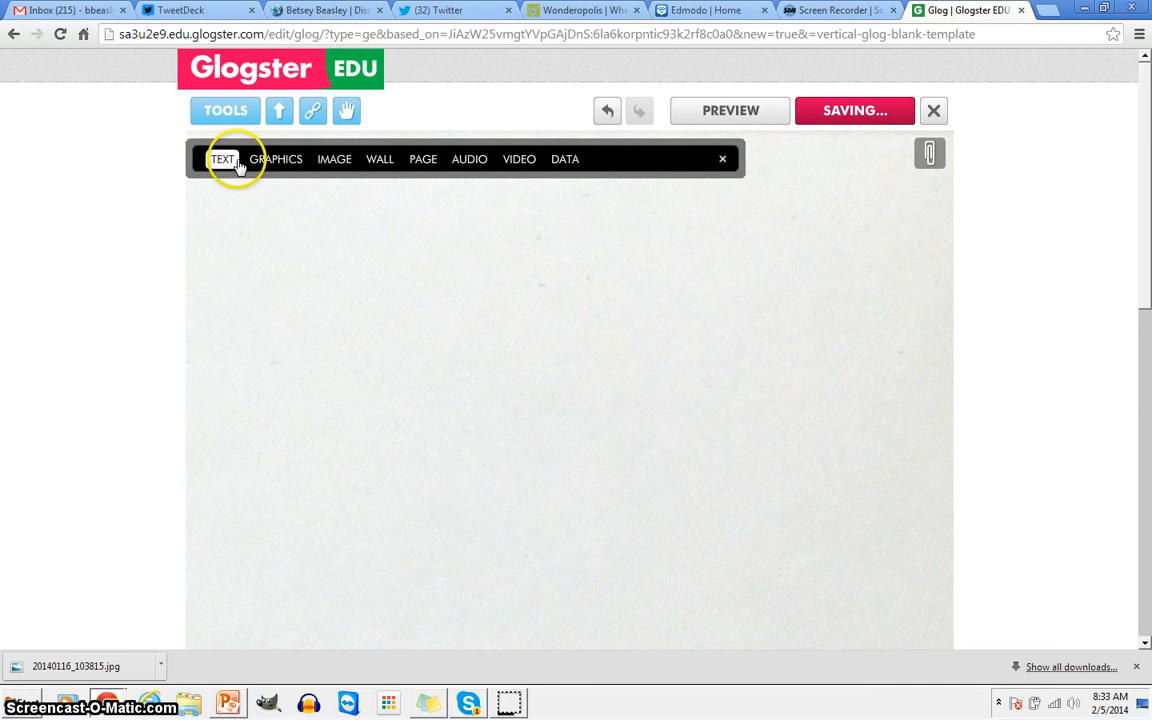
pyautogui.click(379, 162)
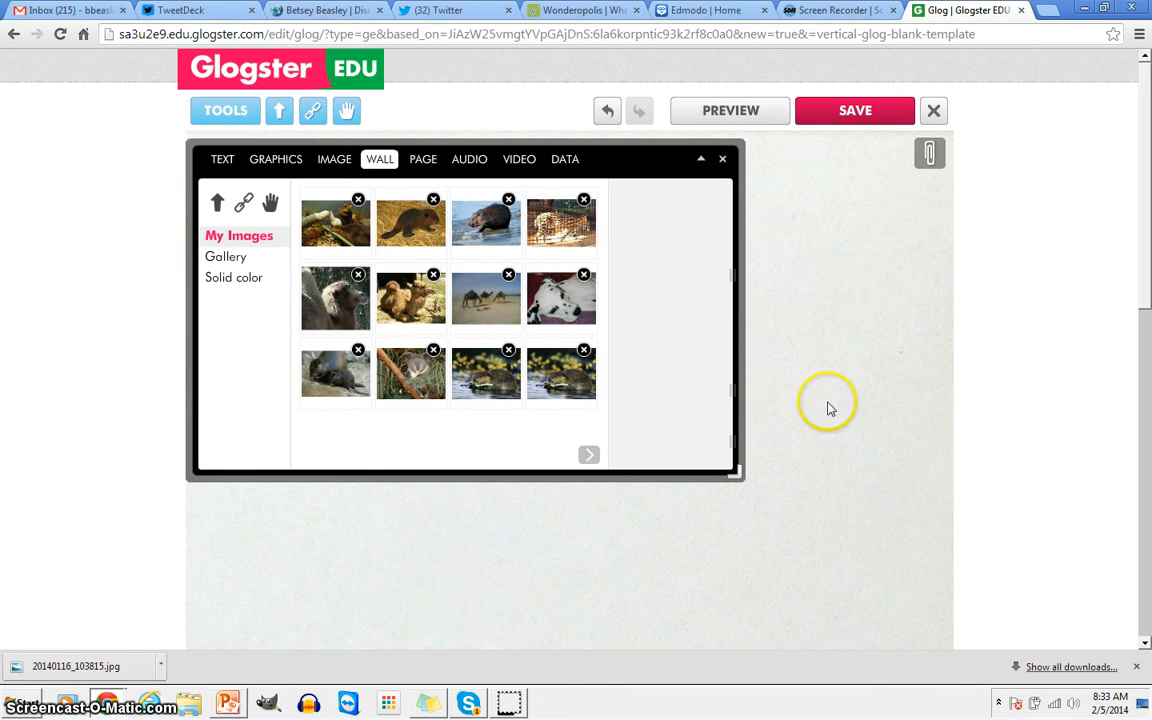
pyautogui.click(238, 258)
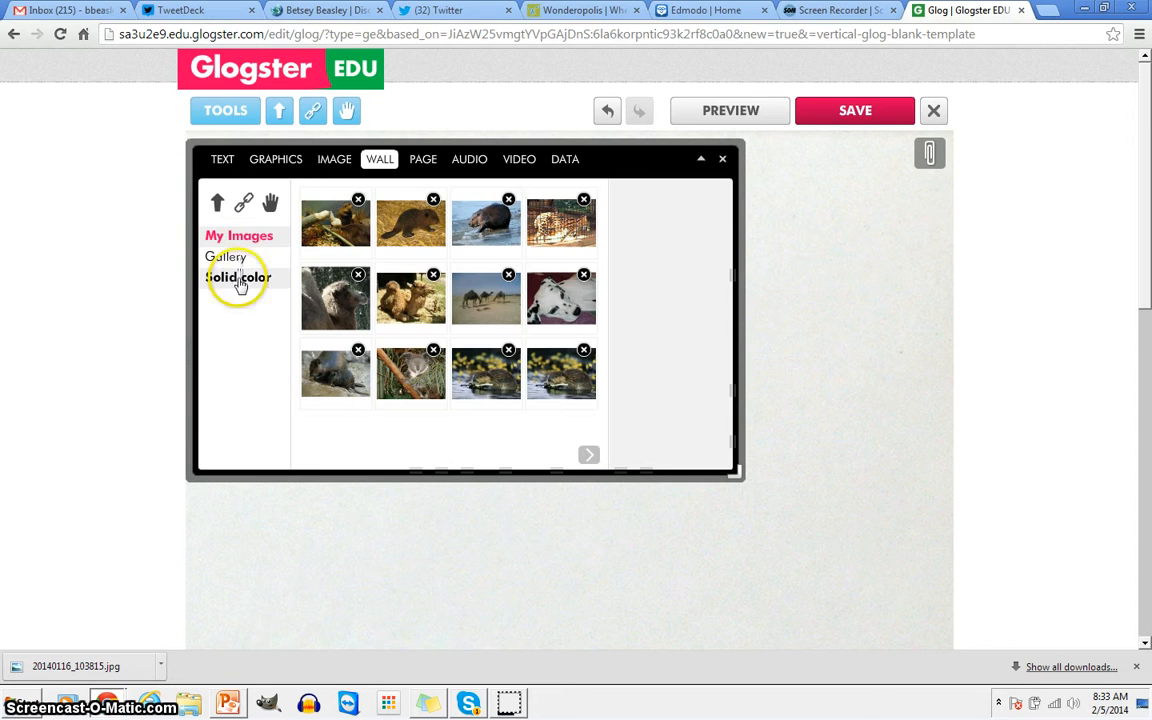
pyautogui.click(238, 281)
pyautogui.click(445, 296)
pyautogui.click(390, 316)
pyautogui.click(486, 300)
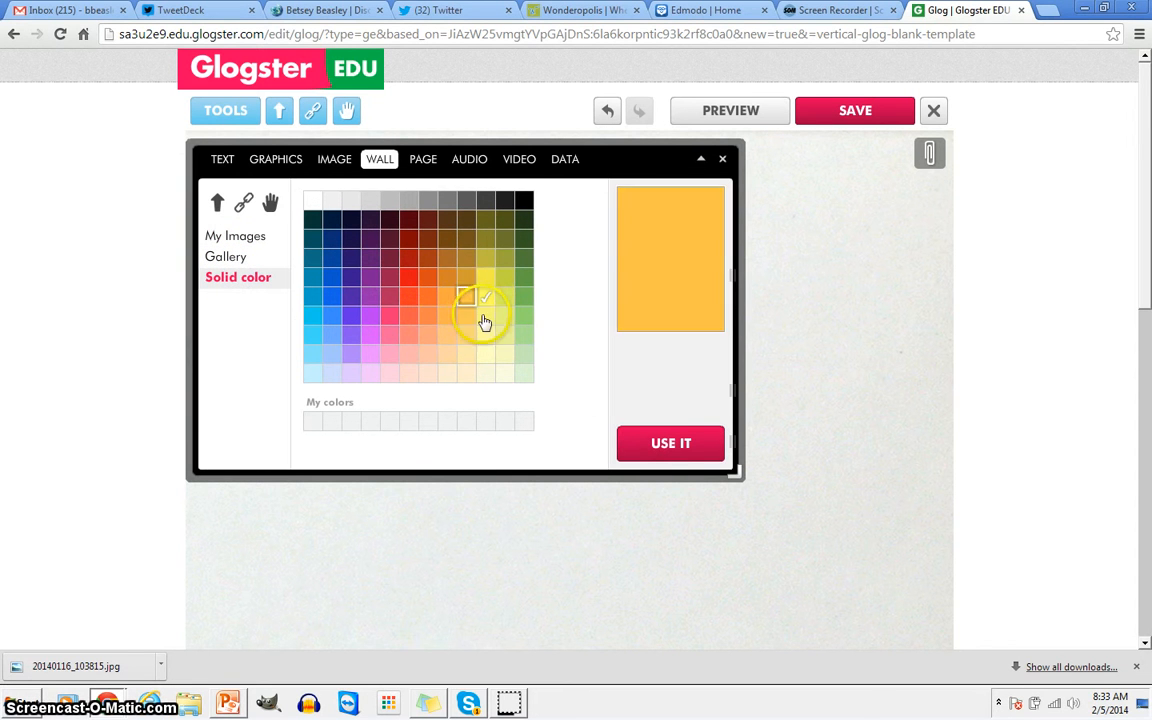
pyautogui.click(627, 442)
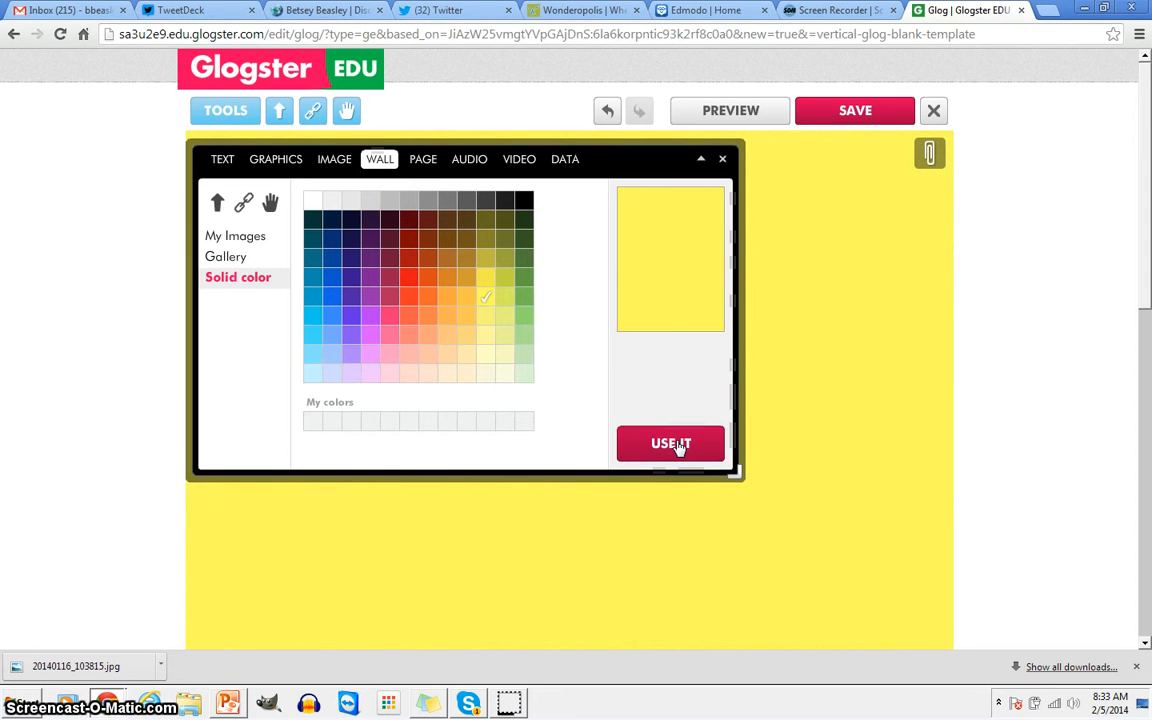
# Browse the Papers wall gallery and preview the two lined papers and the crumpled brown paper.
pyautogui.click(236, 258)
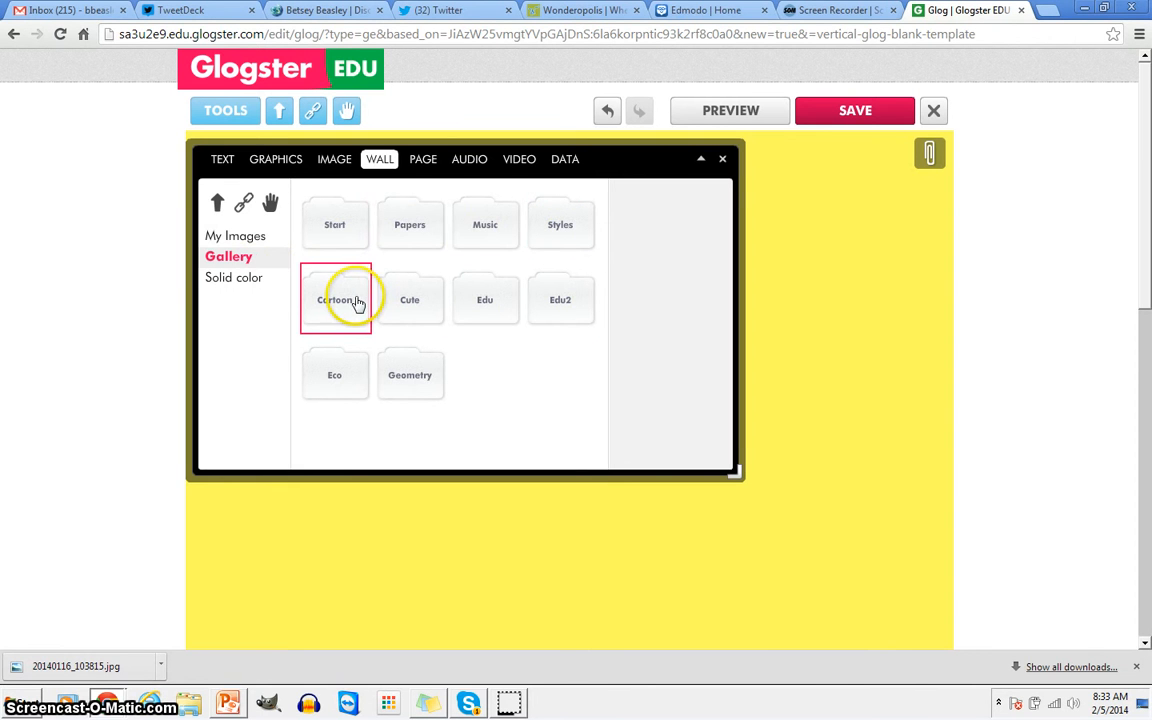
pyautogui.doubleClick(423, 232)
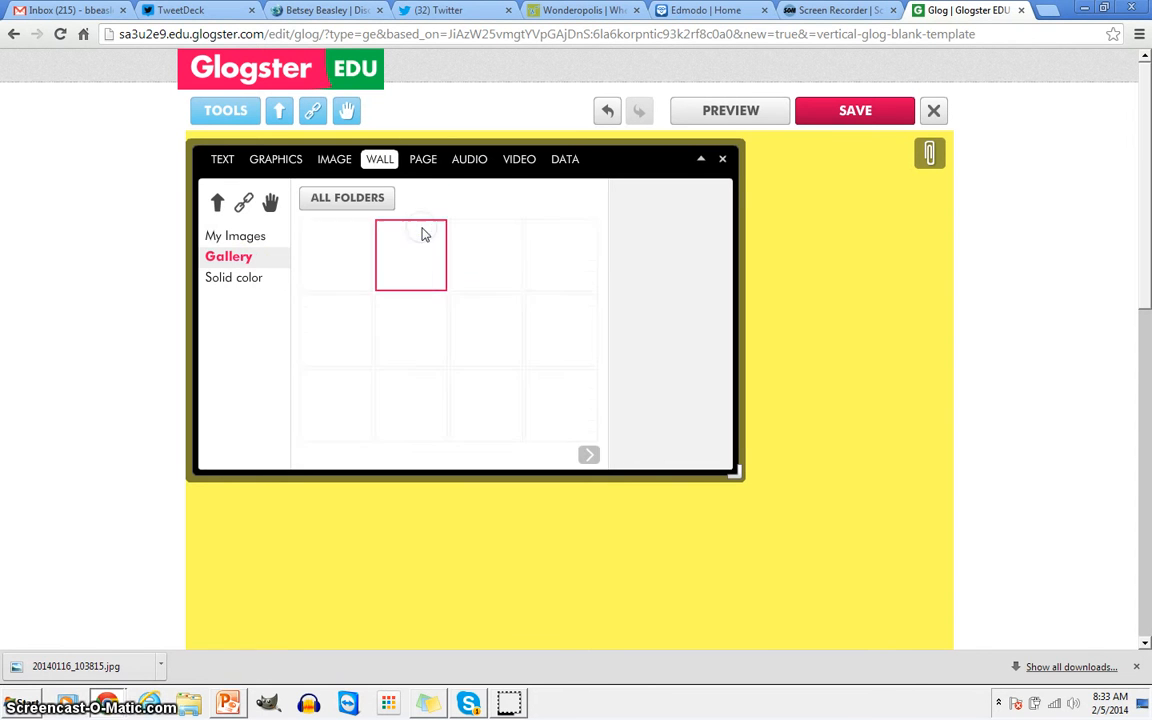
pyautogui.click(588, 455)
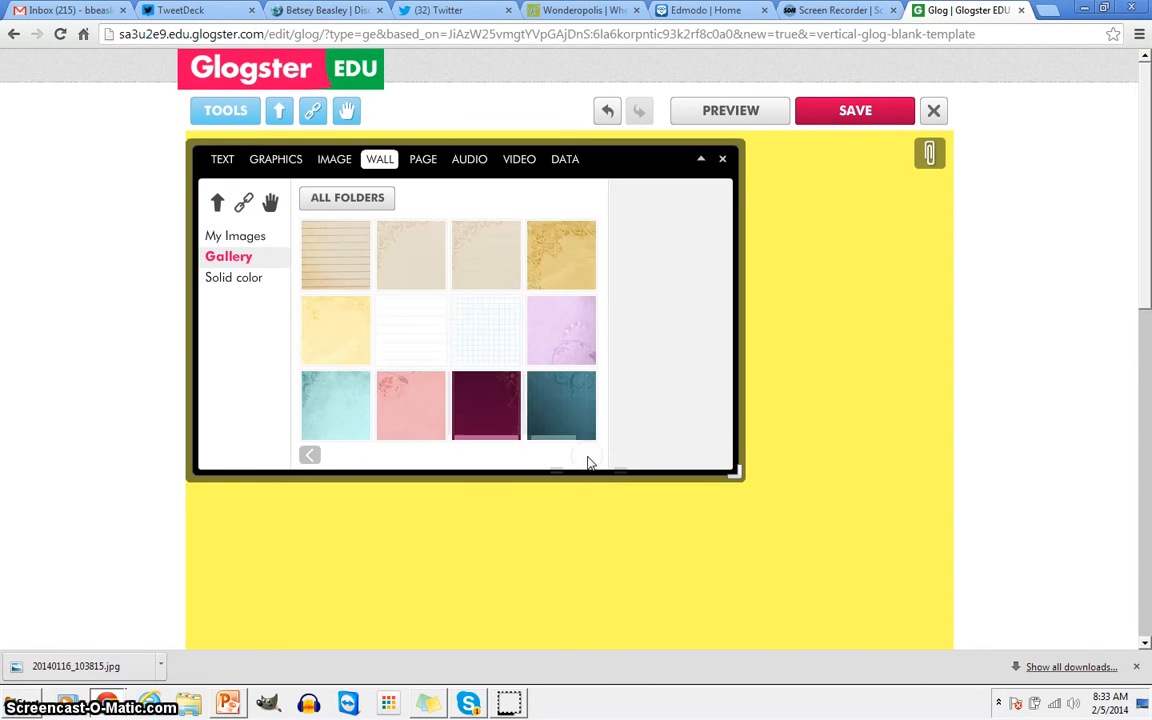
pyautogui.click(309, 455)
pyautogui.click(476, 424)
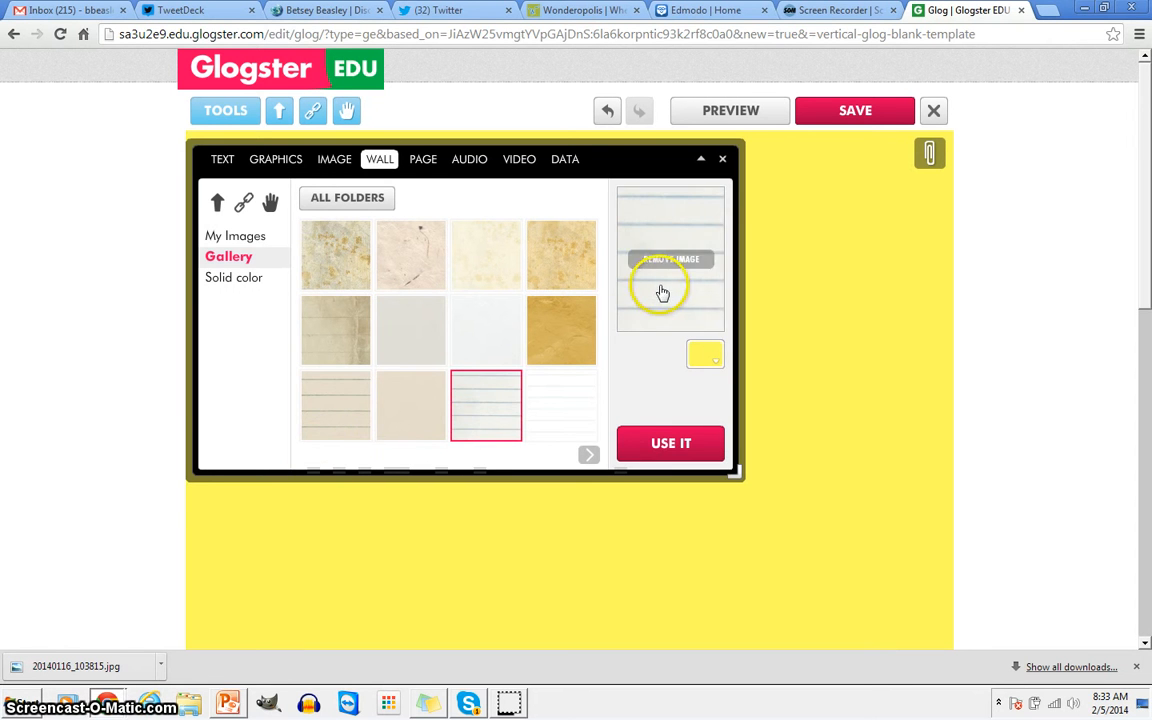
pyautogui.click(549, 395)
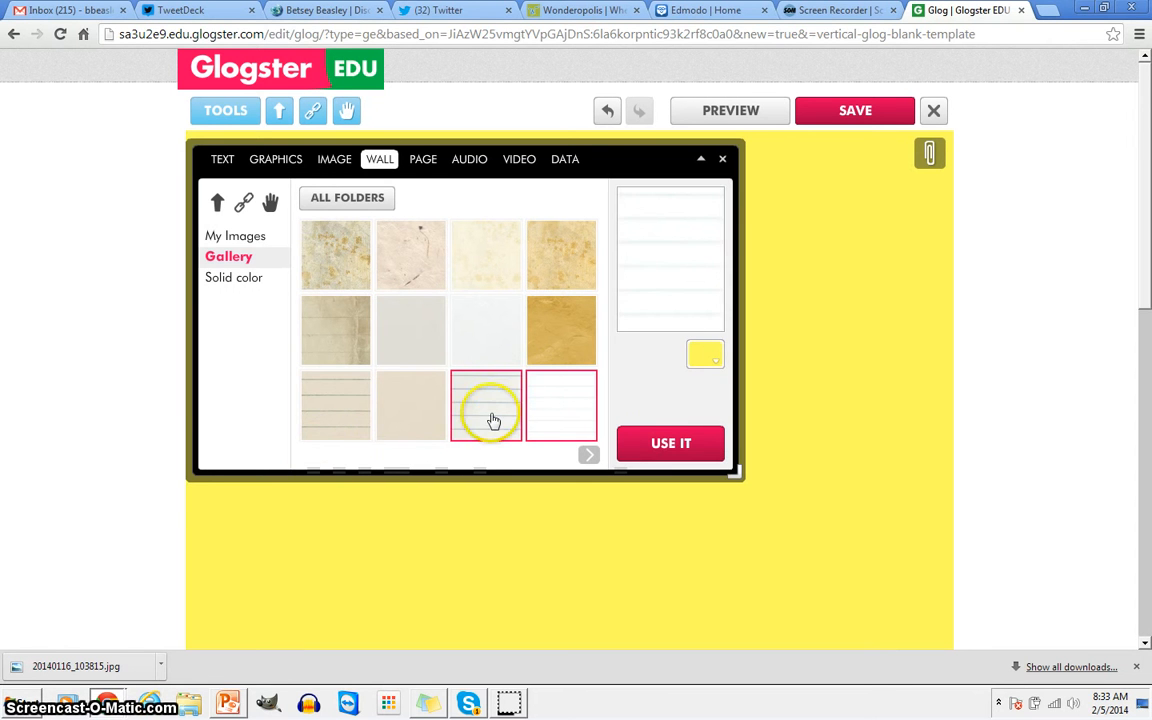
pyautogui.click(550, 338)
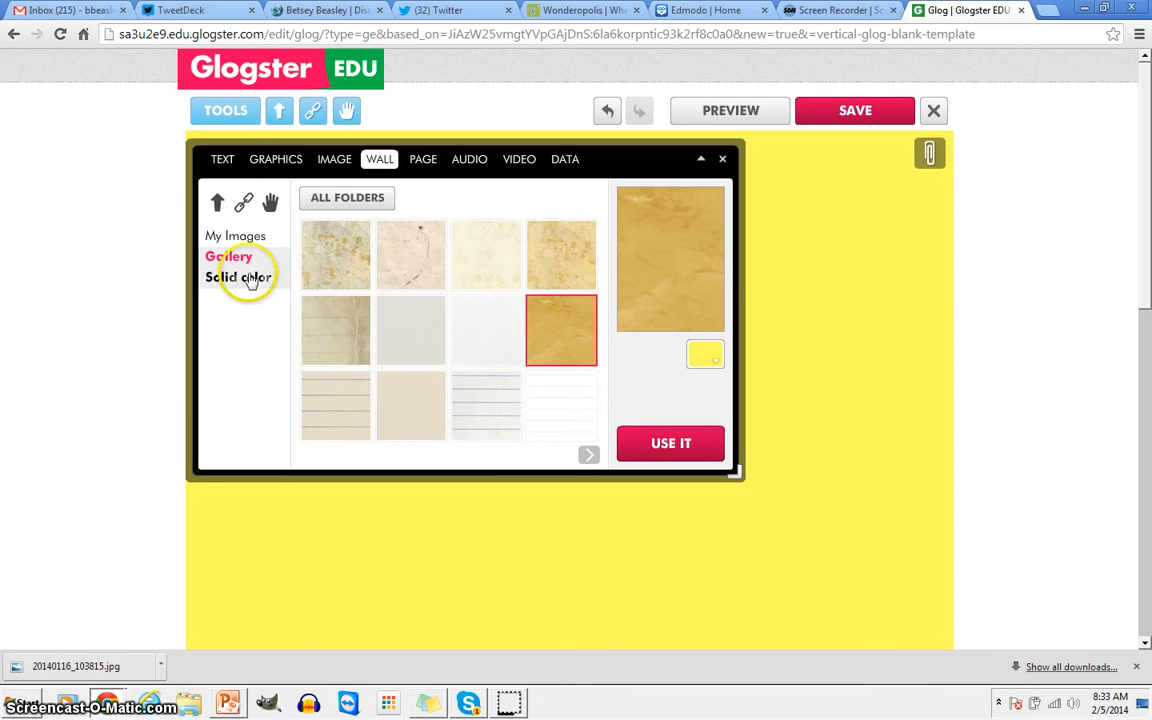
# Set the glog's wall to the green chalkboard image with the word SCHOOL! from the wall gallery.
pyautogui.click(347, 199)
pyautogui.click(502, 302)
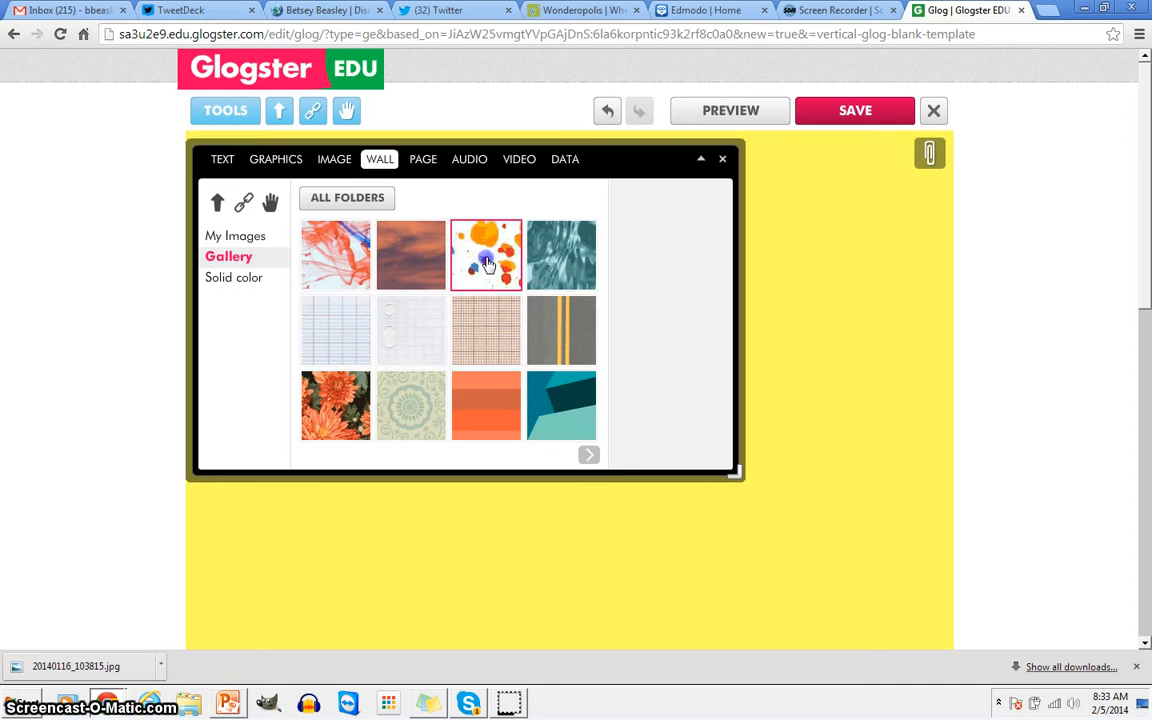
pyautogui.click(487, 263)
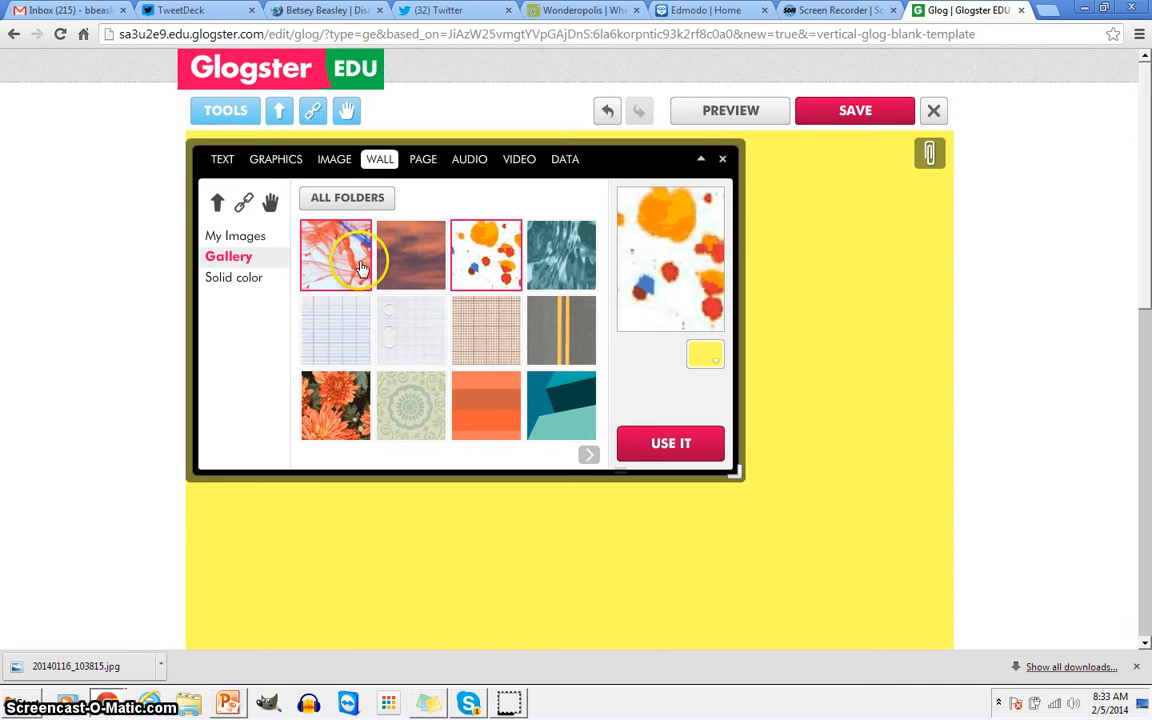
pyautogui.click(588, 455)
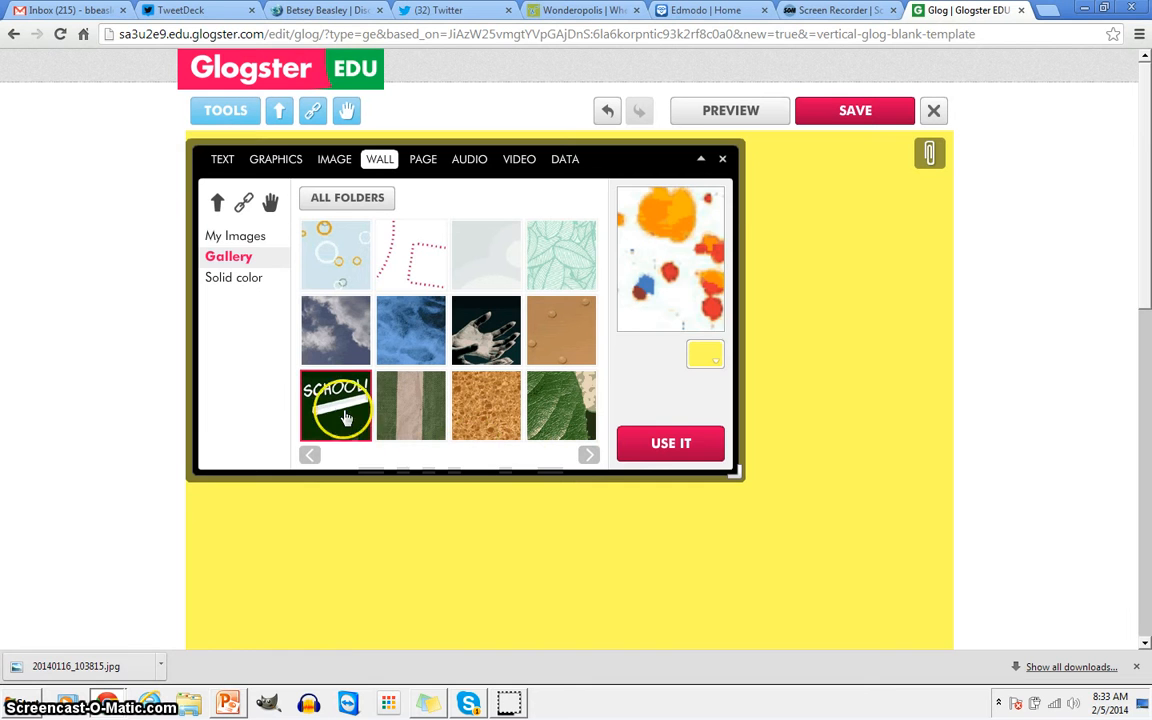
pyautogui.click(334, 406)
pyautogui.click(662, 443)
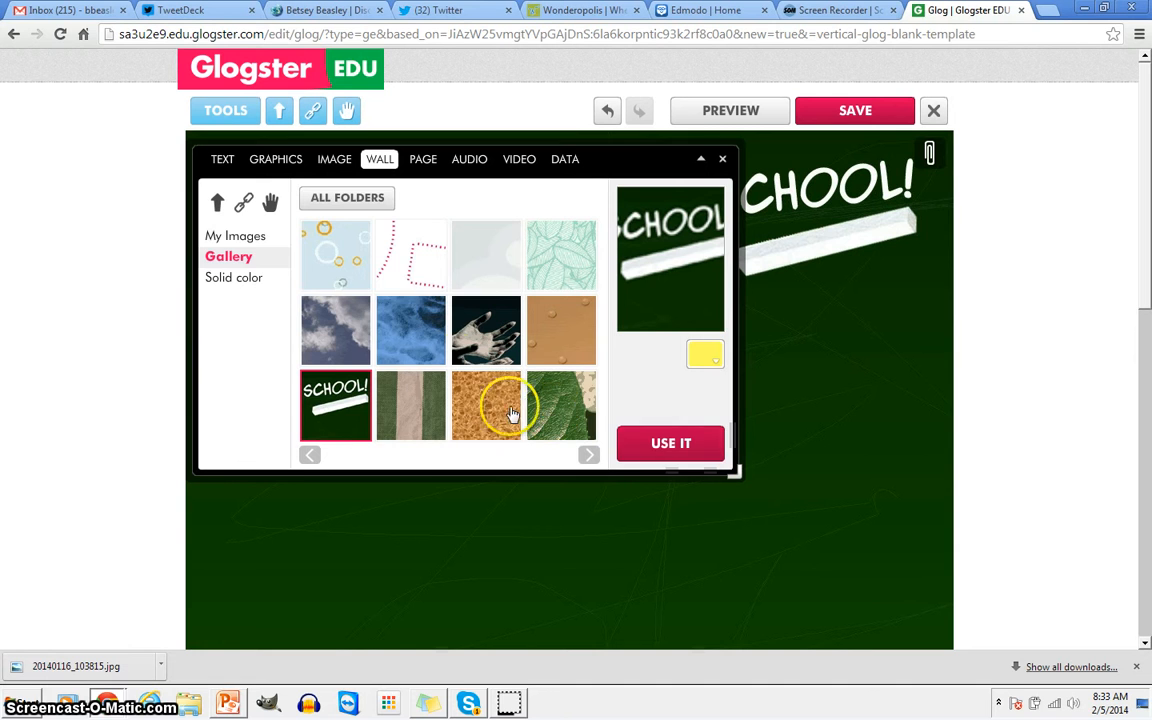
# Preview the beaver-on-ice photo from My Images as a wall in the normal, tile, stretch and stretch&fill layouts.
pyautogui.click(258, 238)
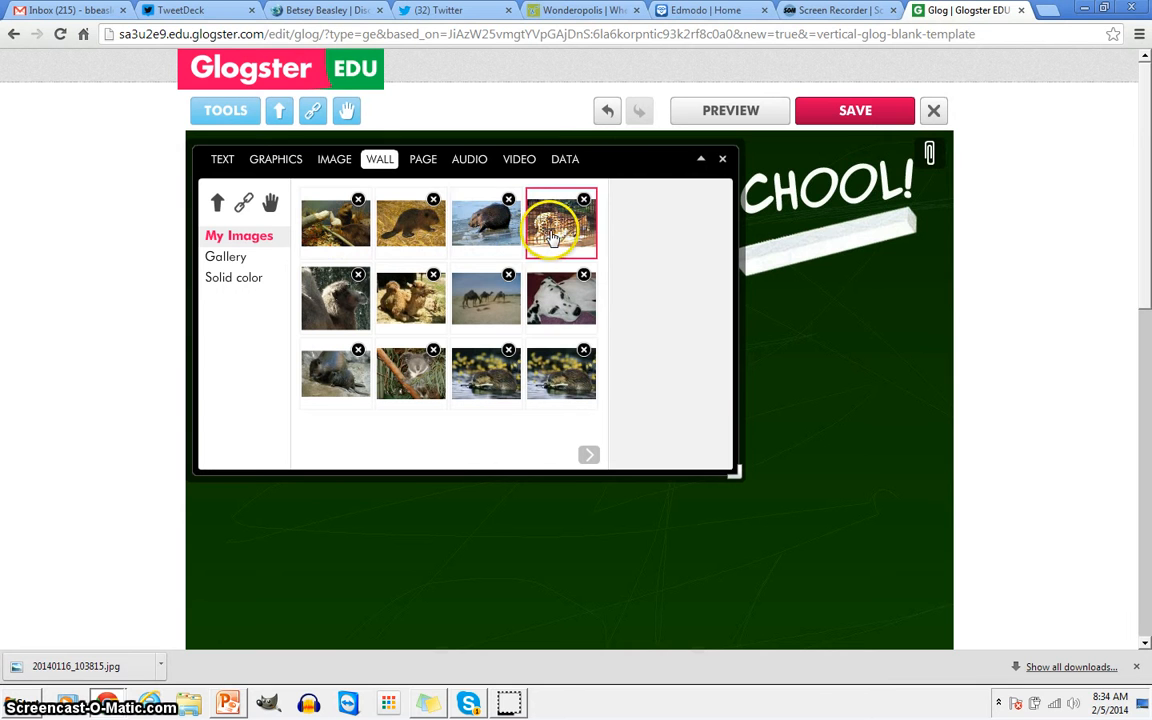
pyautogui.click(487, 228)
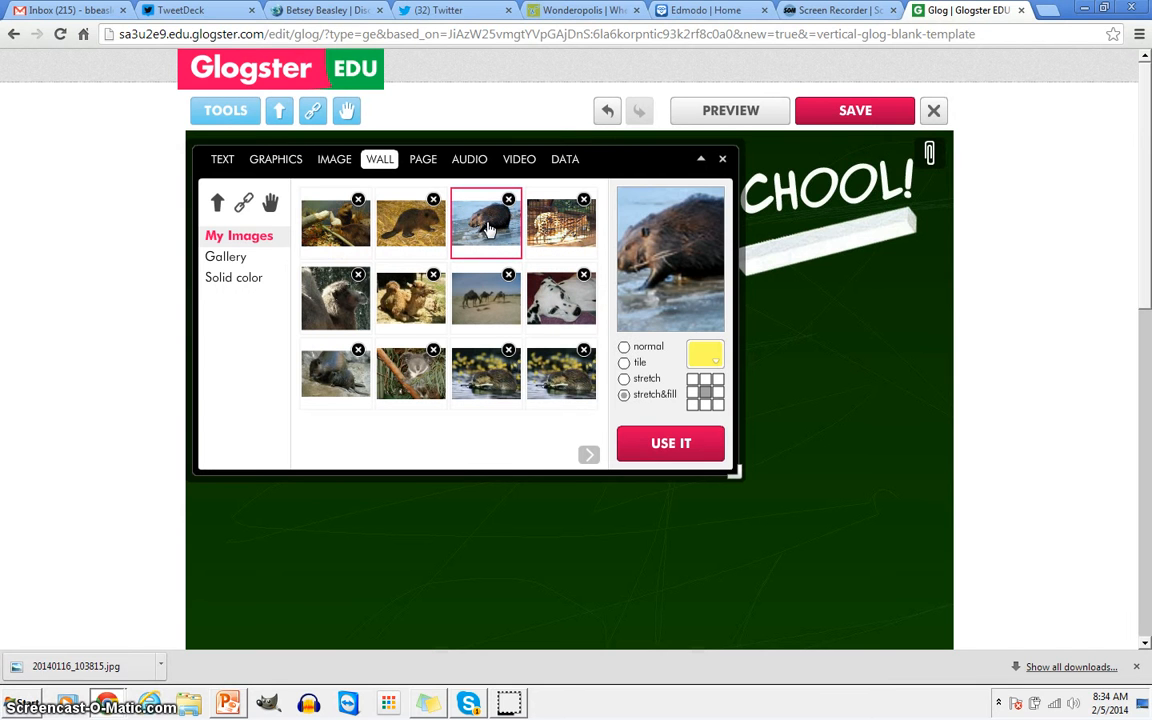
pyautogui.click(623, 348)
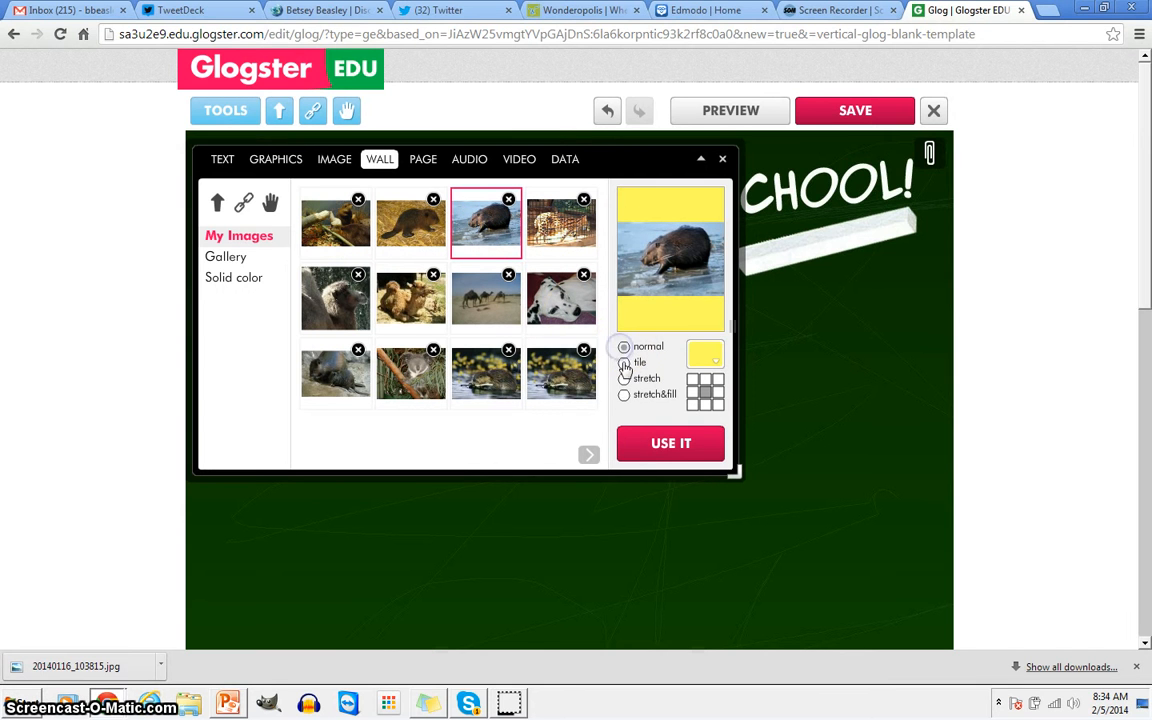
pyautogui.click(624, 363)
pyautogui.click(624, 379)
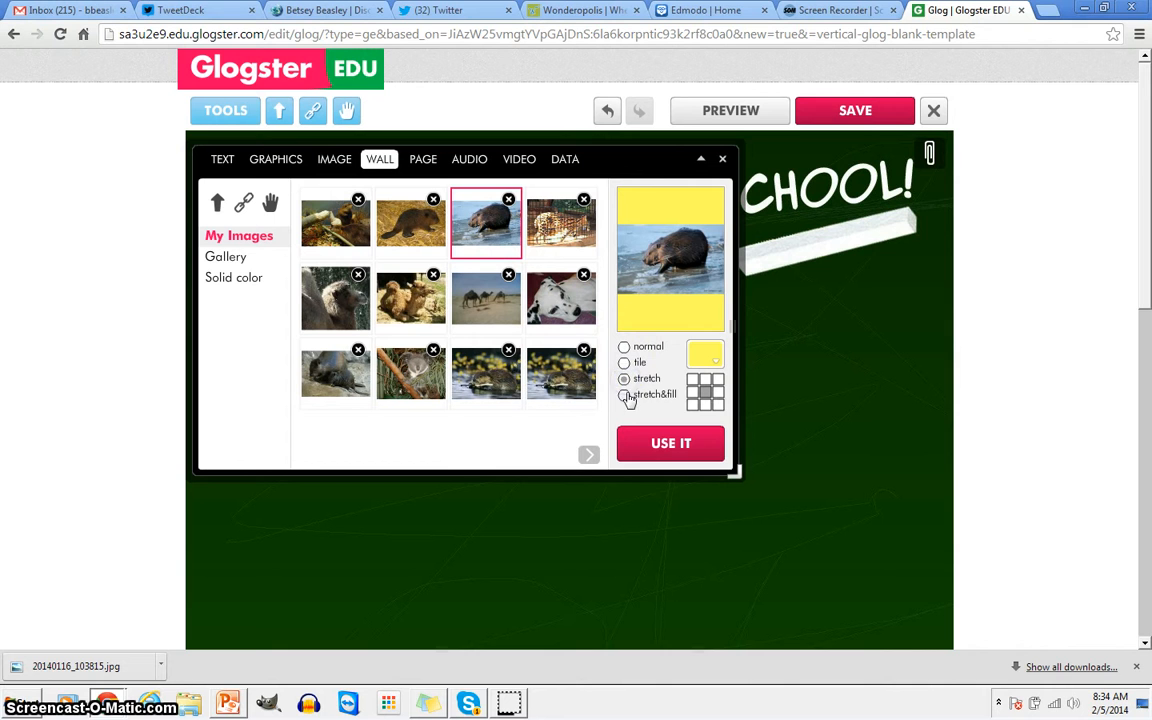
pyautogui.click(624, 396)
pyautogui.moveTo(664, 297)
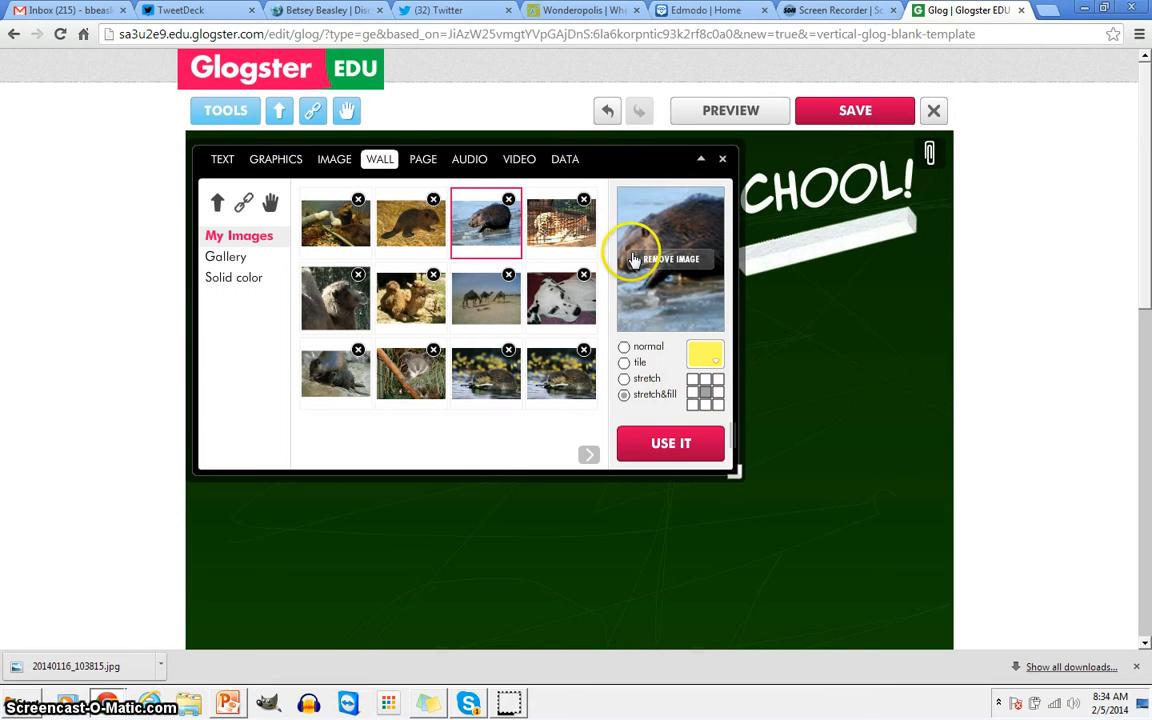
# Set the glog's wall to a solid bright blue color.
pyautogui.click(240, 280)
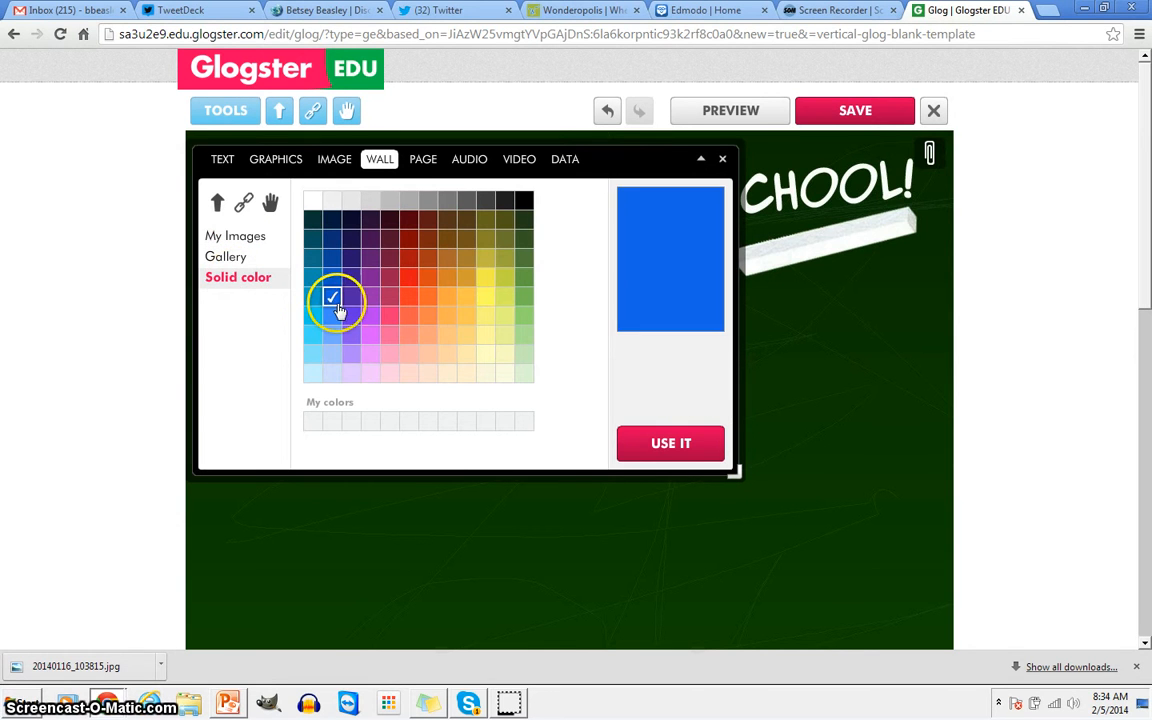
pyautogui.click(672, 453)
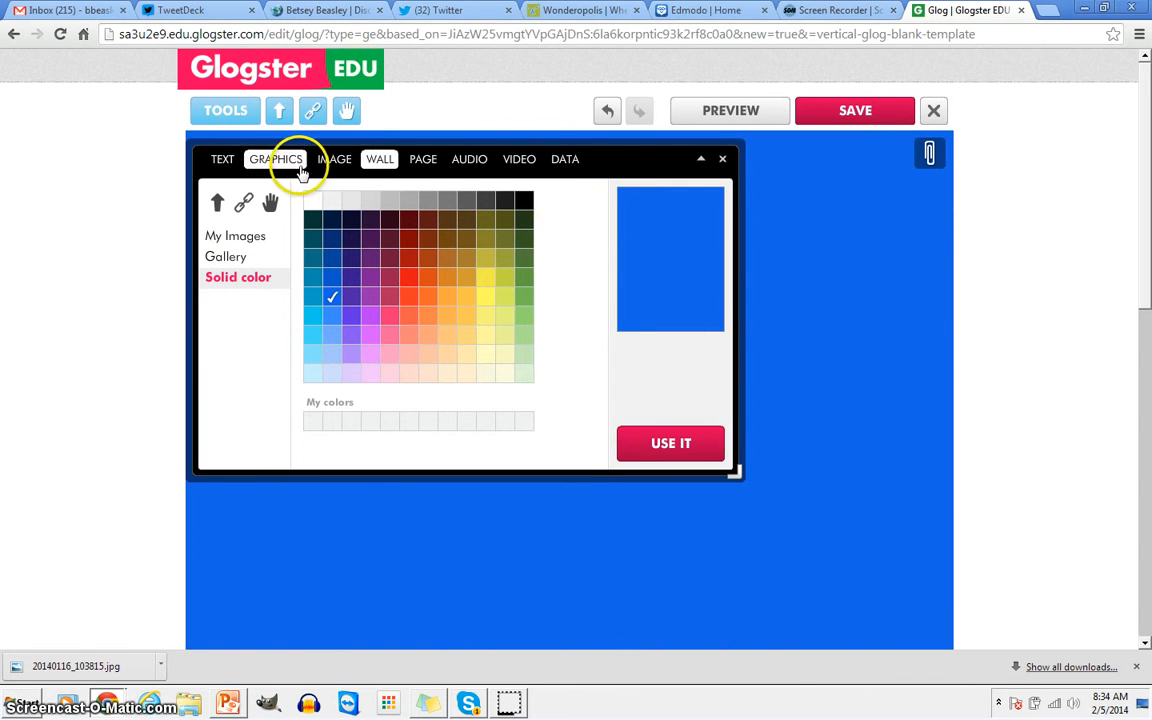
# Add the orange cloud-shaped Cartoon text bubble to the glog and place it in the upper left part of the wall.
pyautogui.click(224, 160)
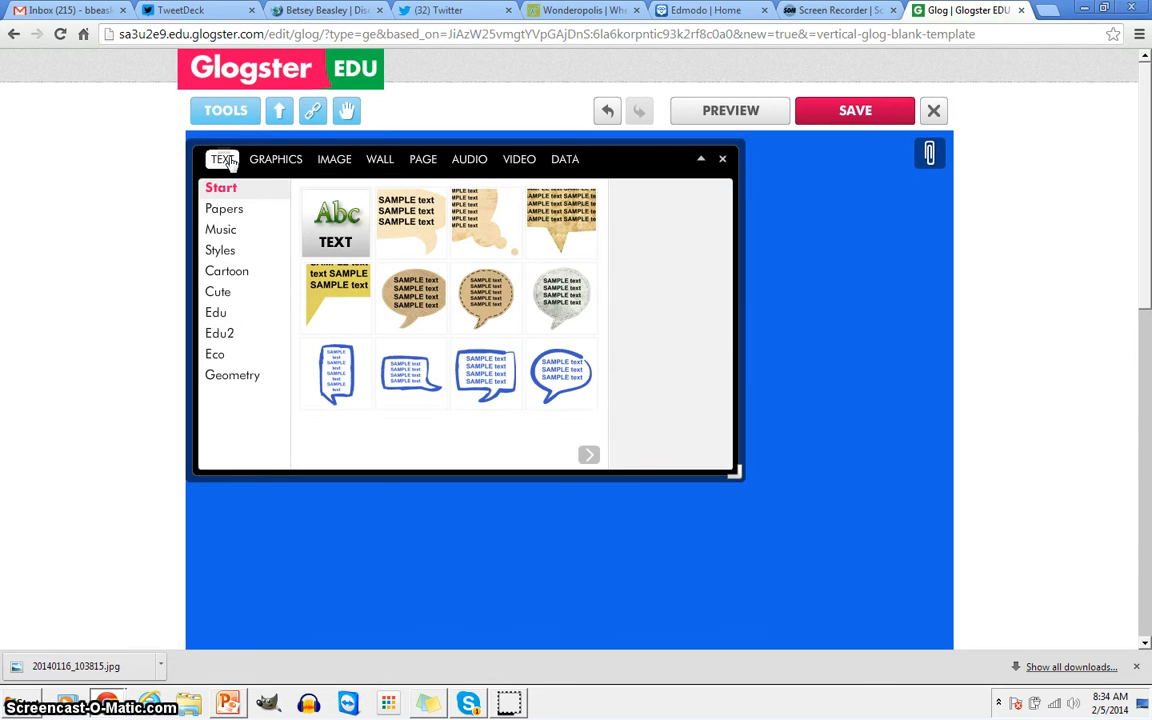
pyautogui.click(226, 208)
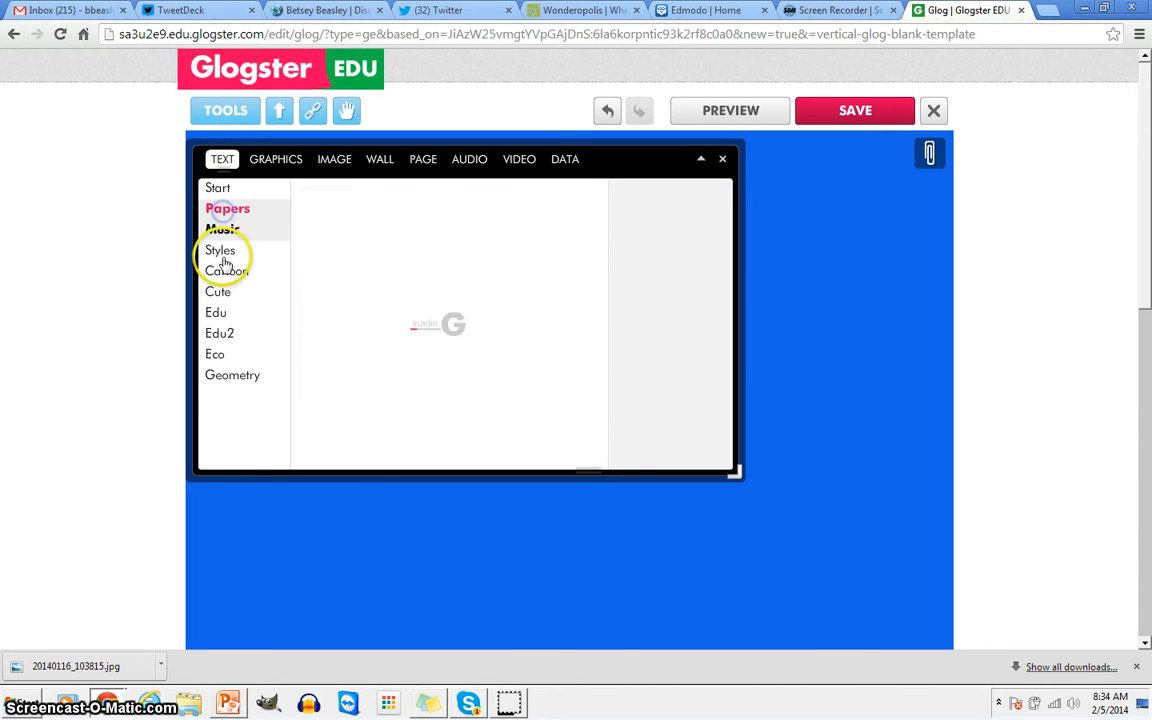
pyautogui.click(223, 256)
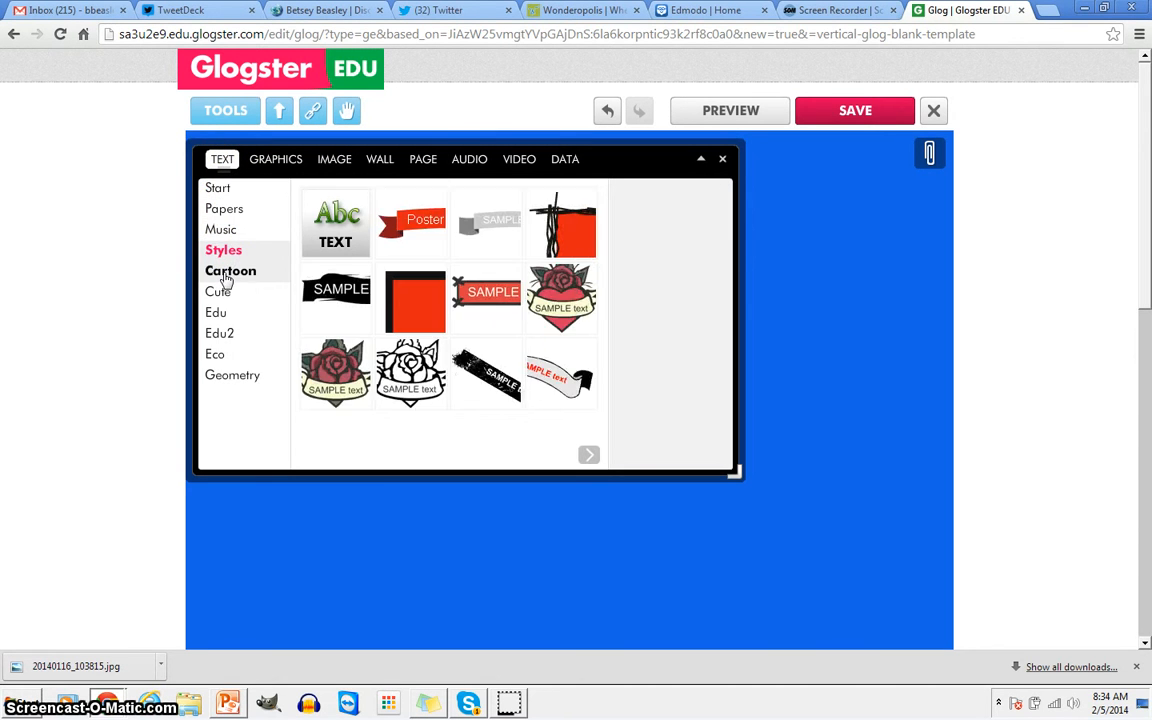
pyautogui.click(224, 273)
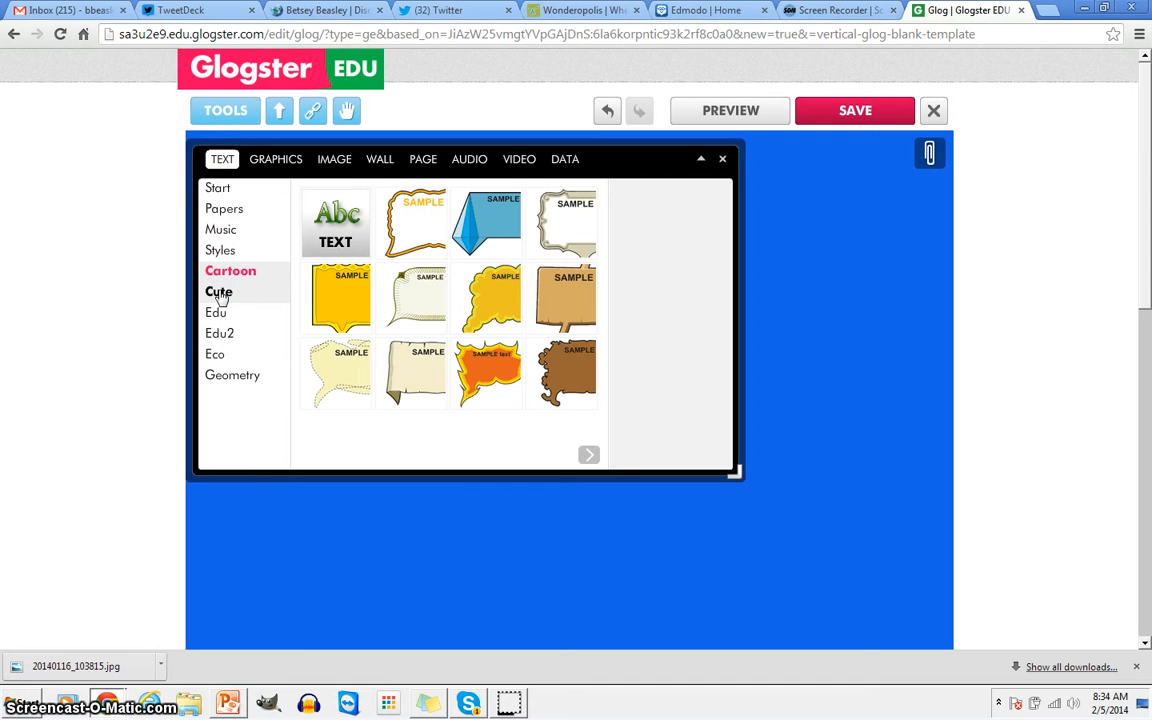
pyautogui.click(484, 313)
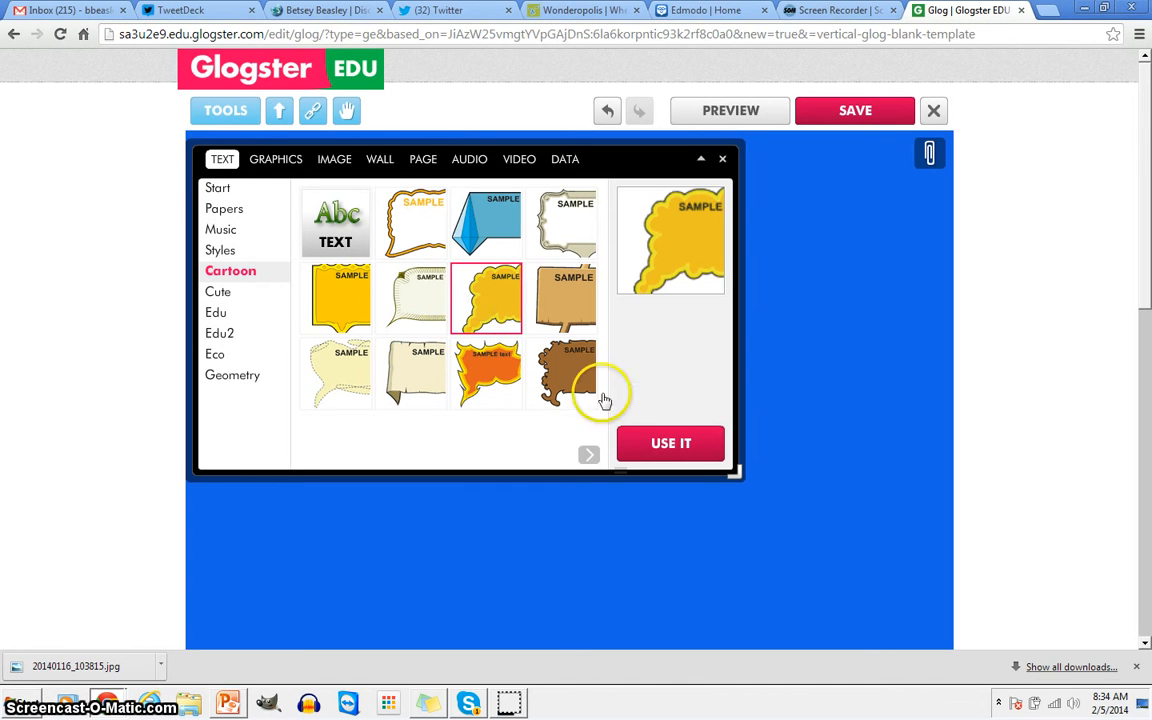
pyautogui.click(685, 445)
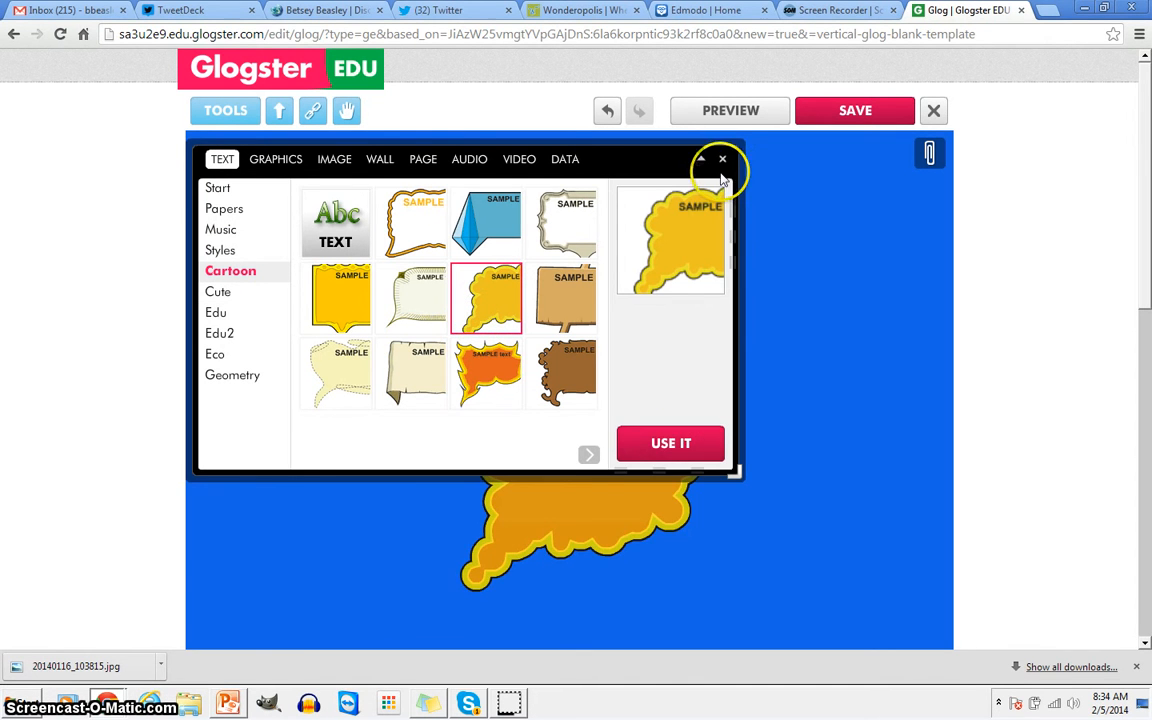
pyautogui.moveTo(602, 525); pyautogui.dragTo(394, 332)
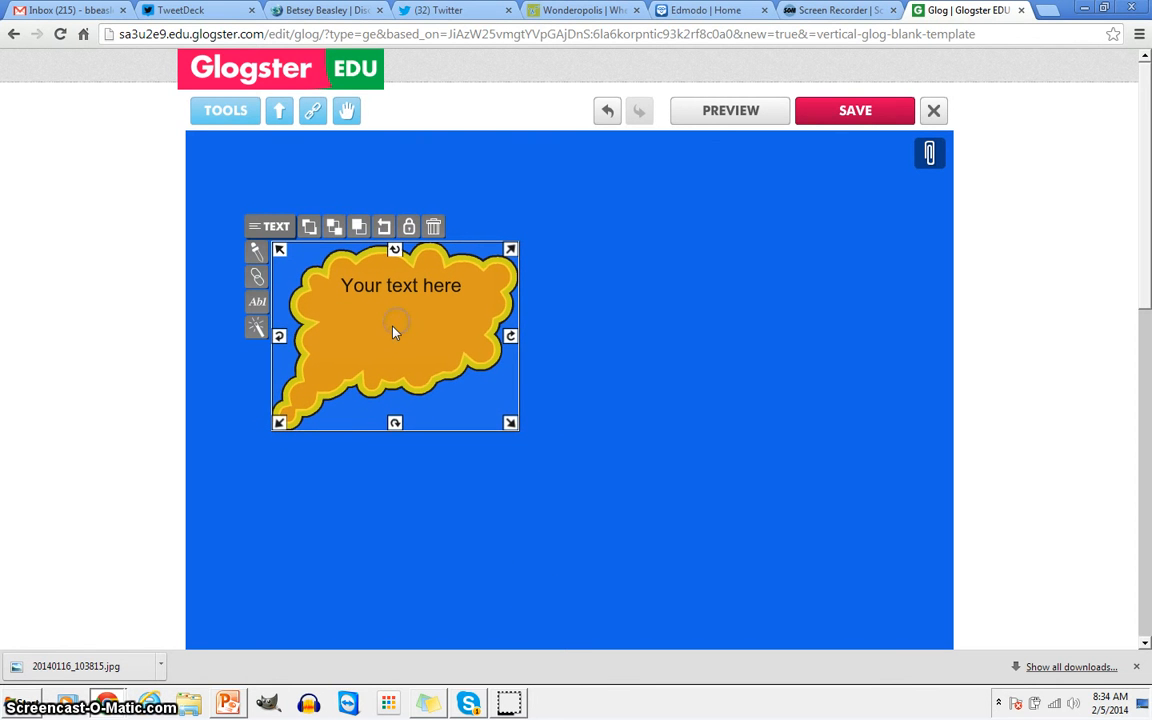
# Replace the bubble's placeholder text with "Here is a glog!".
pyautogui.click(257, 310)
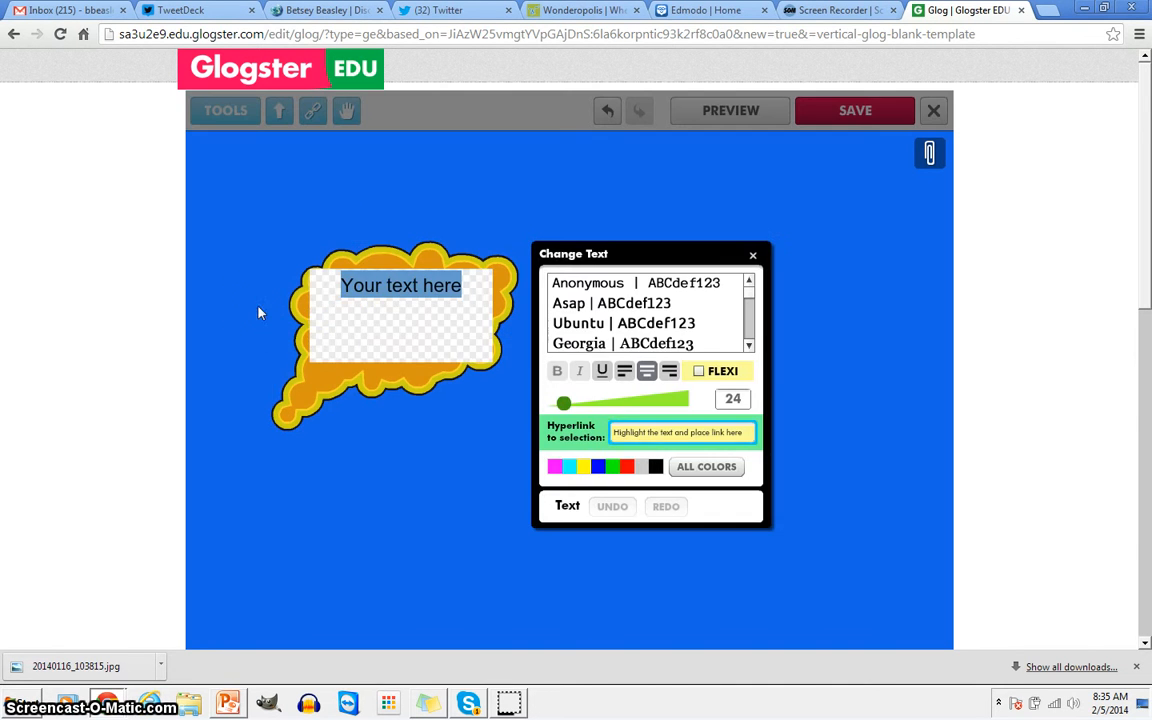
pyautogui.moveTo(343, 286); pyautogui.dragTo(451, 293)
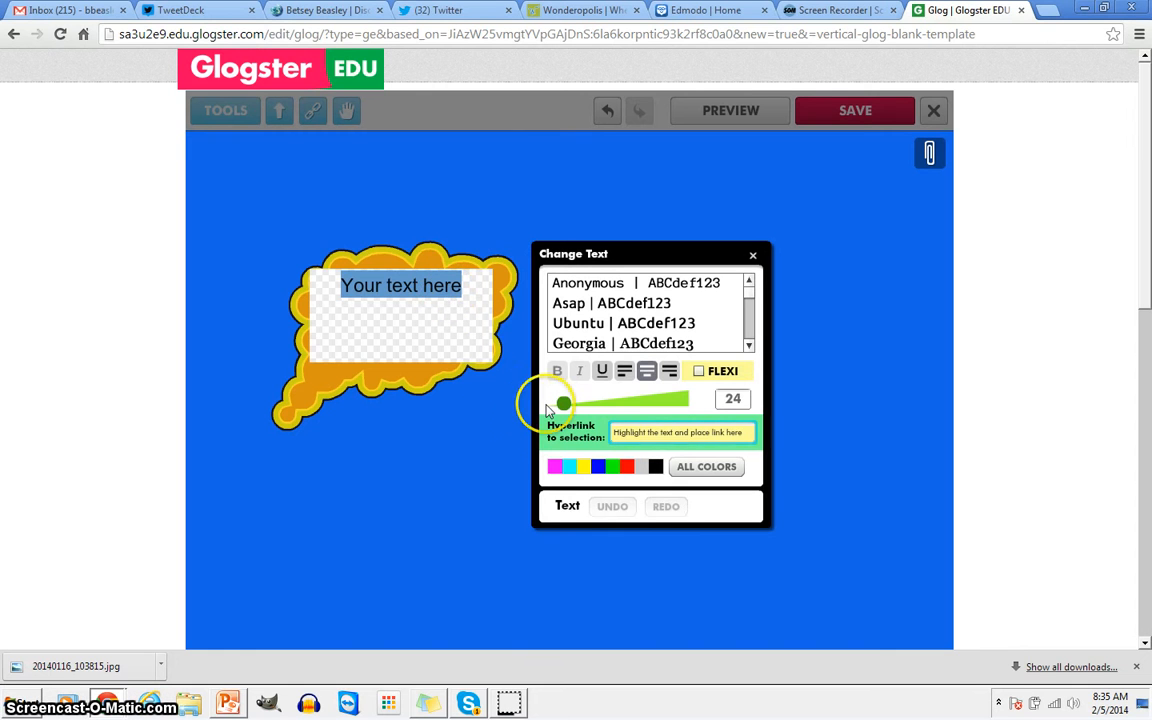
pyautogui.write('Here is')
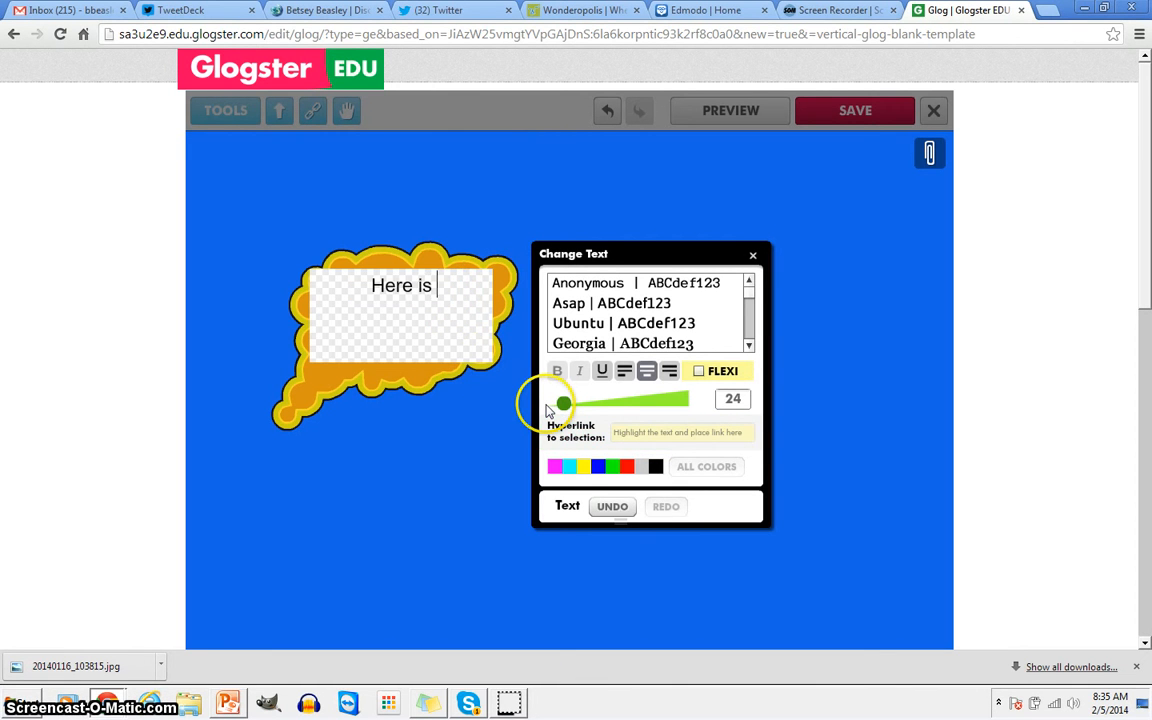
pyautogui.write(' a glog!')
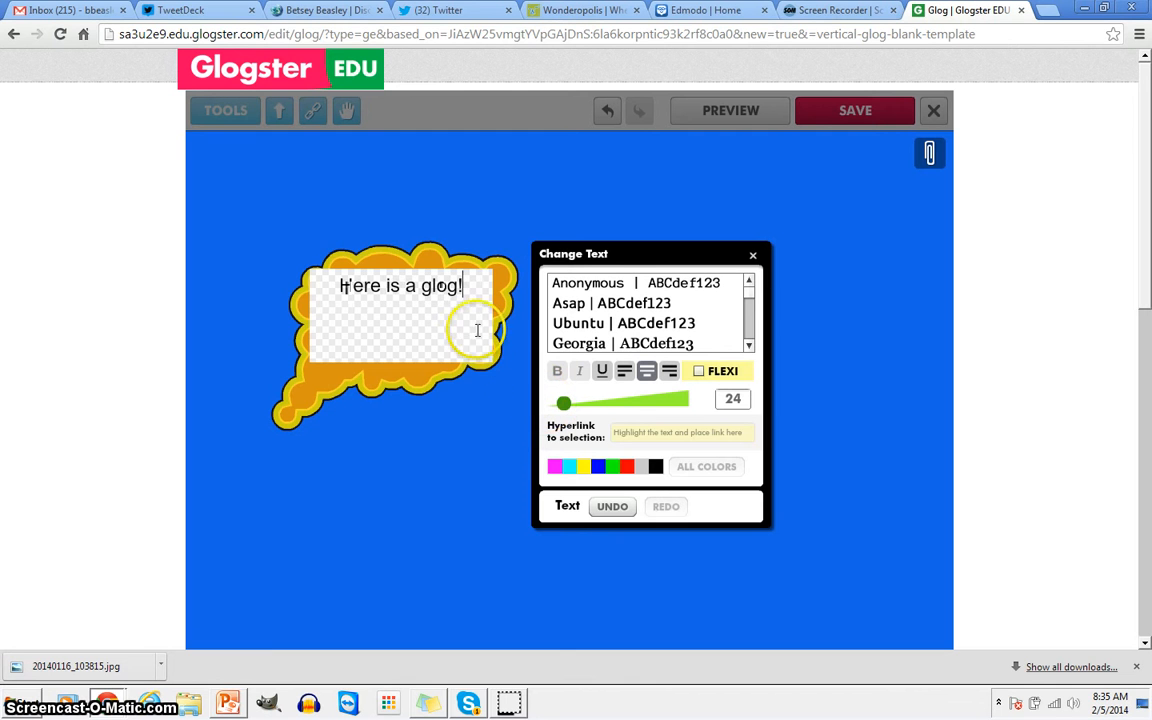
# Format the bubble's text in the Andy font at size 46 in blue.
pyautogui.moveTo(468, 285); pyautogui.dragTo(329, 285)
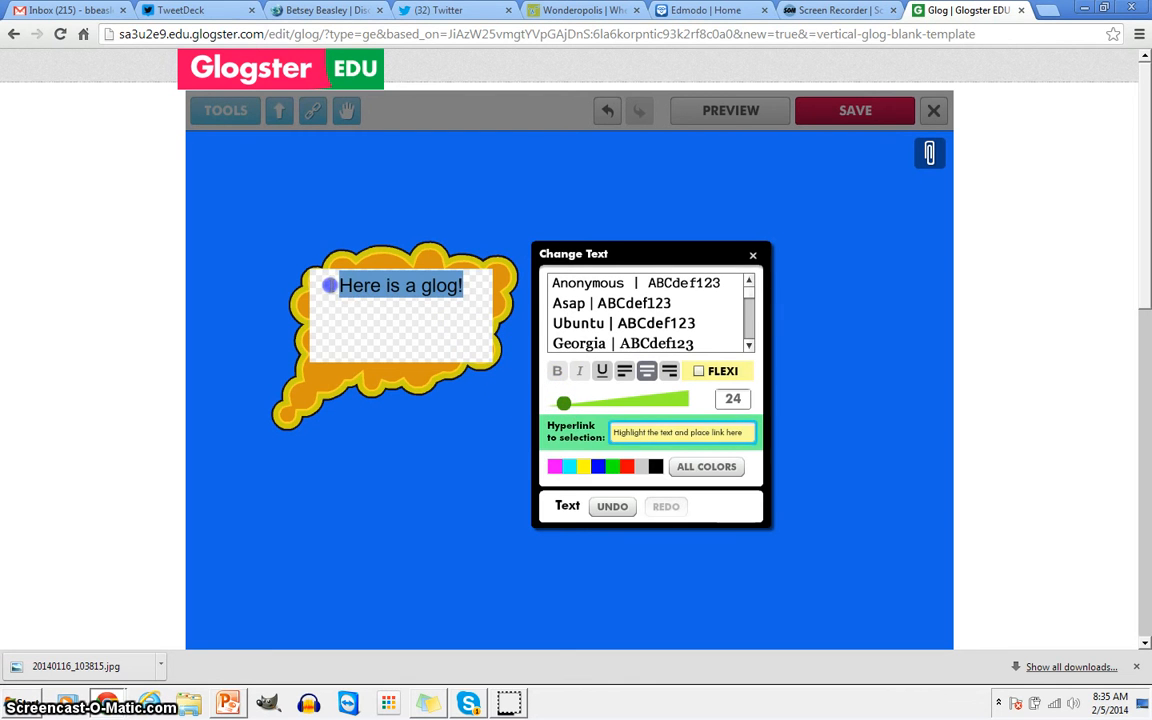
pyautogui.moveTo(750, 294); pyautogui.dragTo(751, 310)
pyautogui.click(620, 286)
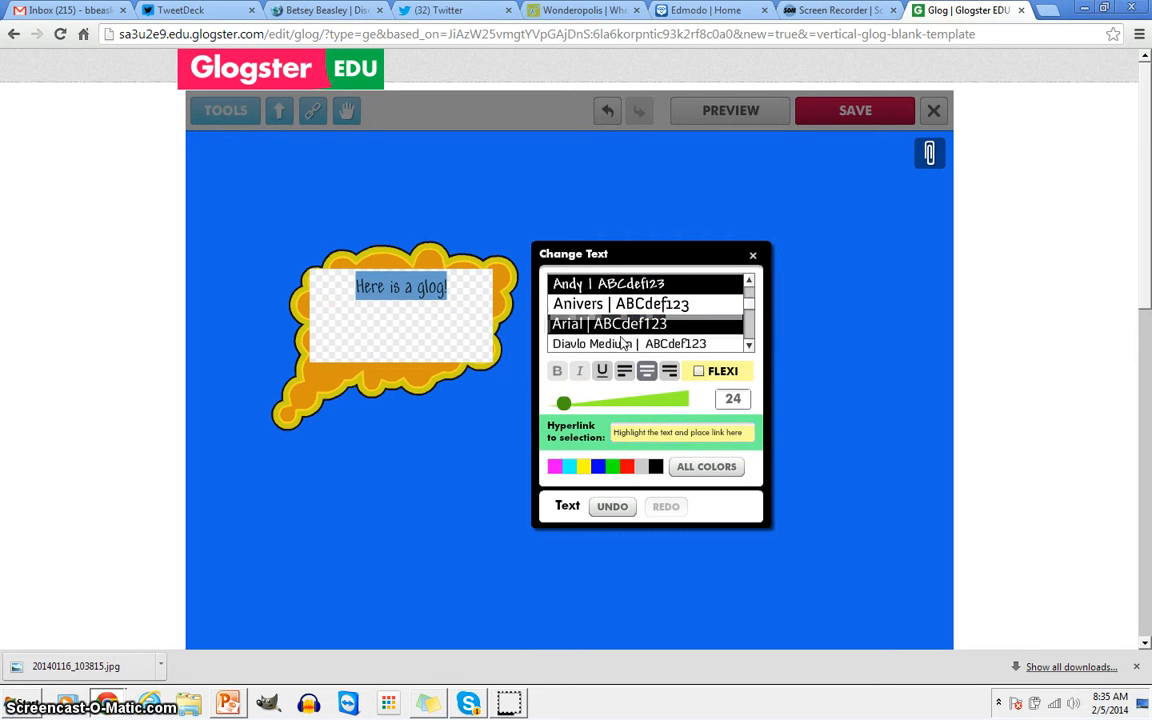
pyautogui.moveTo(576, 400)
pyautogui.mouseDown()
pyautogui.moveTo(566, 402)
pyautogui.moveTo(603, 412)
pyautogui.moveTo(579, 407)
pyautogui.mouseUp()
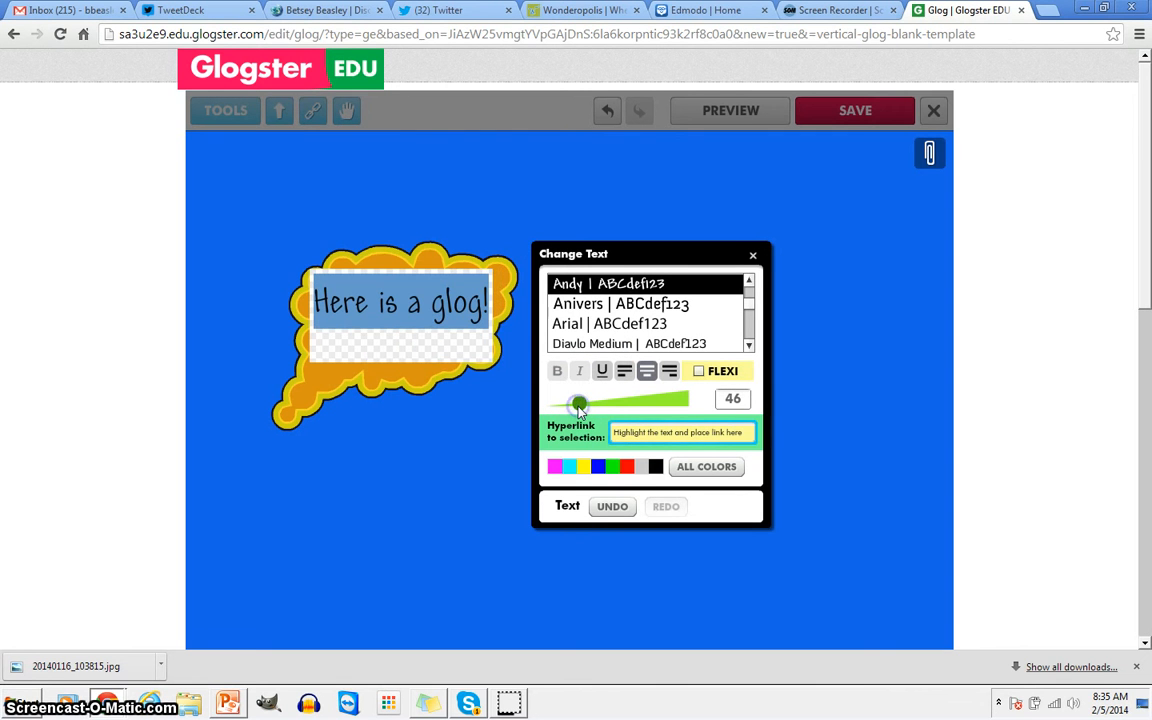
pyautogui.click(598, 466)
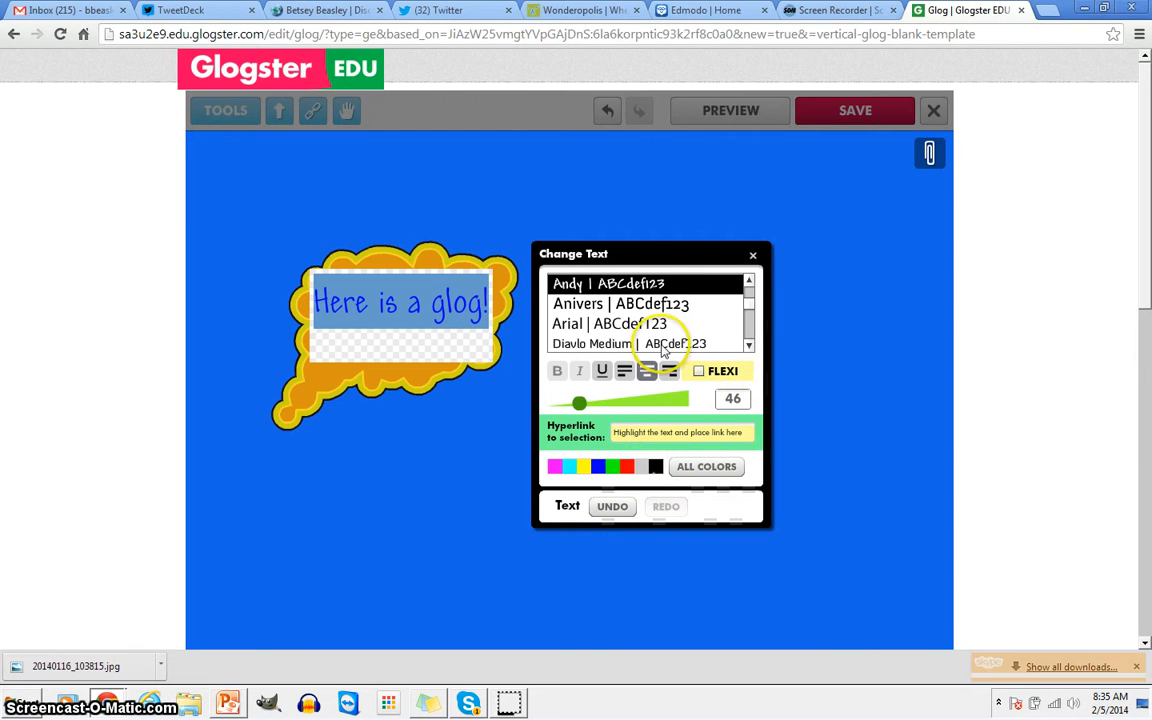
pyautogui.click(754, 257)
# Move the text bubble slightly up and to the left and enlarge it a little.
pyautogui.moveTo(410, 360); pyautogui.dragTo(388, 340)
pyautogui.moveTo(481, 396); pyautogui.dragTo(519, 442)
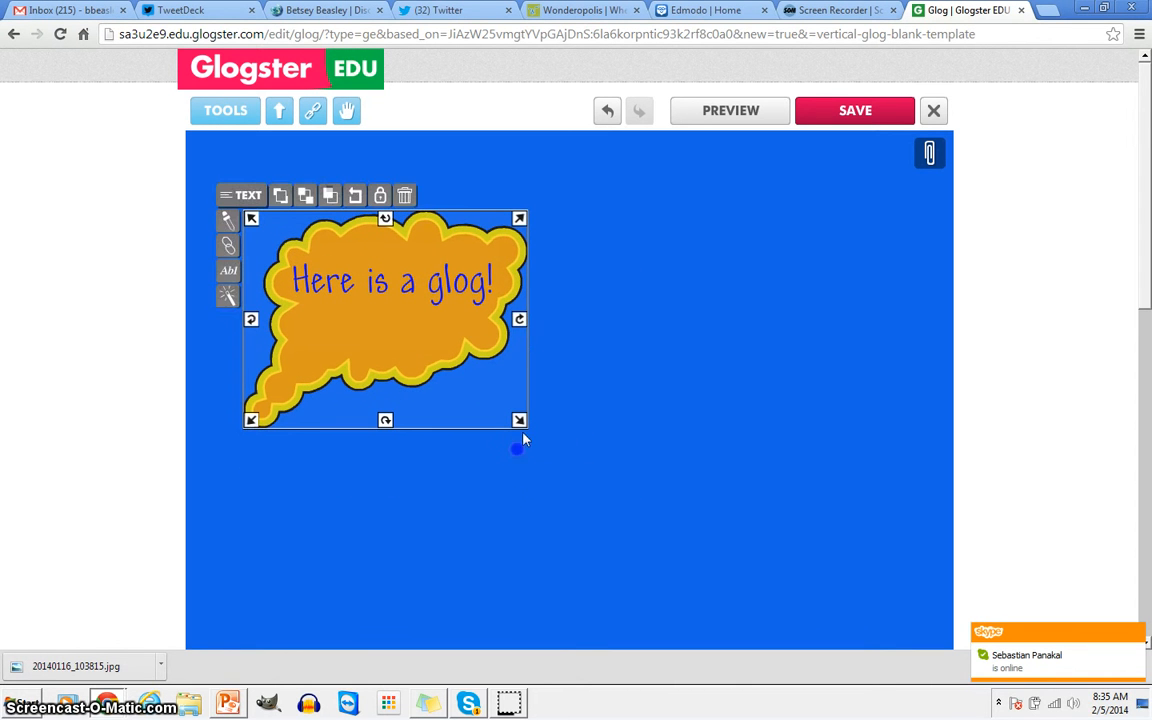
pyautogui.moveTo(522, 314)
pyautogui.mouseDown()
pyautogui.moveTo(525, 338)
pyautogui.moveTo(506, 368)
pyautogui.moveTo(519, 342)
pyautogui.moveTo(514, 288)
pyautogui.moveTo(519, 324)
pyautogui.mouseUp()
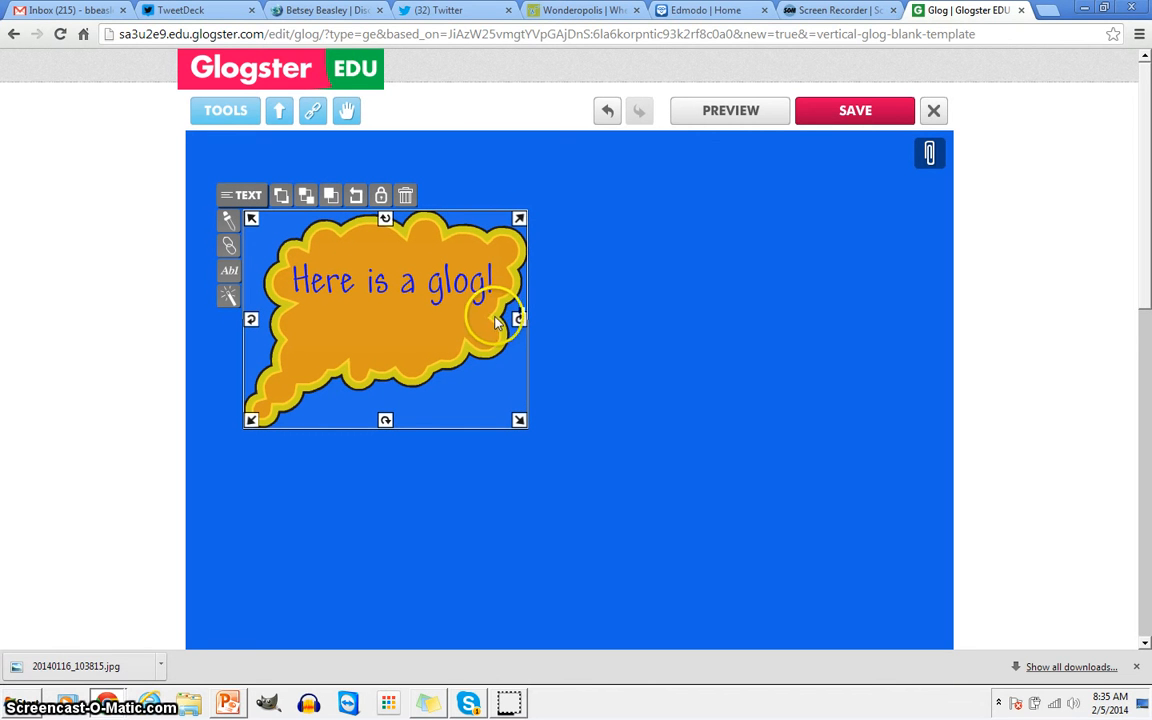
# Turn on the shadow effect for the text bubble and increase the shadow's distance.
pyautogui.click(228, 300)
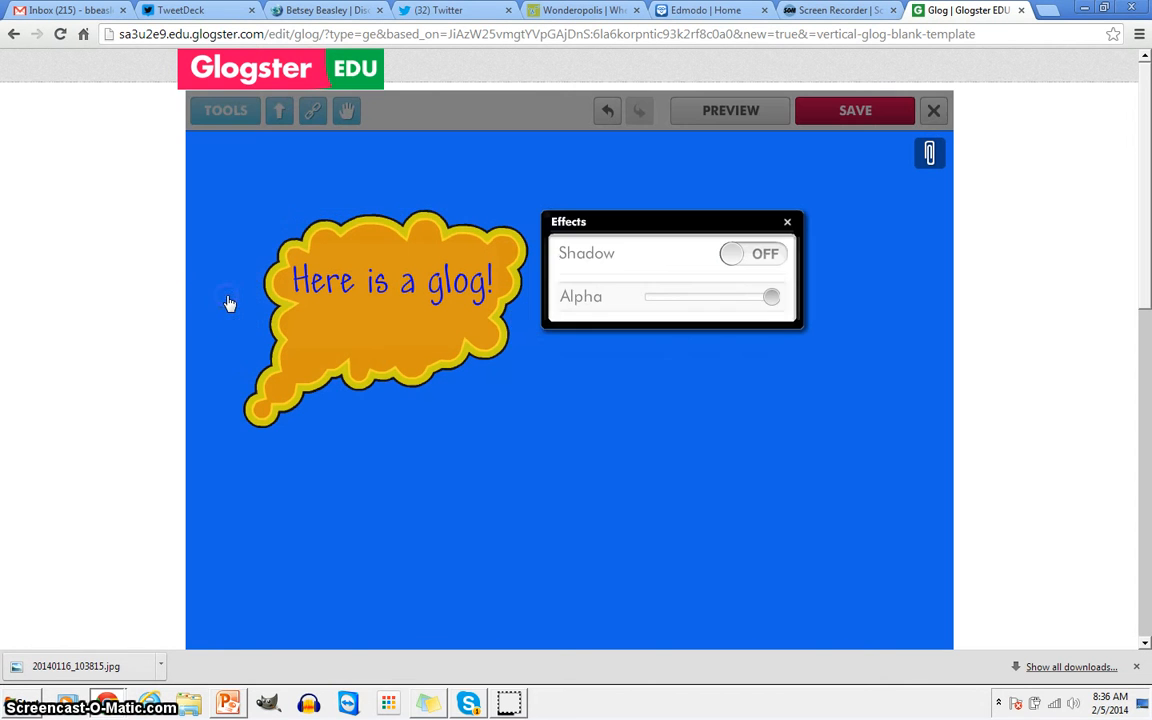
pyautogui.click(735, 258)
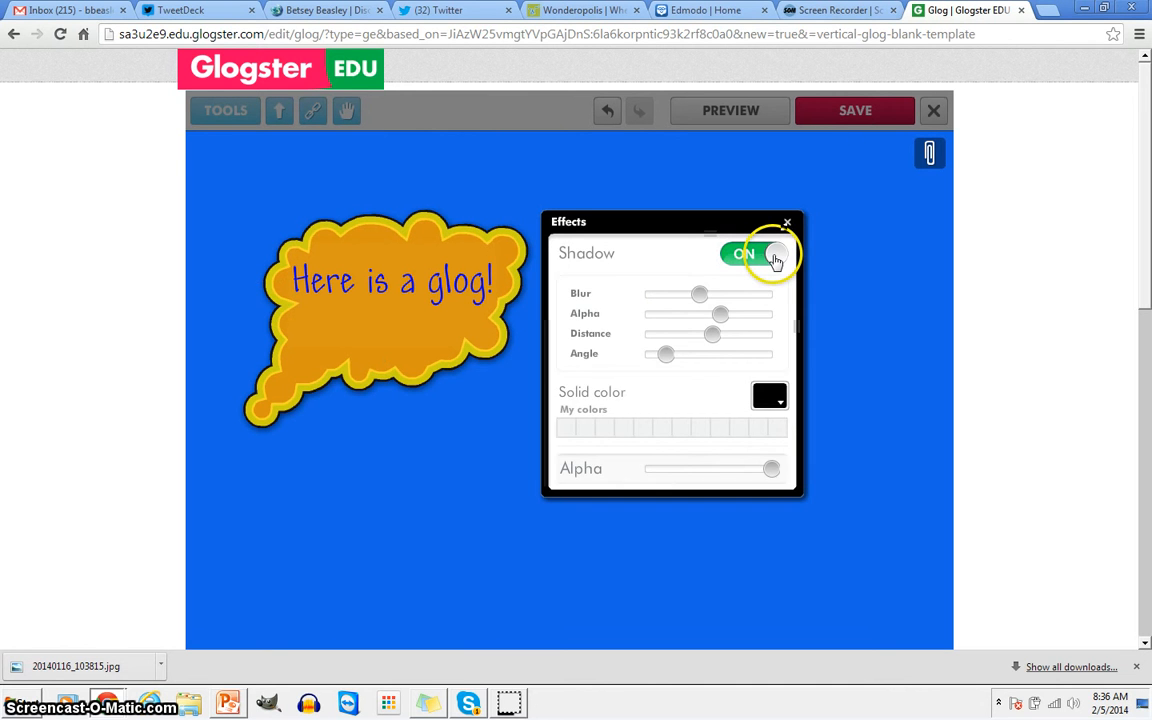
pyautogui.click(776, 258)
pyautogui.click(735, 257)
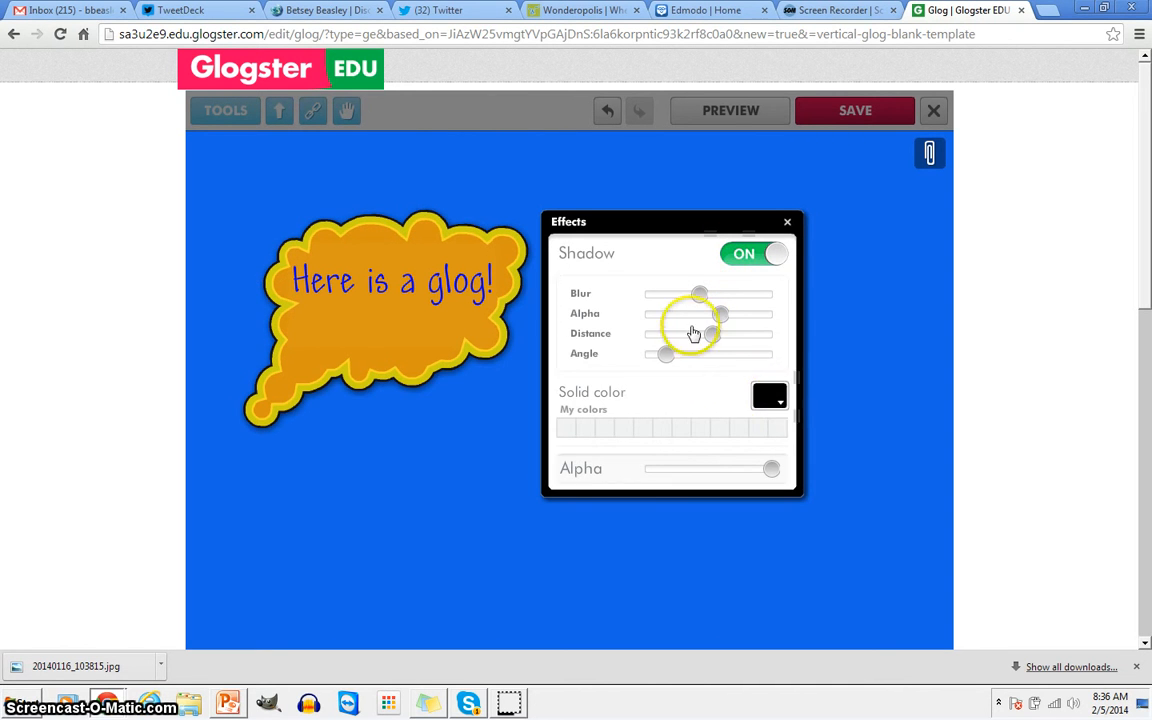
pyautogui.moveTo(711, 333); pyautogui.dragTo(735, 343)
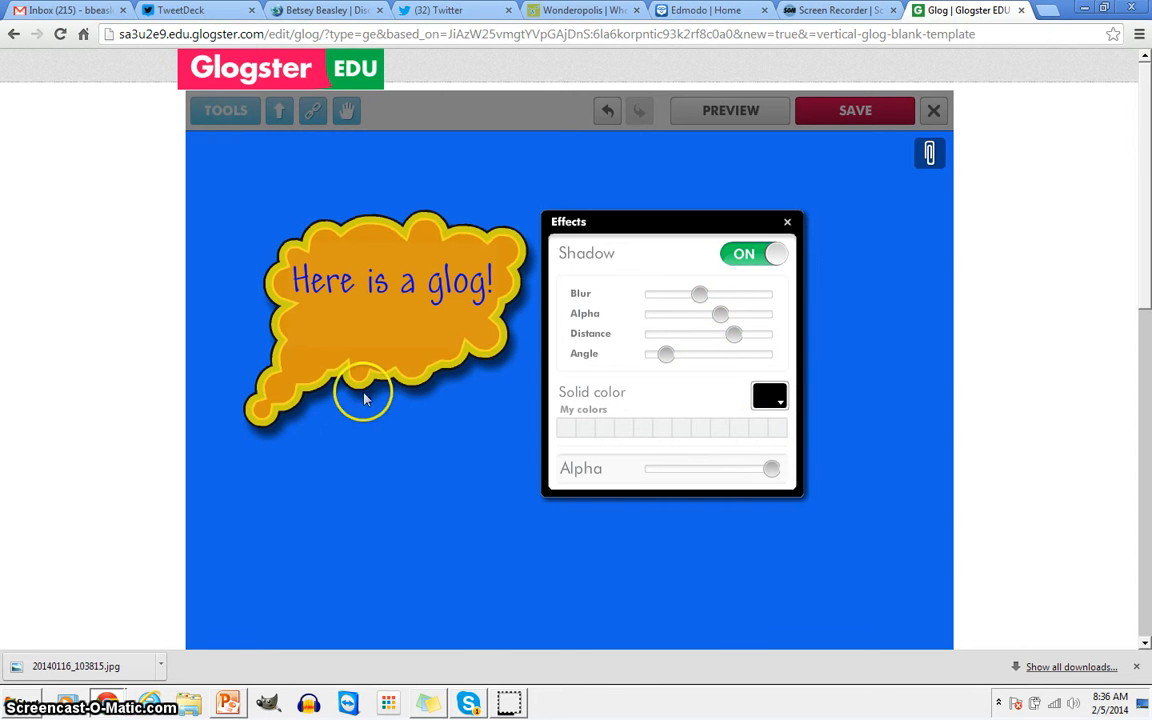
pyautogui.click(368, 303)
# Remove the blur from the text bubble's shadow, keeping it black, and move the bubble slightly up and to the left.
pyautogui.click(229, 299)
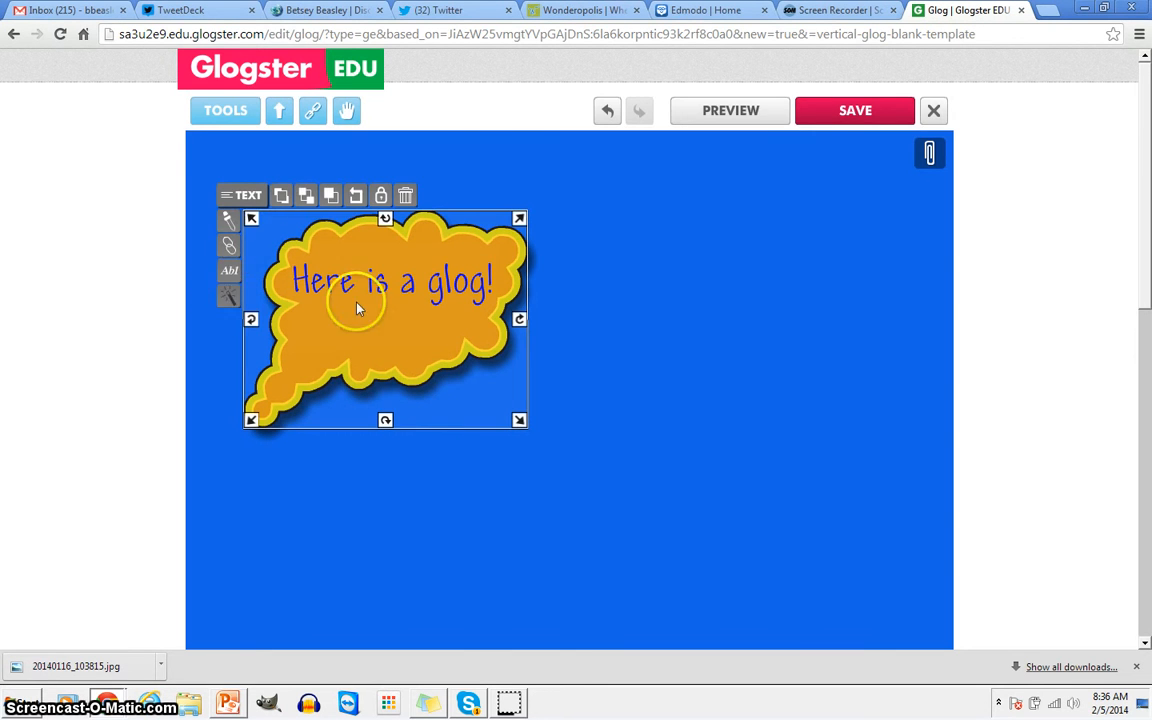
pyautogui.moveTo(712, 305)
pyautogui.mouseDown()
pyautogui.moveTo(731, 301)
pyautogui.moveTo(699, 310)
pyautogui.mouseUp()
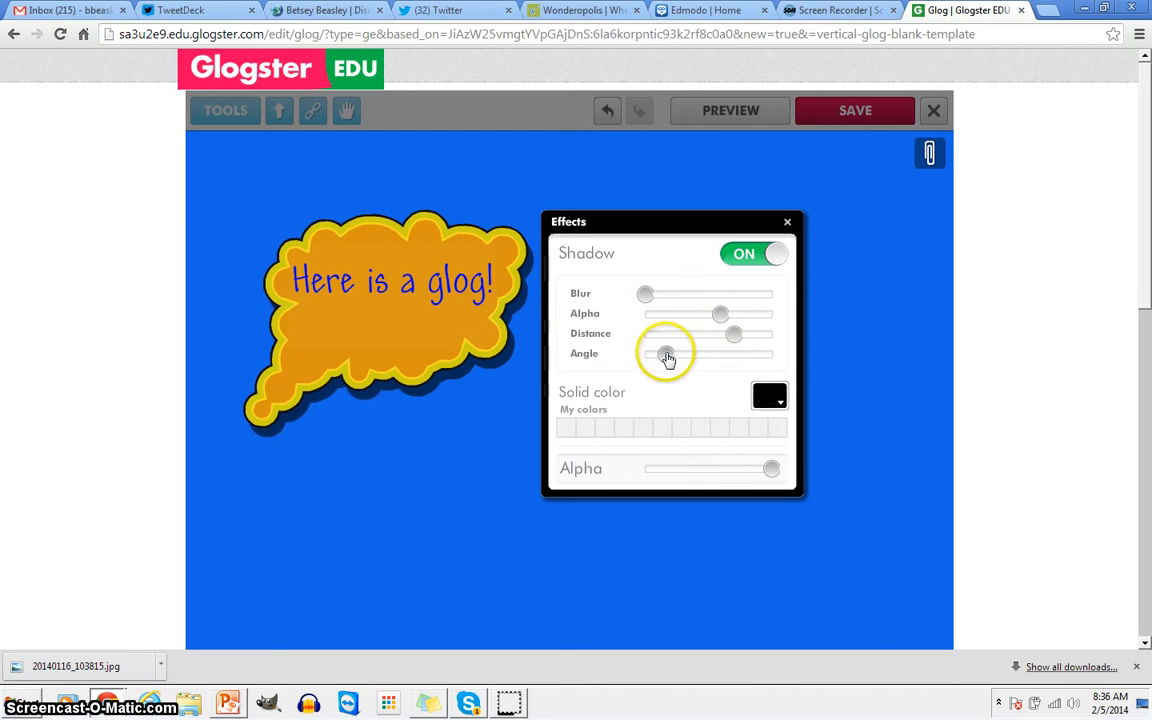
pyautogui.moveTo(667, 358)
pyautogui.mouseDown()
pyautogui.moveTo(687, 362)
pyautogui.moveTo(661, 366)
pyautogui.mouseUp()
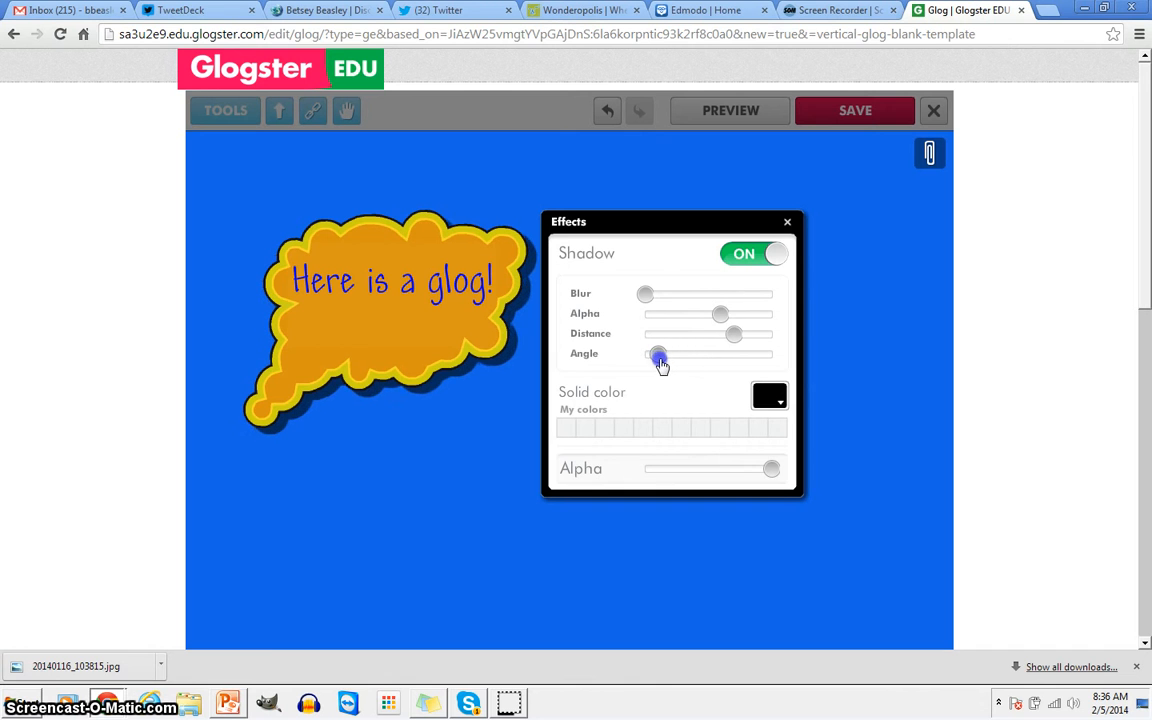
pyautogui.click(783, 397)
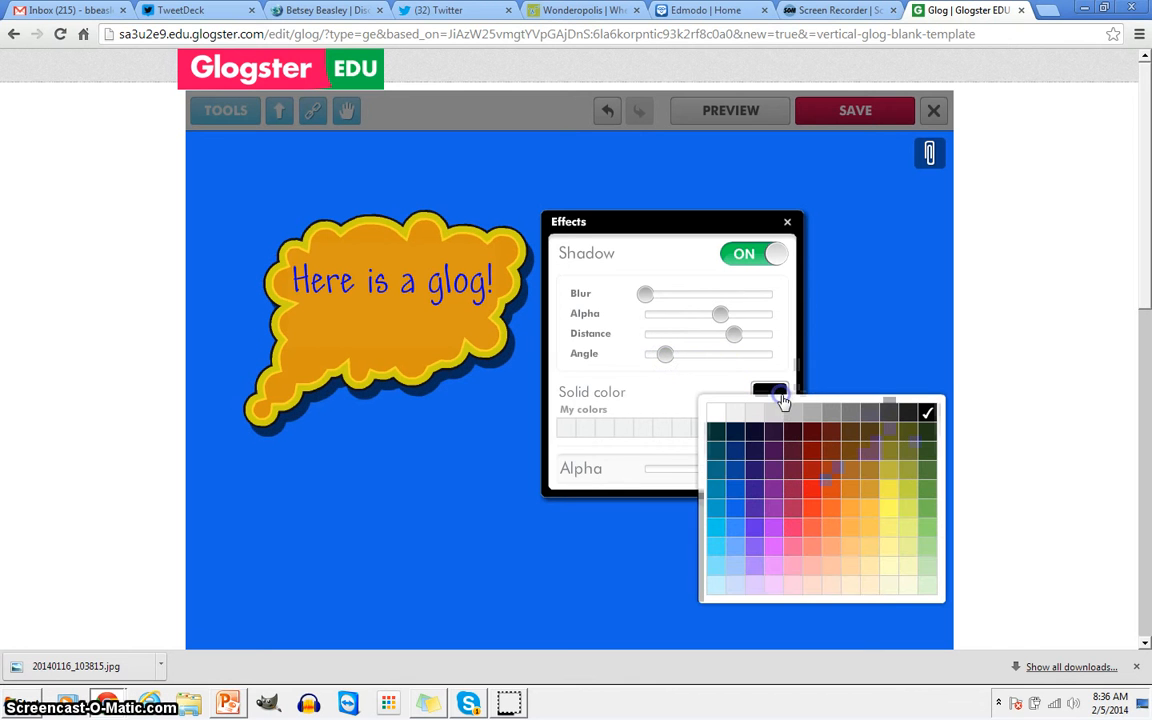
pyautogui.moveTo(755, 455); pyautogui.dragTo(927, 418)
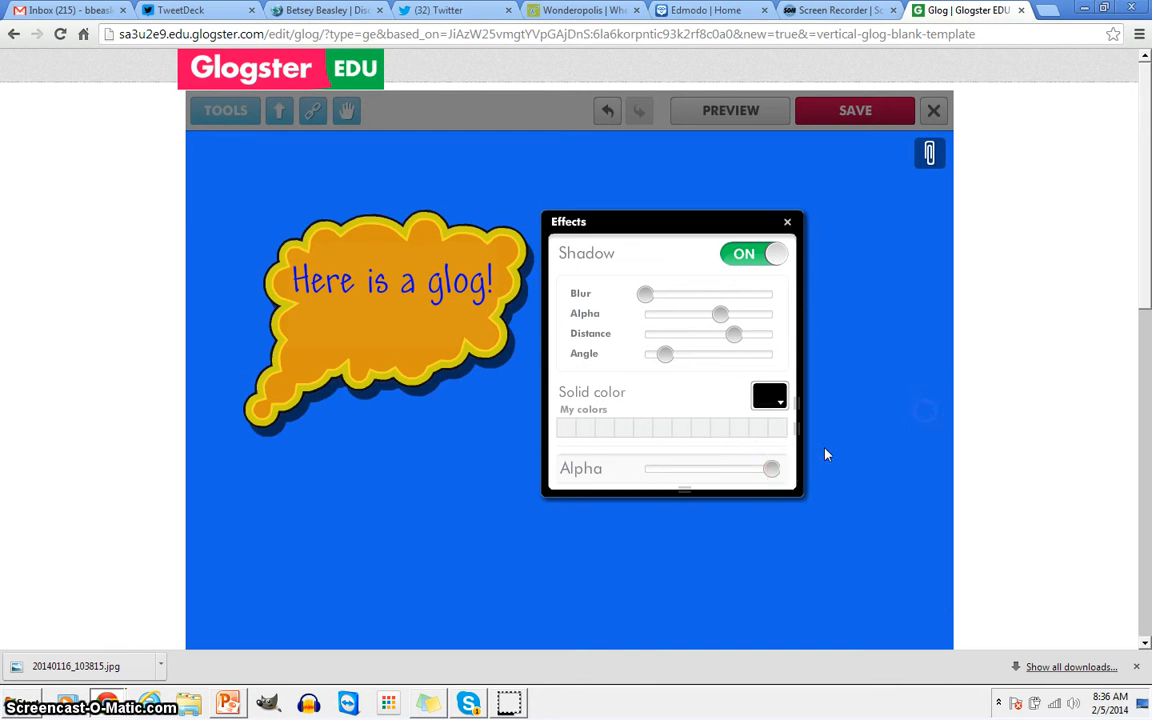
pyautogui.click(787, 223)
pyautogui.moveTo(362, 345); pyautogui.dragTo(360, 326)
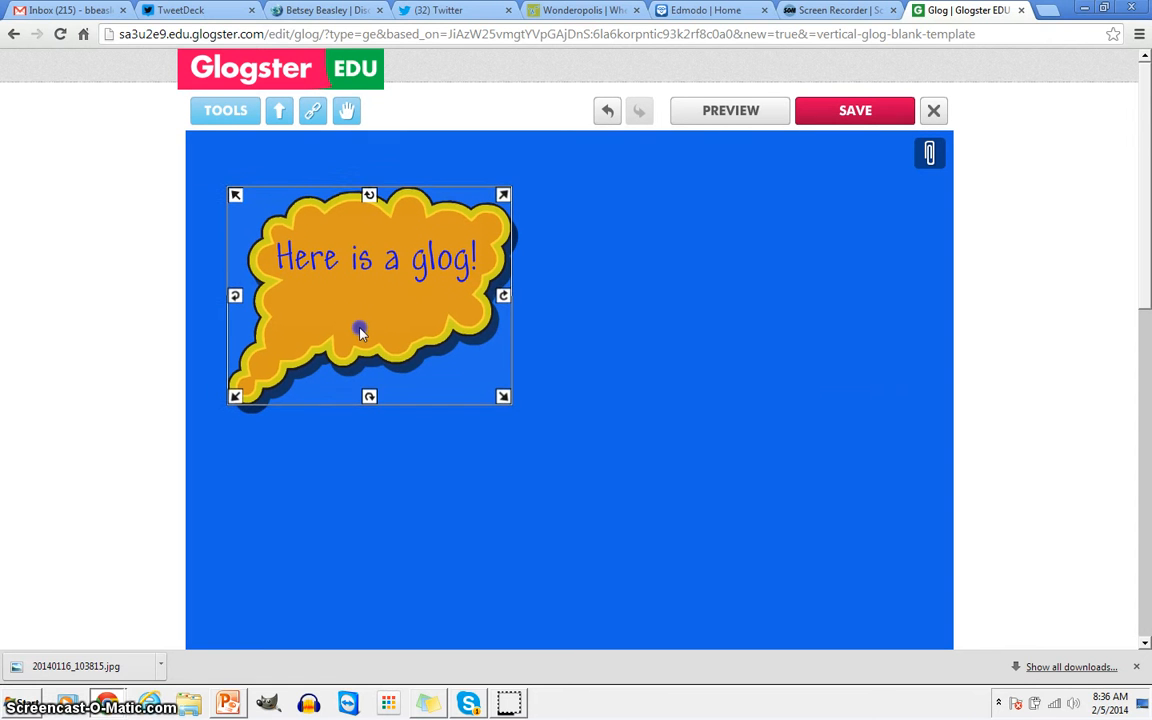
pyautogui.click(546, 582)
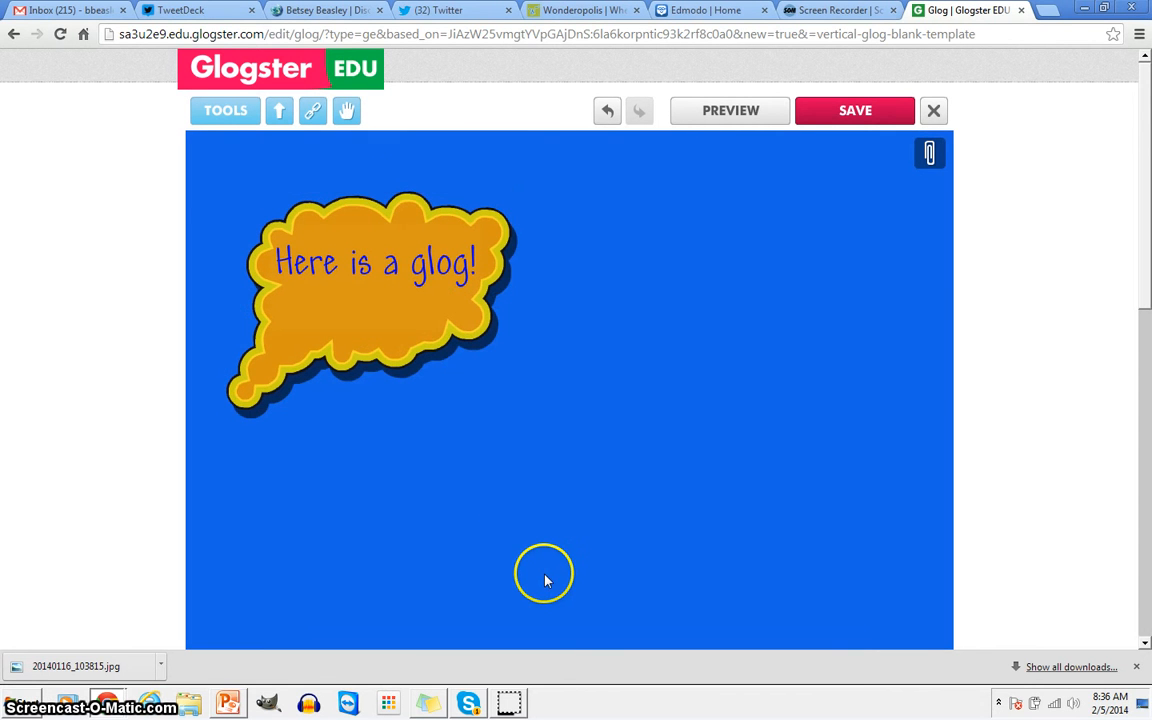
# Browse the graphics library's categories, including Papers, Cartoon, Eco, Cute, Styles and Music.
pyautogui.click(228, 112)
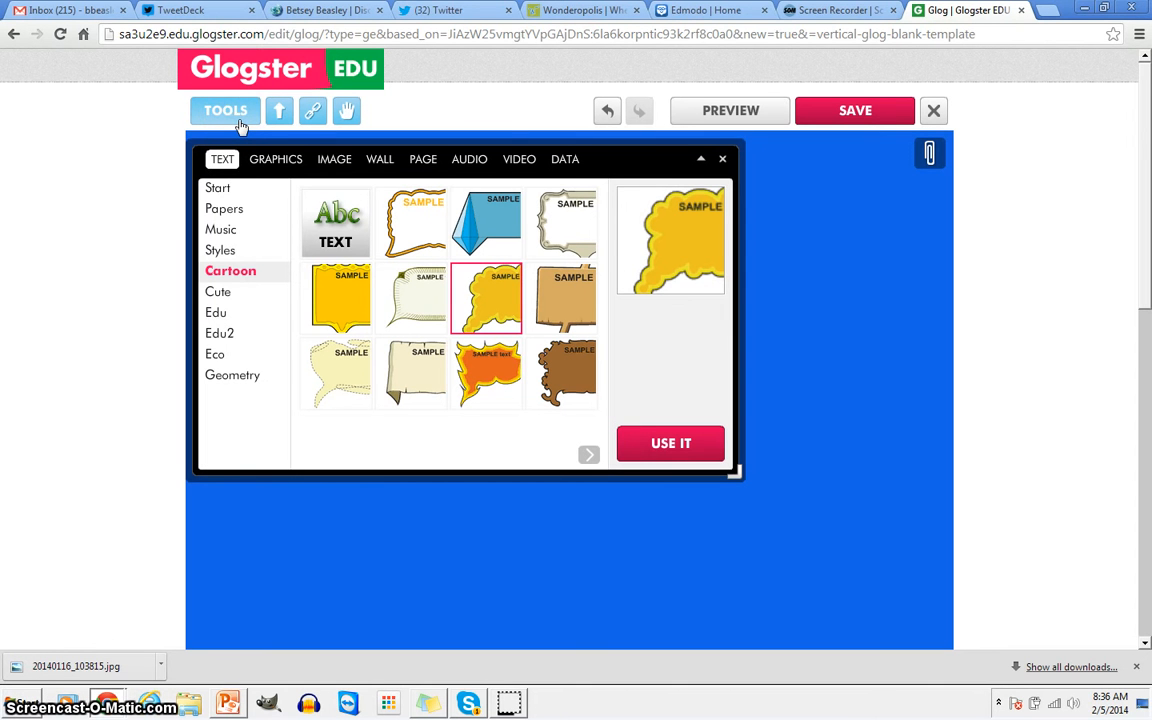
pyautogui.click(263, 160)
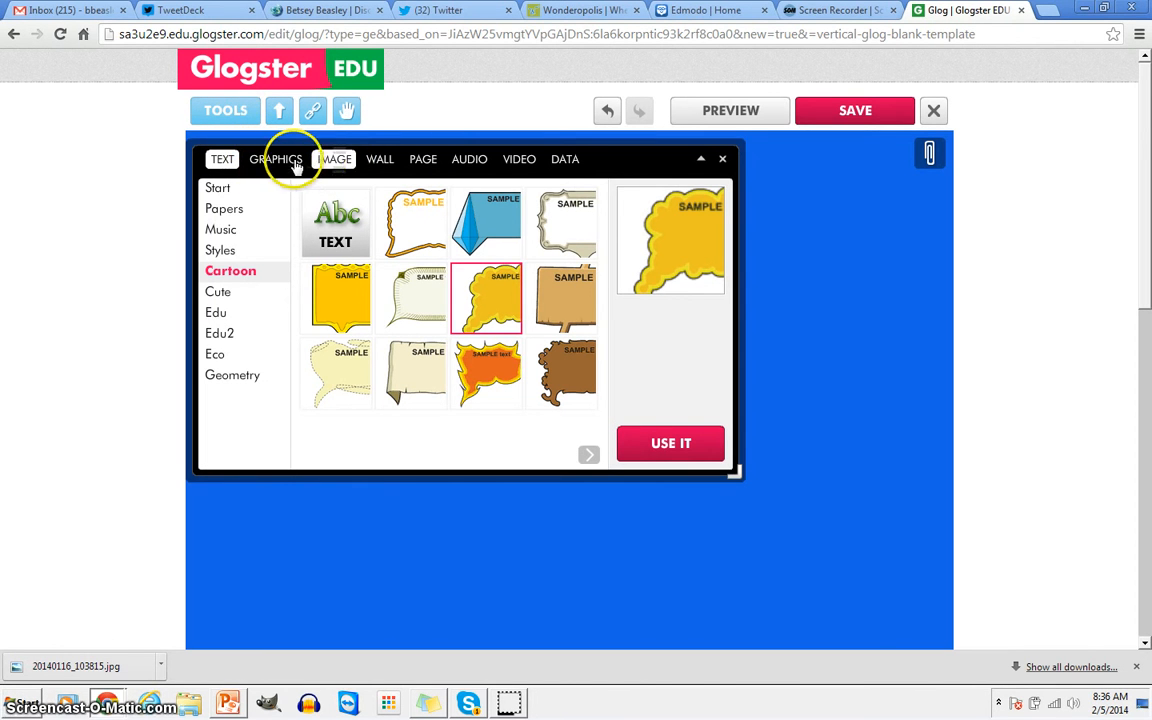
pyautogui.click(290, 163)
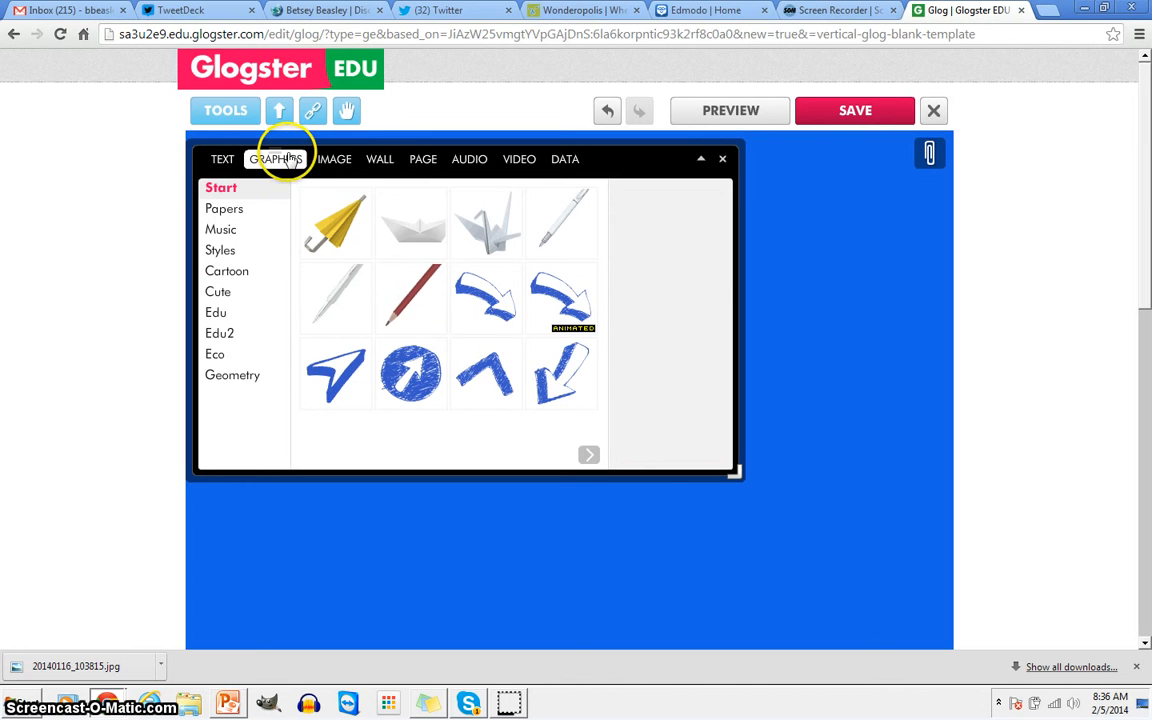
pyautogui.click(228, 210)
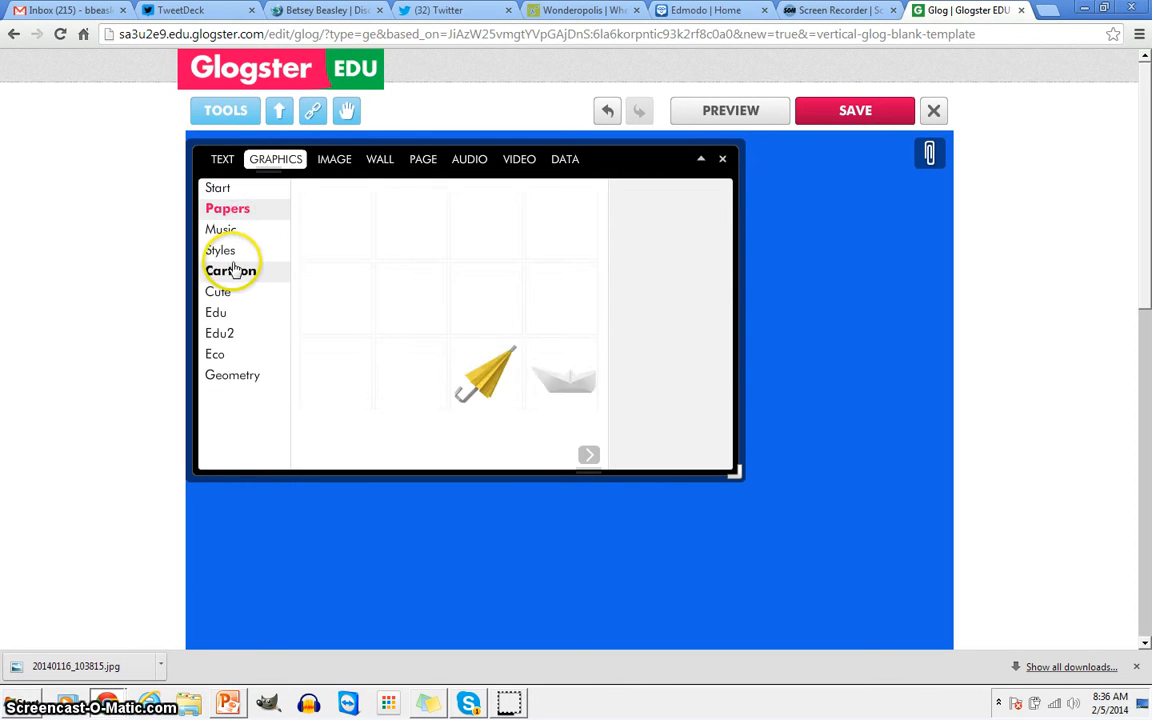
pyautogui.click(232, 269)
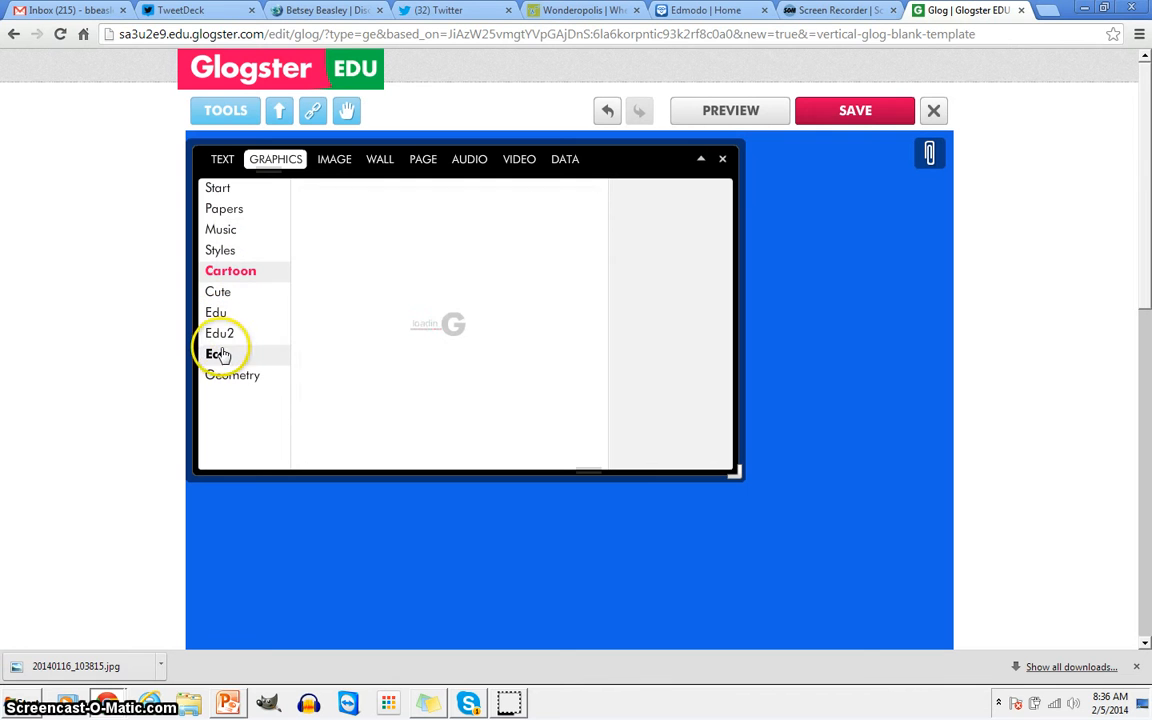
pyautogui.click(218, 353)
pyautogui.click(217, 296)
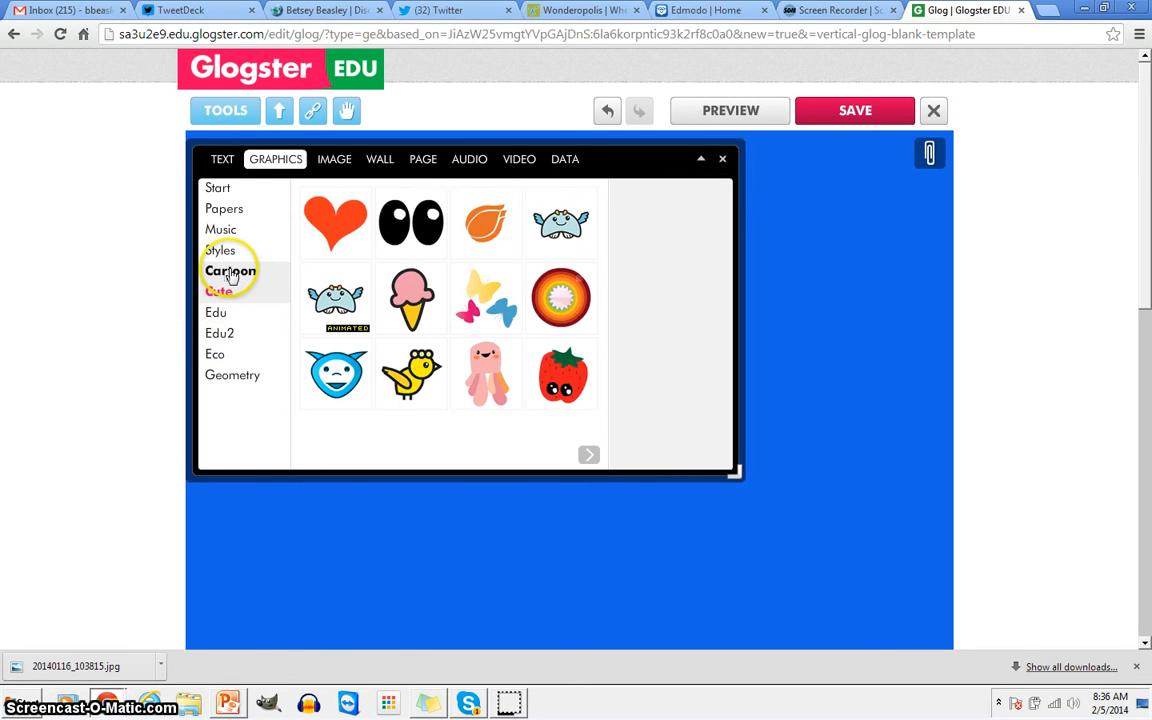
pyautogui.click(229, 254)
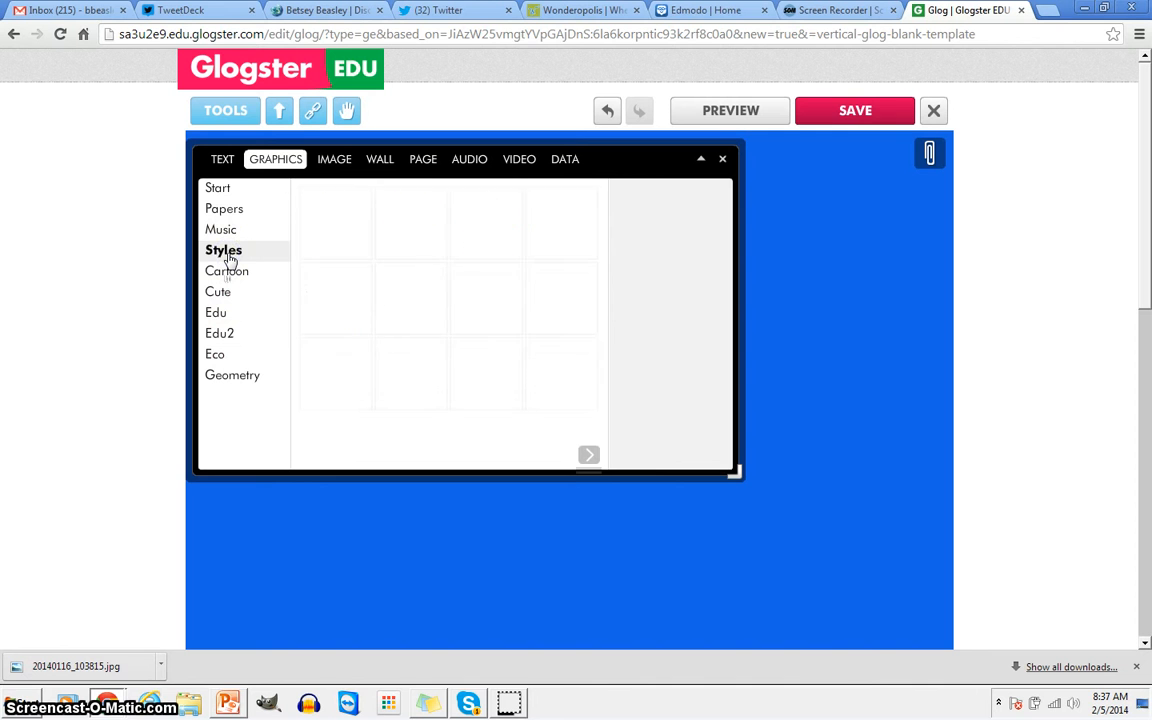
pyautogui.click(226, 229)
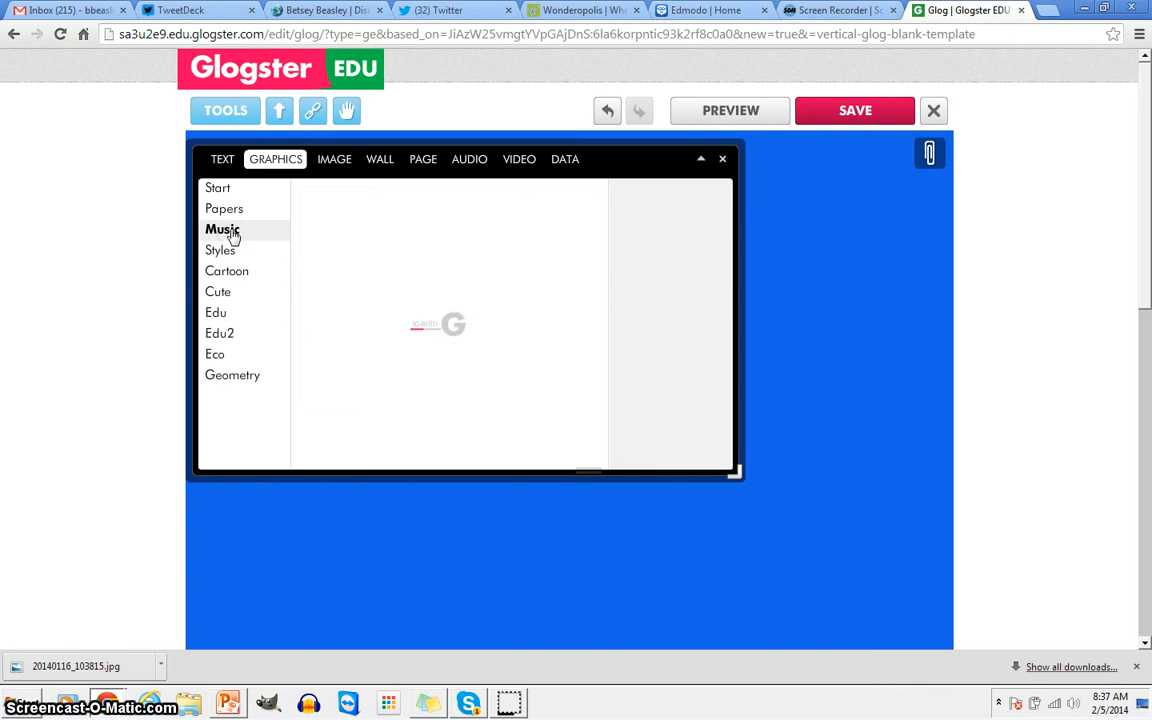
pyautogui.click(235, 218)
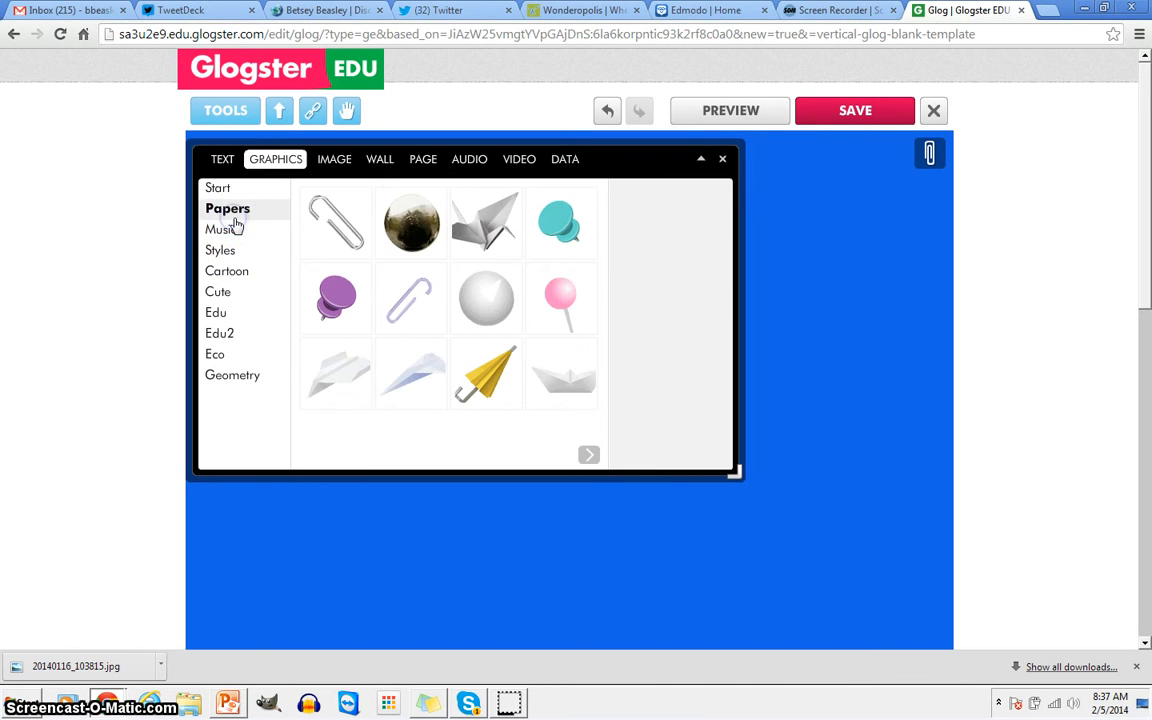
# Insert the animated curved blue arrow from the Start graphics and move it up beside the text bubble's lower right.
pyautogui.click(224, 193)
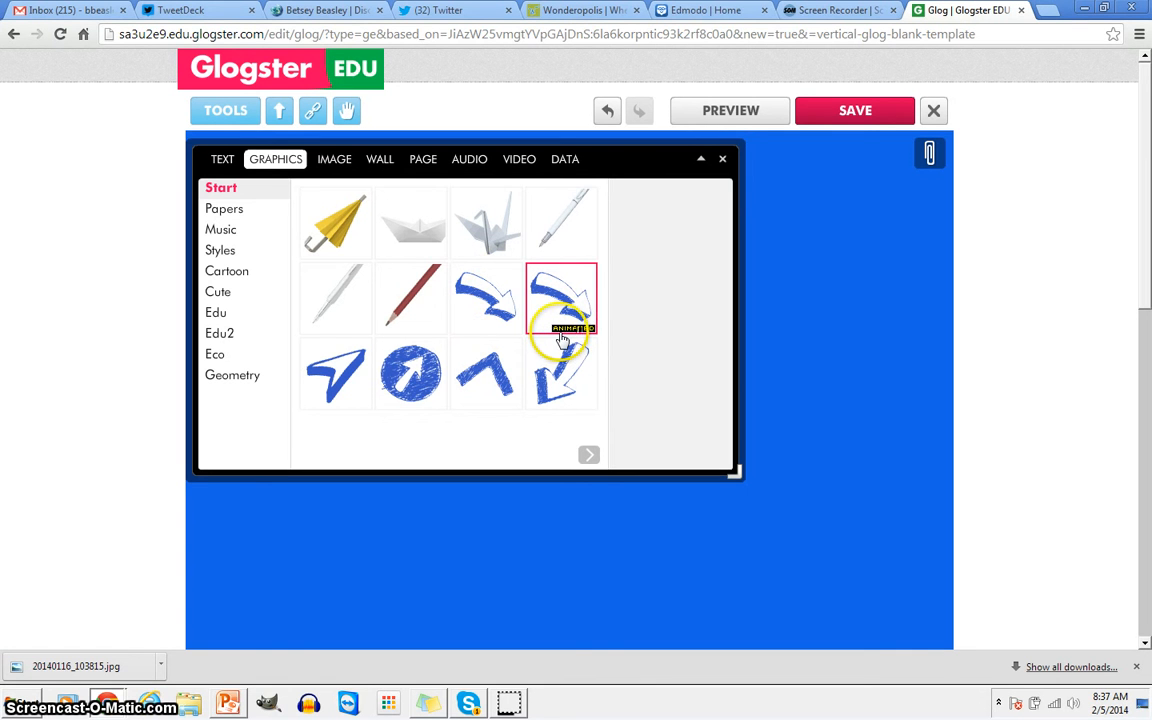
pyautogui.click(573, 298)
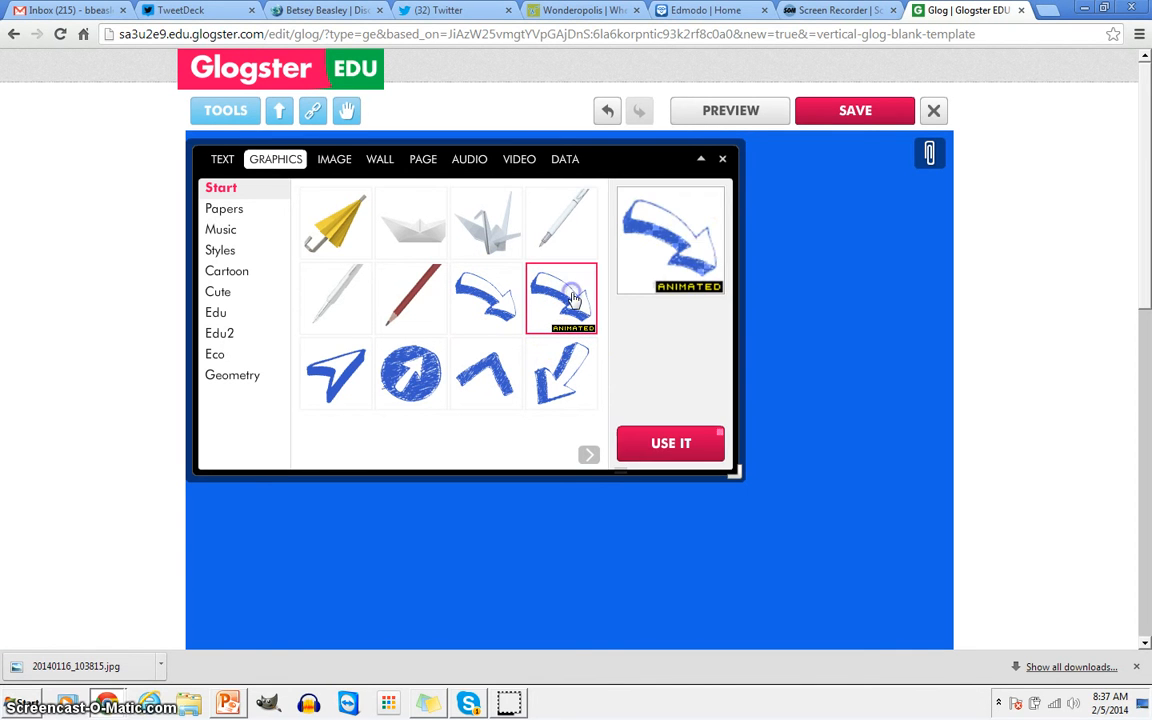
pyautogui.click(686, 452)
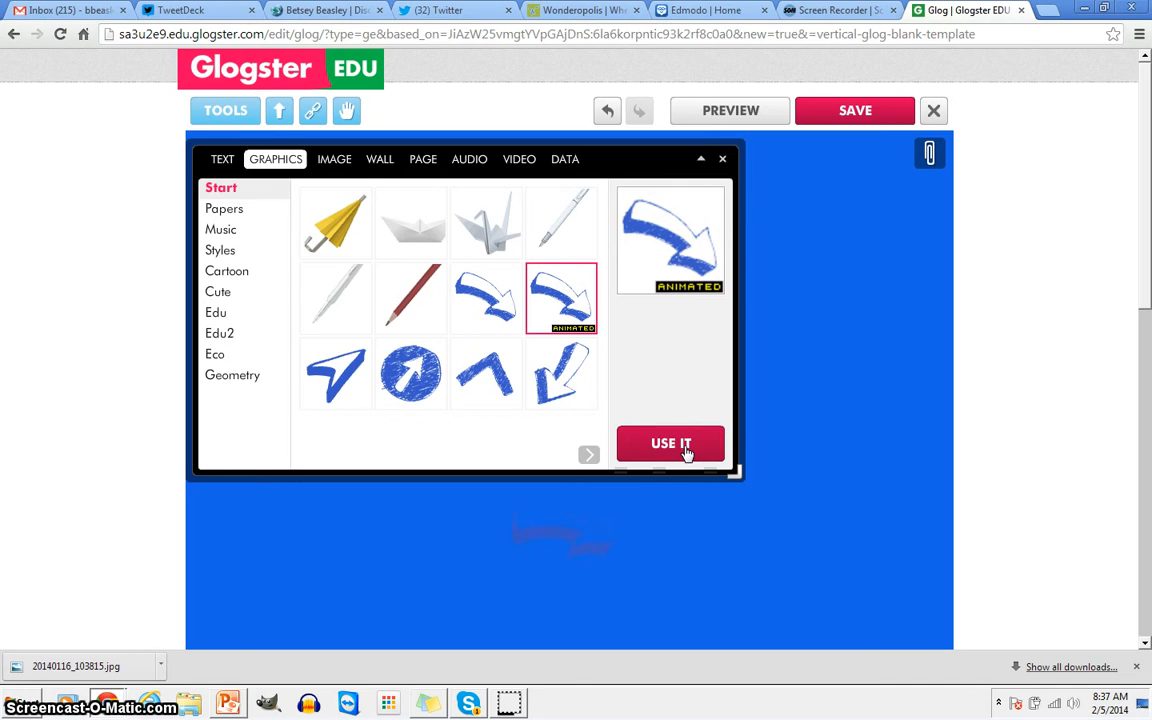
pyautogui.click(722, 162)
pyautogui.click(587, 538)
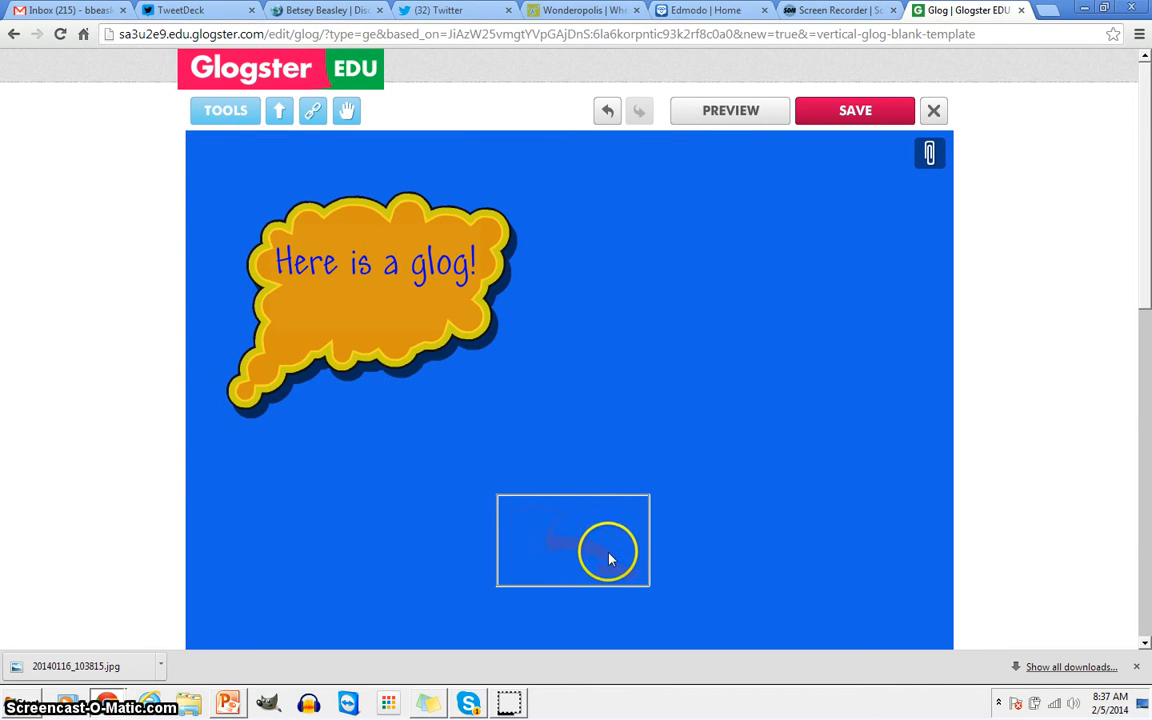
pyautogui.moveTo(609, 553); pyautogui.dragTo(612, 410)
pyautogui.click(565, 408)
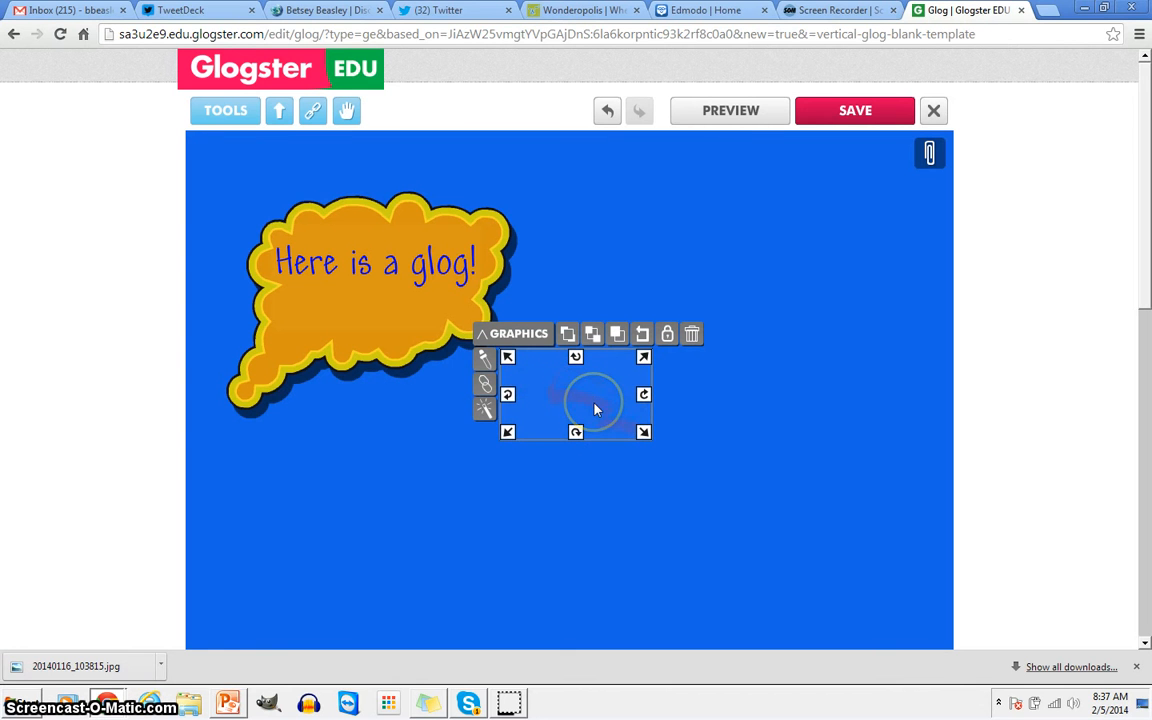
pyautogui.click(485, 413)
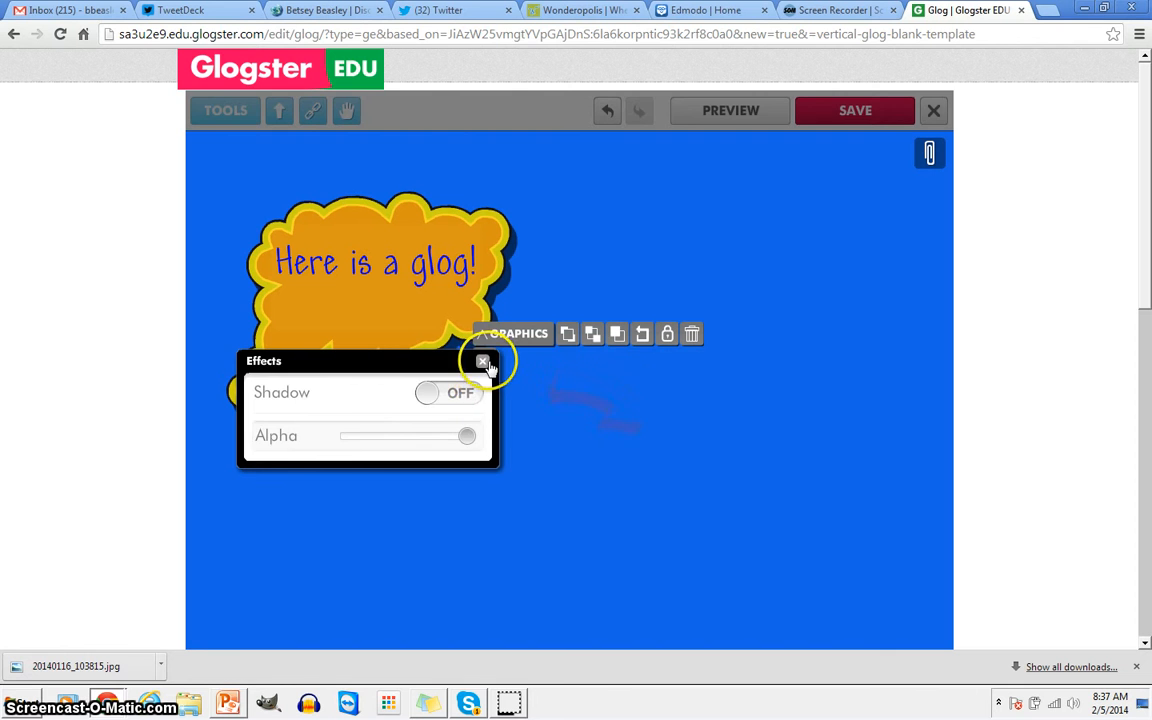
pyautogui.click(483, 362)
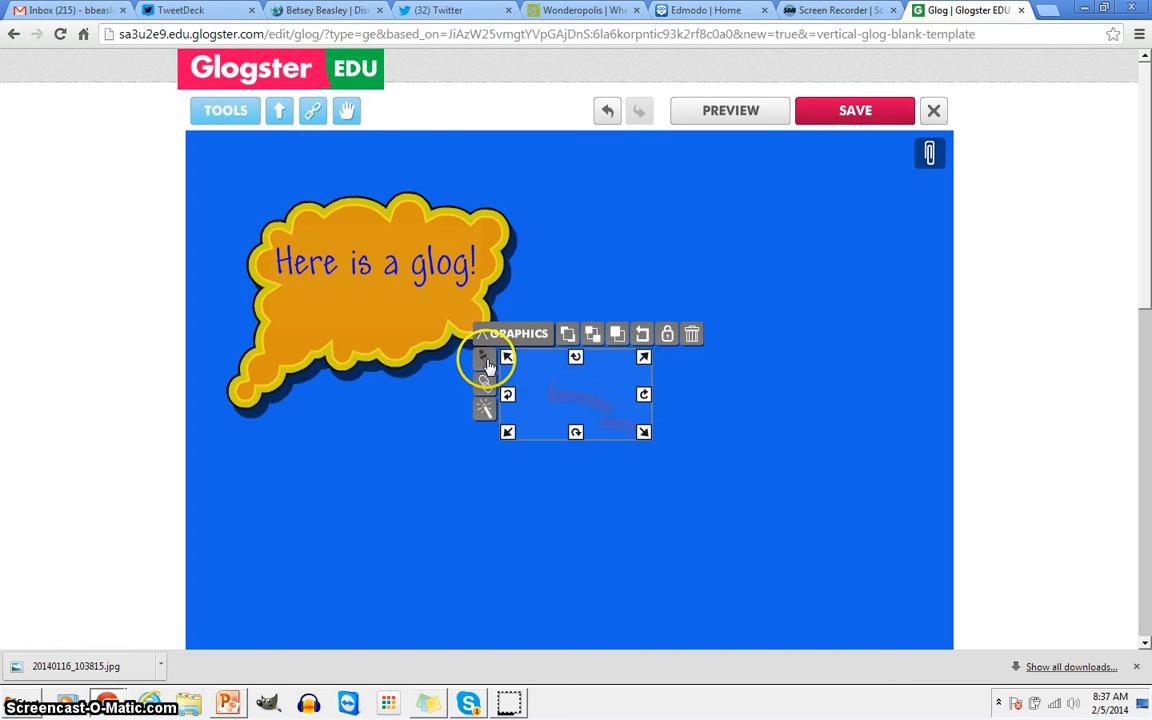
pyautogui.click(485, 362)
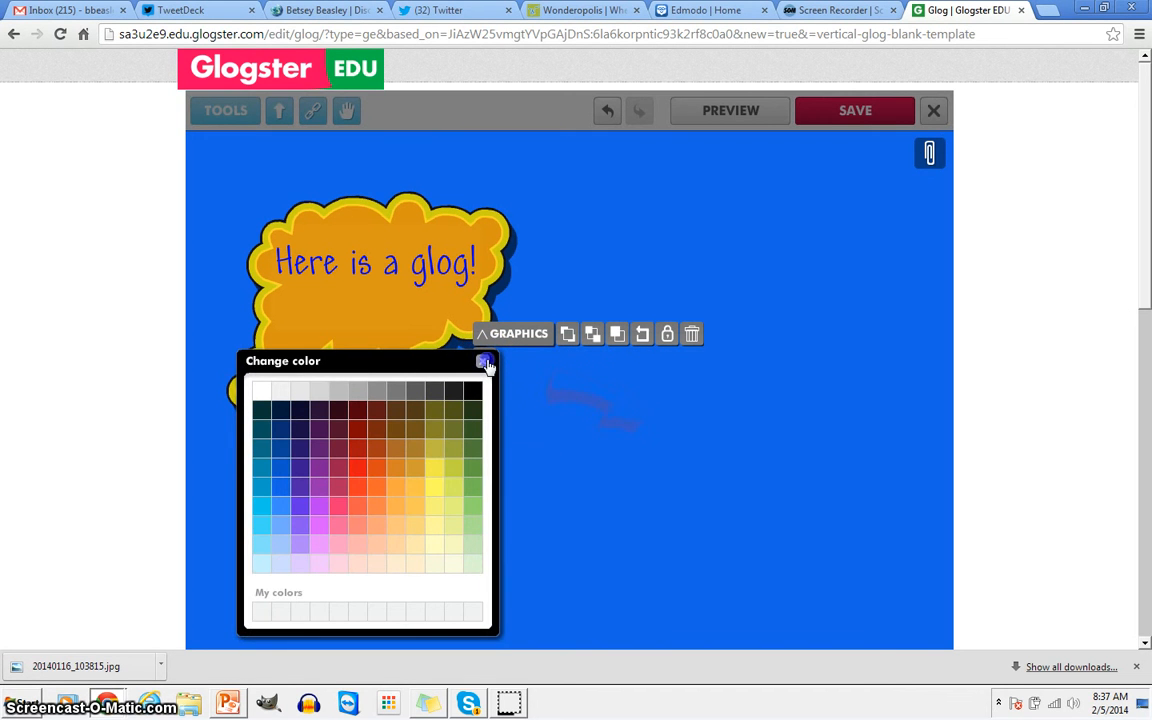
pyautogui.click(484, 361)
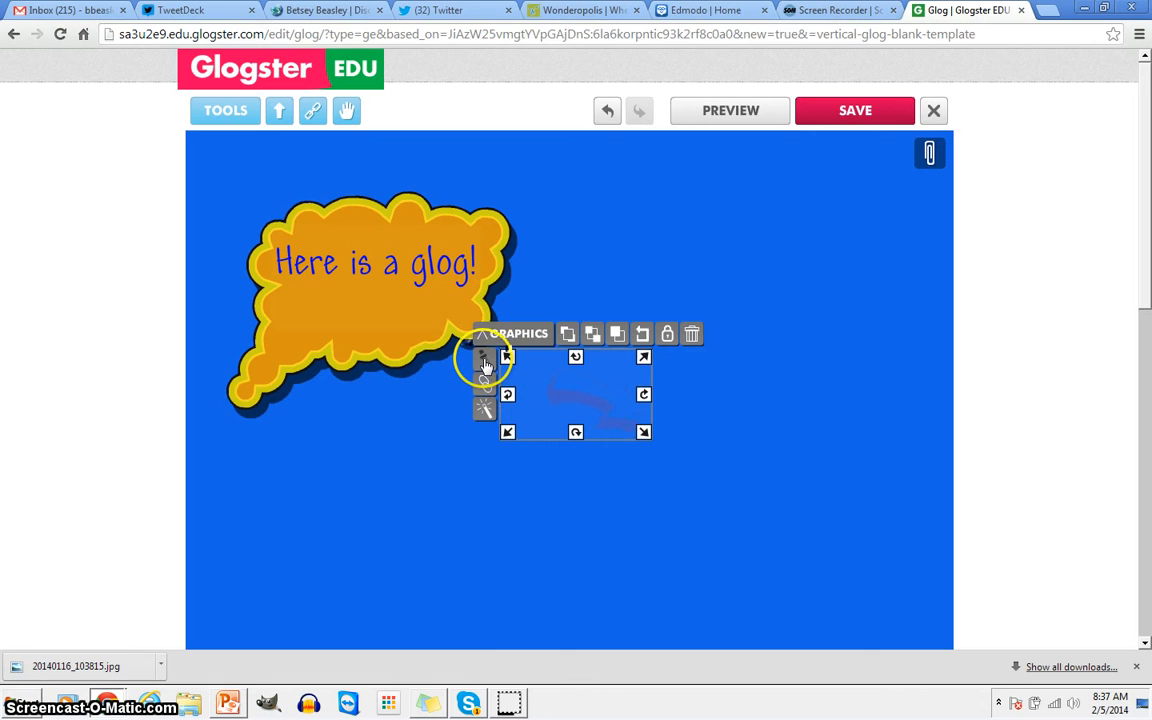
# Change the arrow graphic's color to white and enlarge it.
pyautogui.click(485, 362)
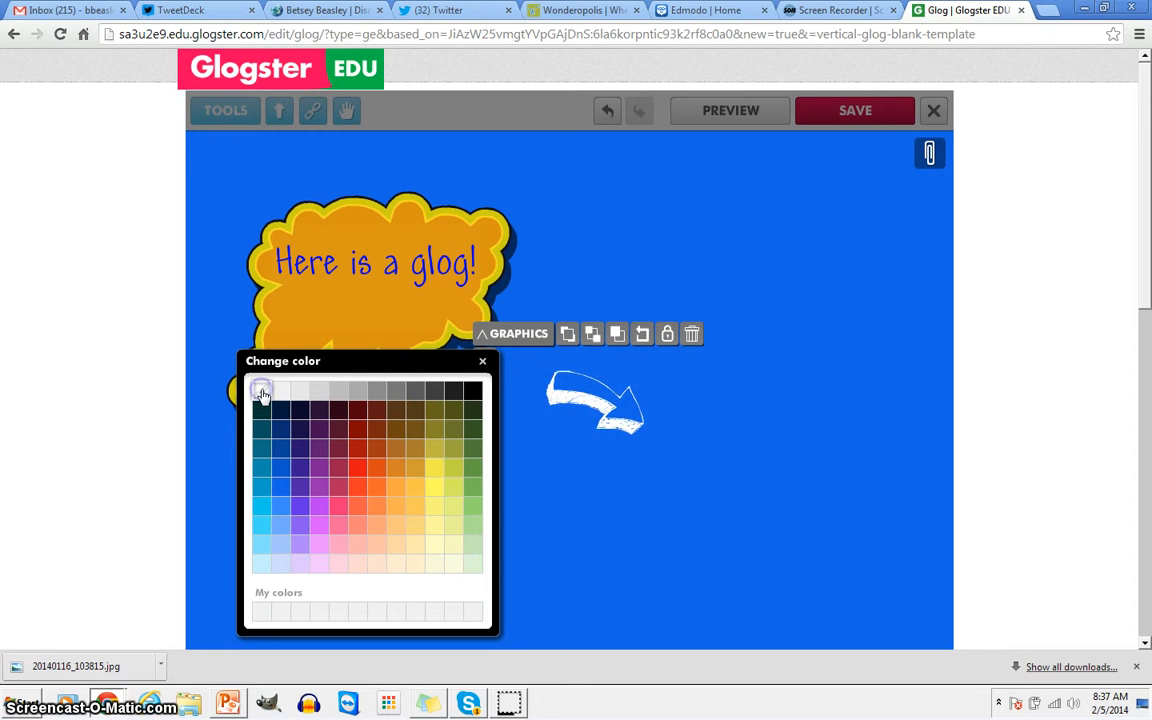
pyautogui.click(482, 361)
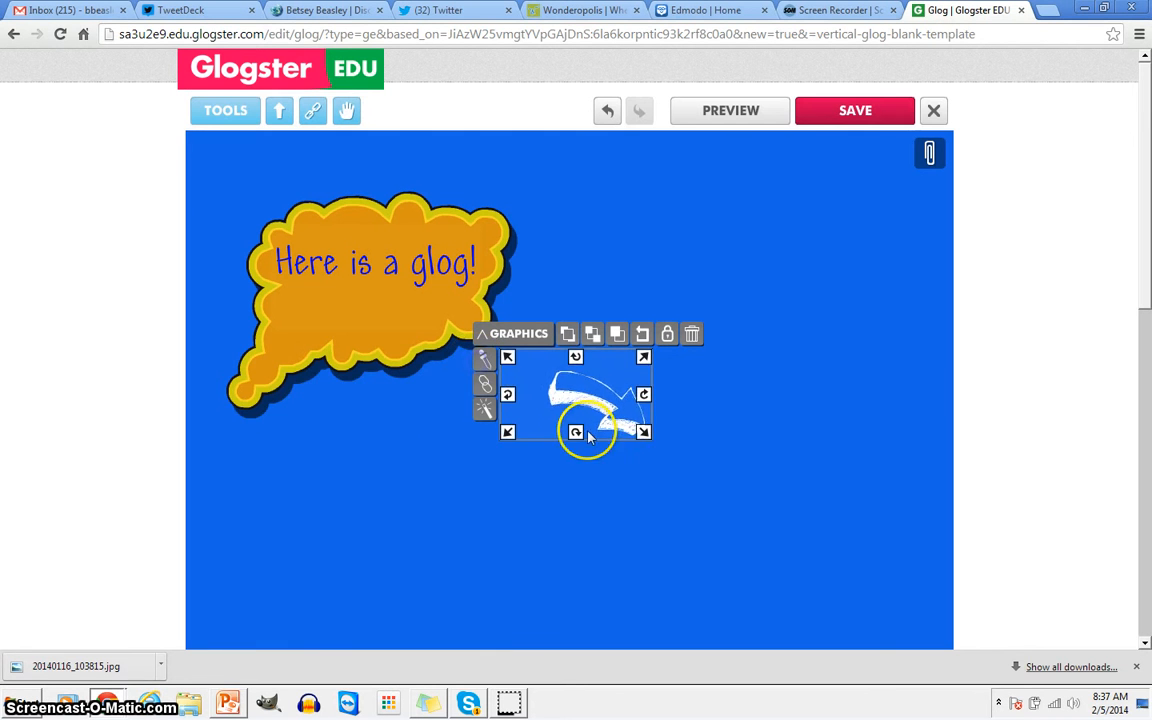
pyautogui.moveTo(641, 435); pyautogui.dragTo(722, 512)
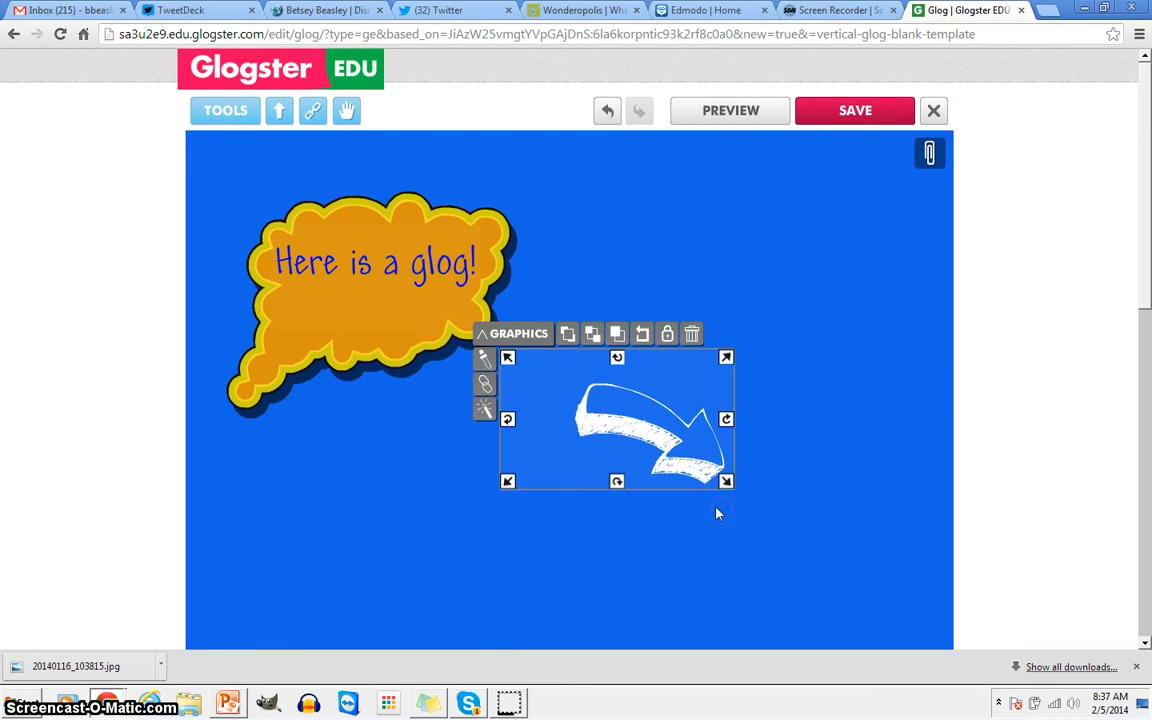
# Move the text bubble right and down, and place the arrow above its upper-left edge so it points at the bubble.
pyautogui.moveTo(409, 322); pyautogui.dragTo(495, 348)
pyautogui.click(694, 458)
pyautogui.moveTo(676, 437); pyautogui.dragTo(352, 222)
pyautogui.click(776, 548)
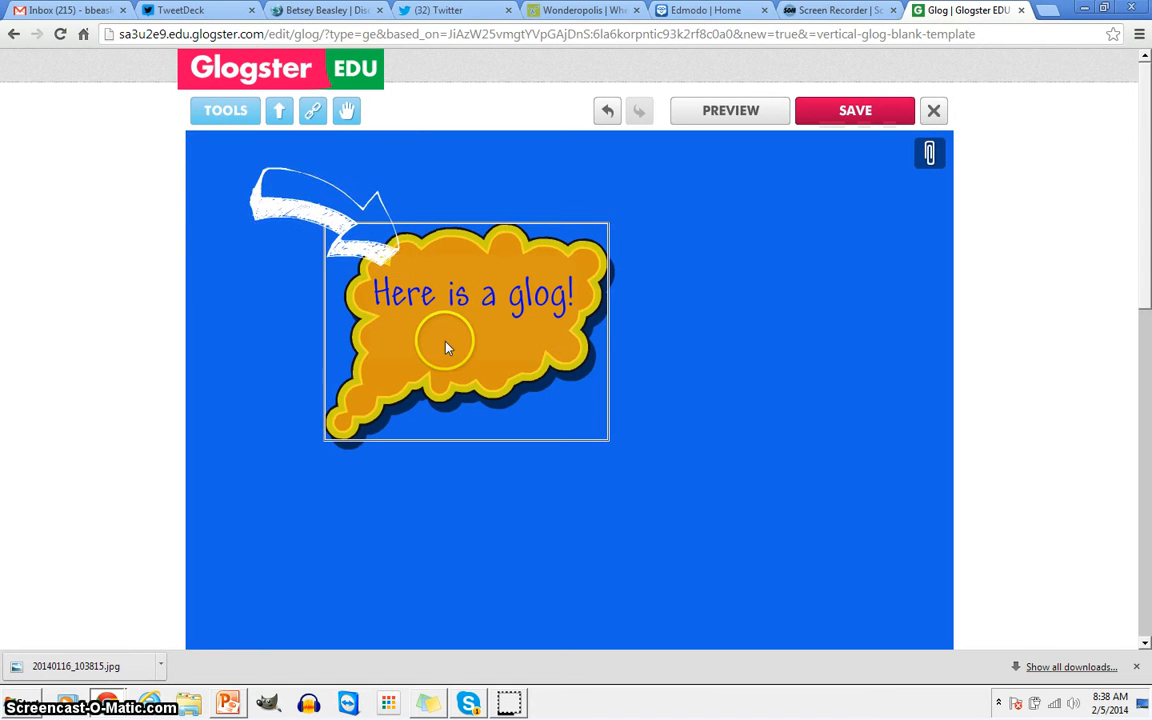
# Upload the picture 20140116_103815 from the Desktop folder to the My Images collection.
pyautogui.click(232, 108)
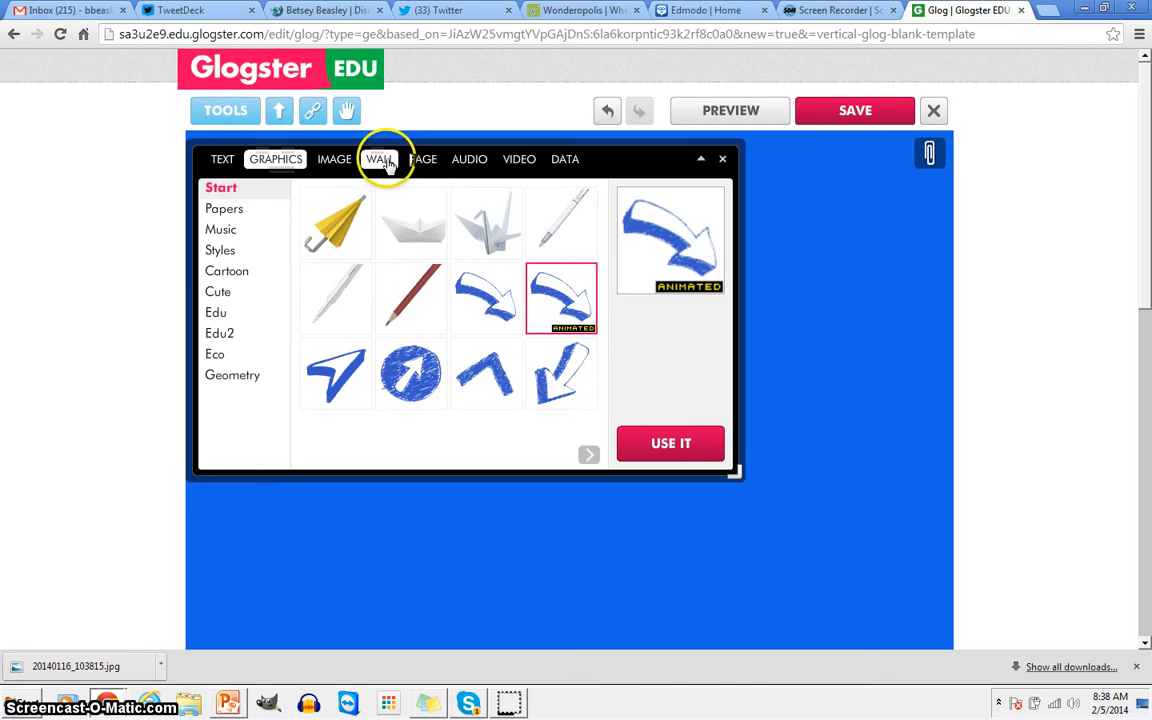
pyautogui.click(337, 161)
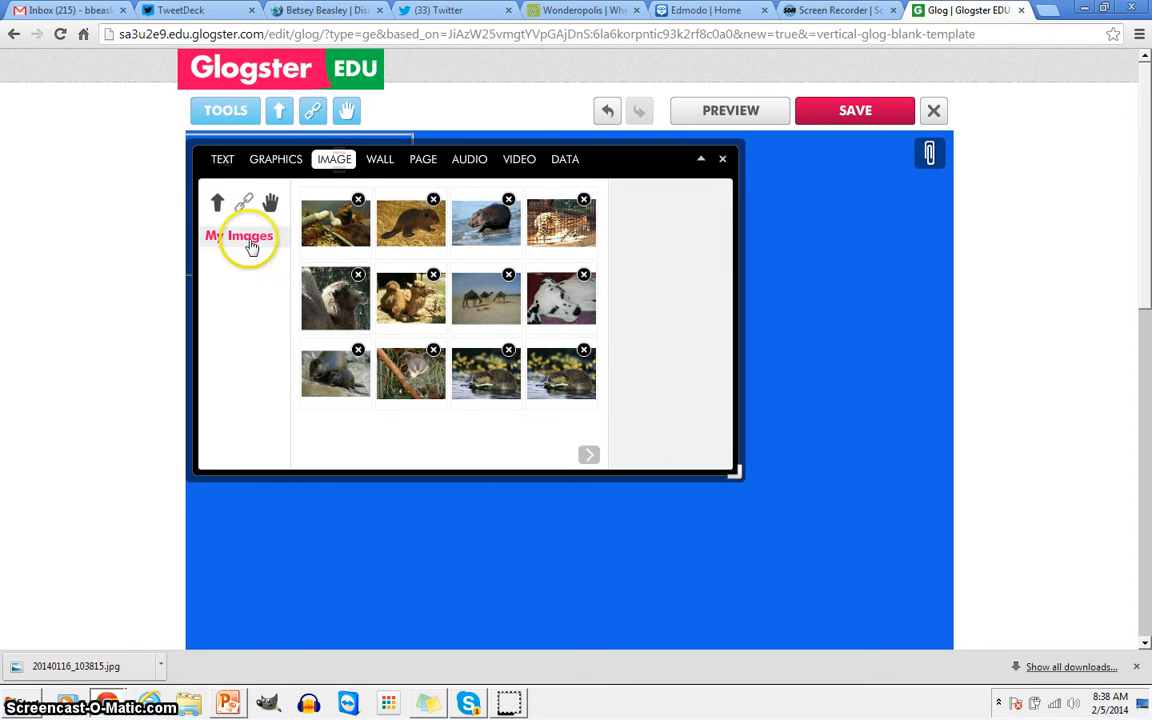
pyautogui.click(335, 222)
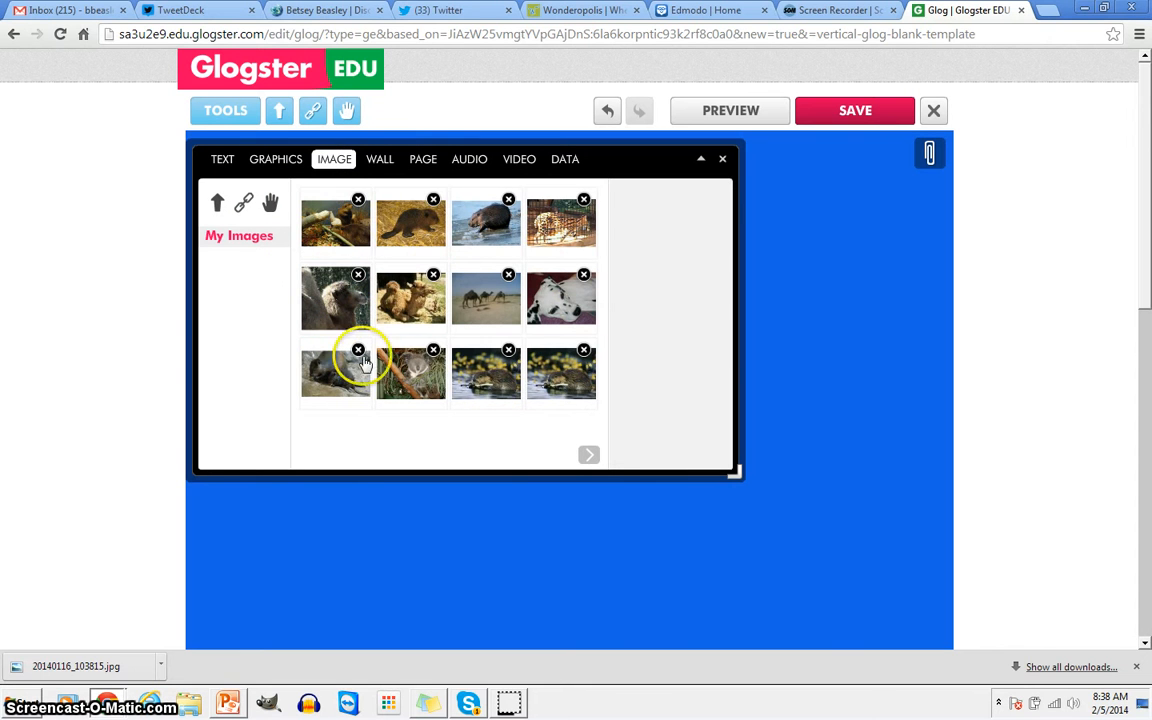
pyautogui.click(587, 455)
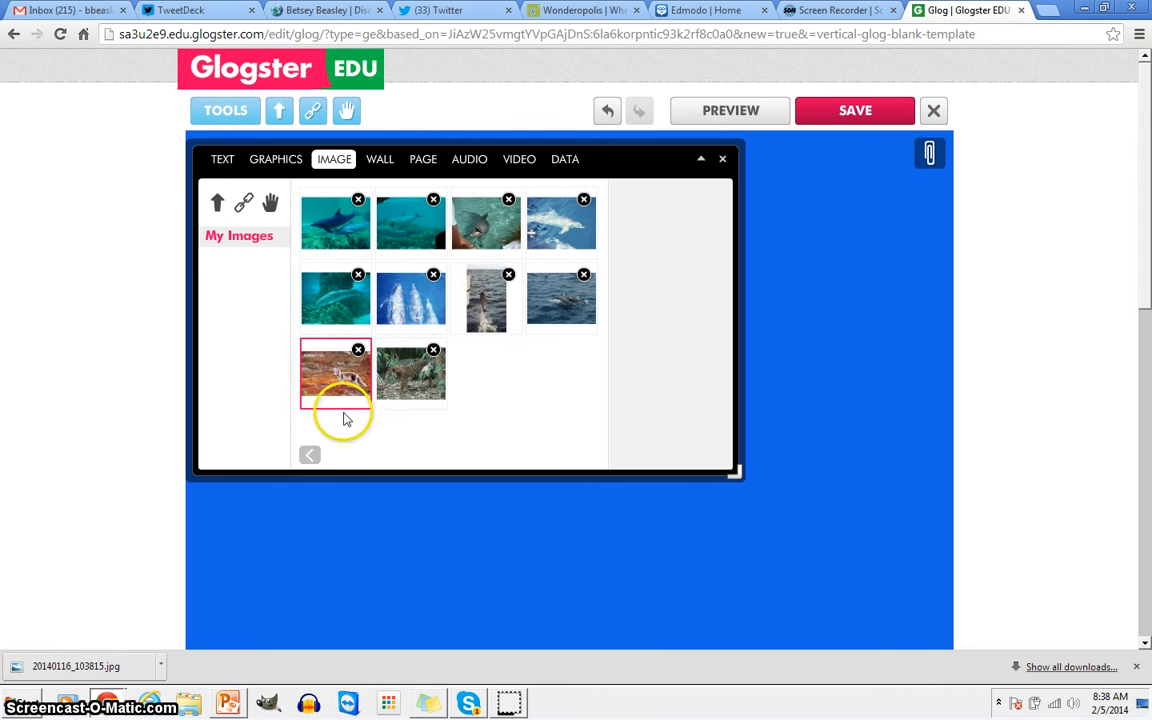
pyautogui.click(310, 457)
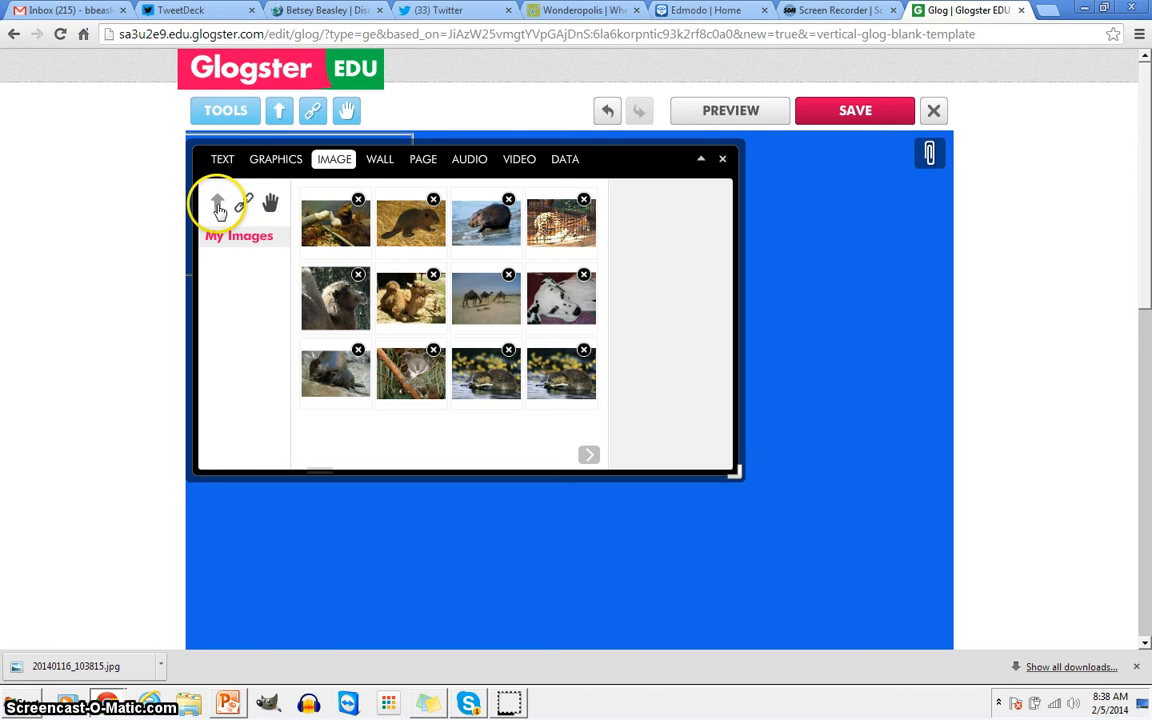
pyautogui.click(218, 205)
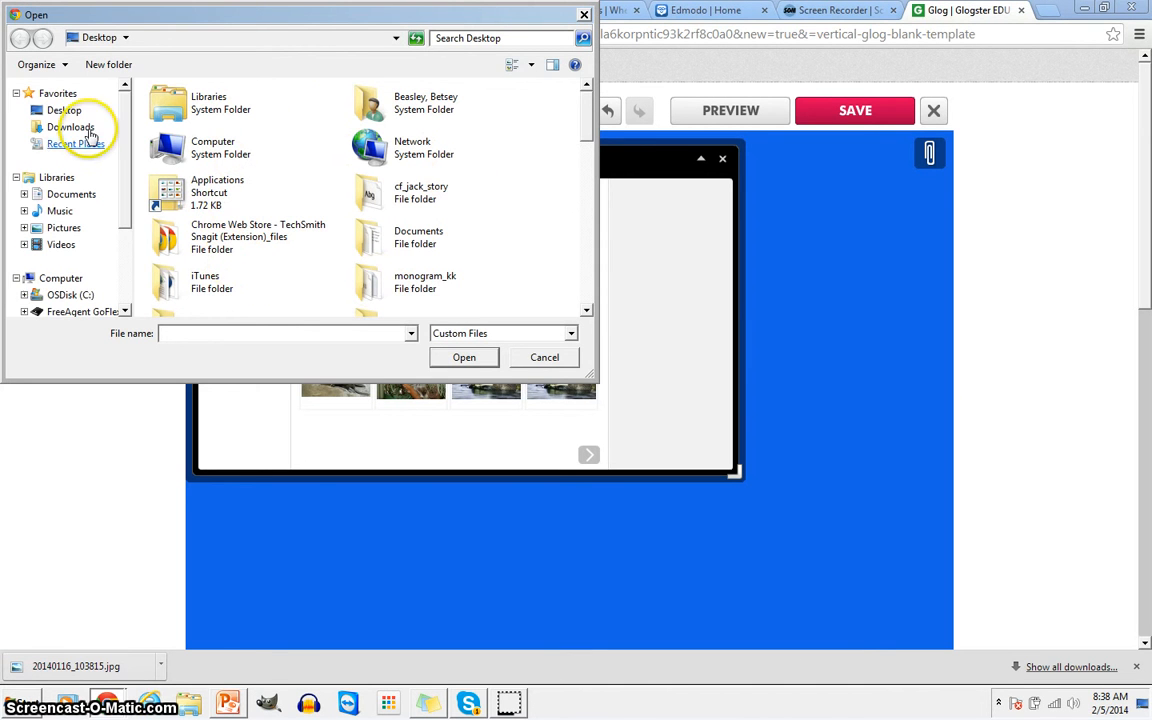
pyautogui.click(66, 111)
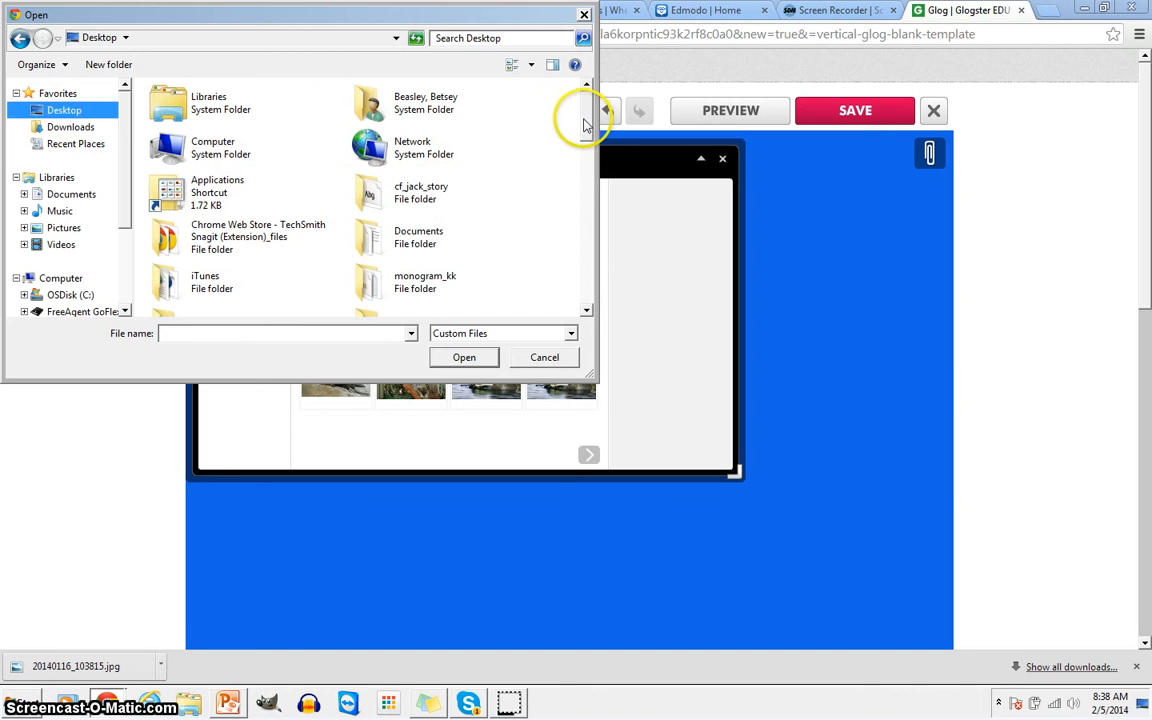
pyautogui.moveTo(587, 124); pyautogui.dragTo(584, 197)
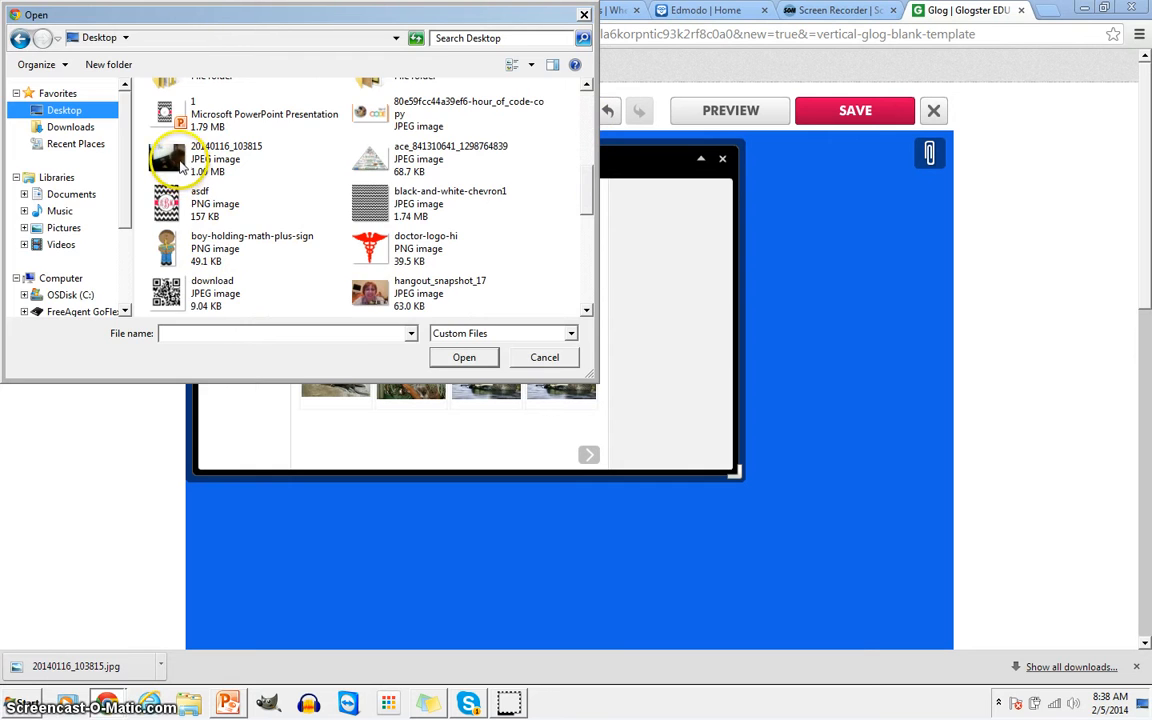
pyautogui.doubleClick(183, 172)
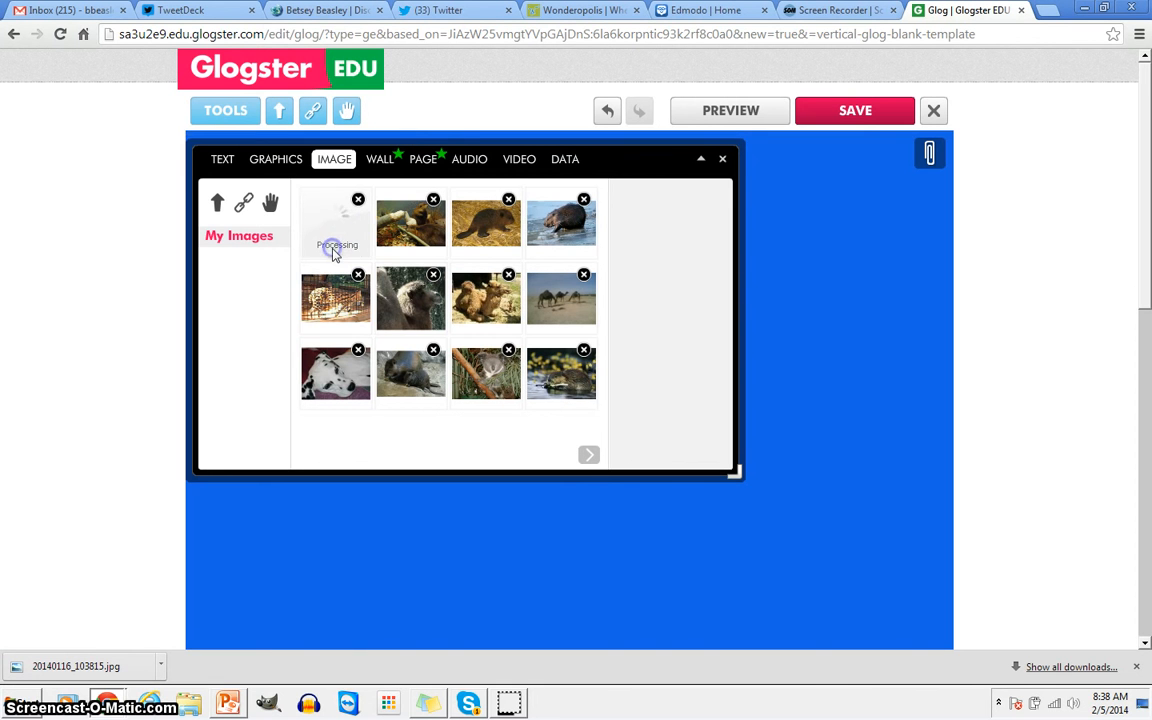
# Set the page background to the dark paperclip pattern from the Edu2 gallery folder.
pyautogui.click(430, 160)
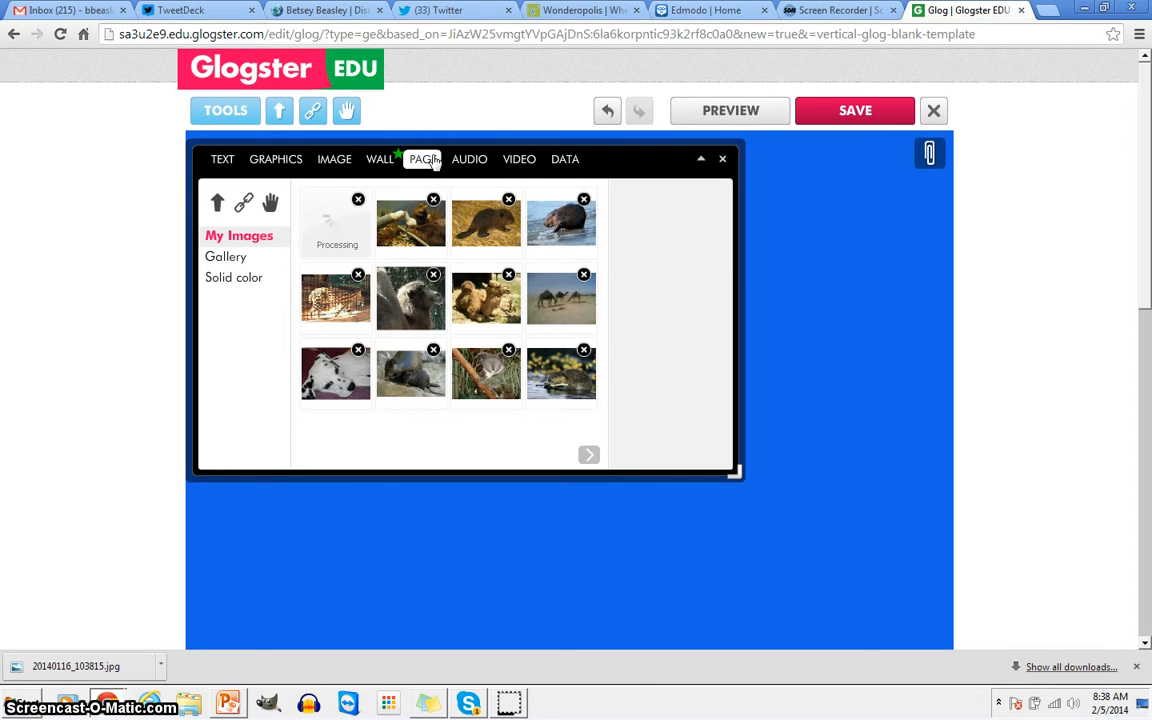
pyautogui.click(233, 259)
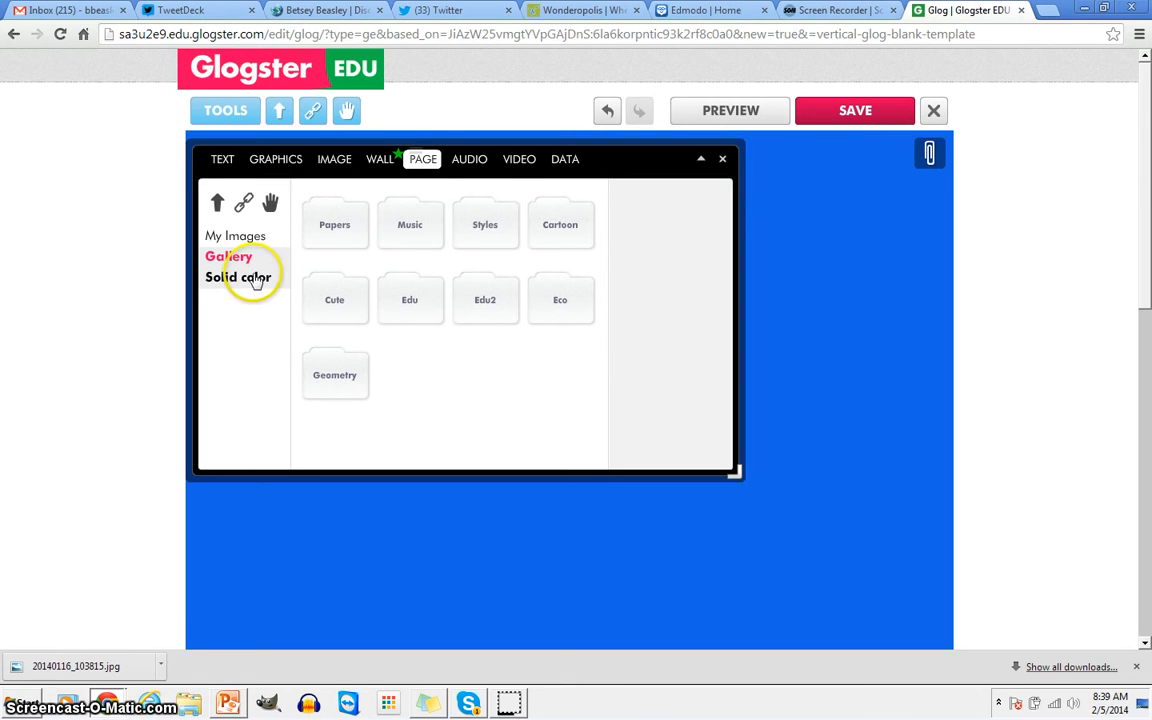
pyautogui.click(465, 303)
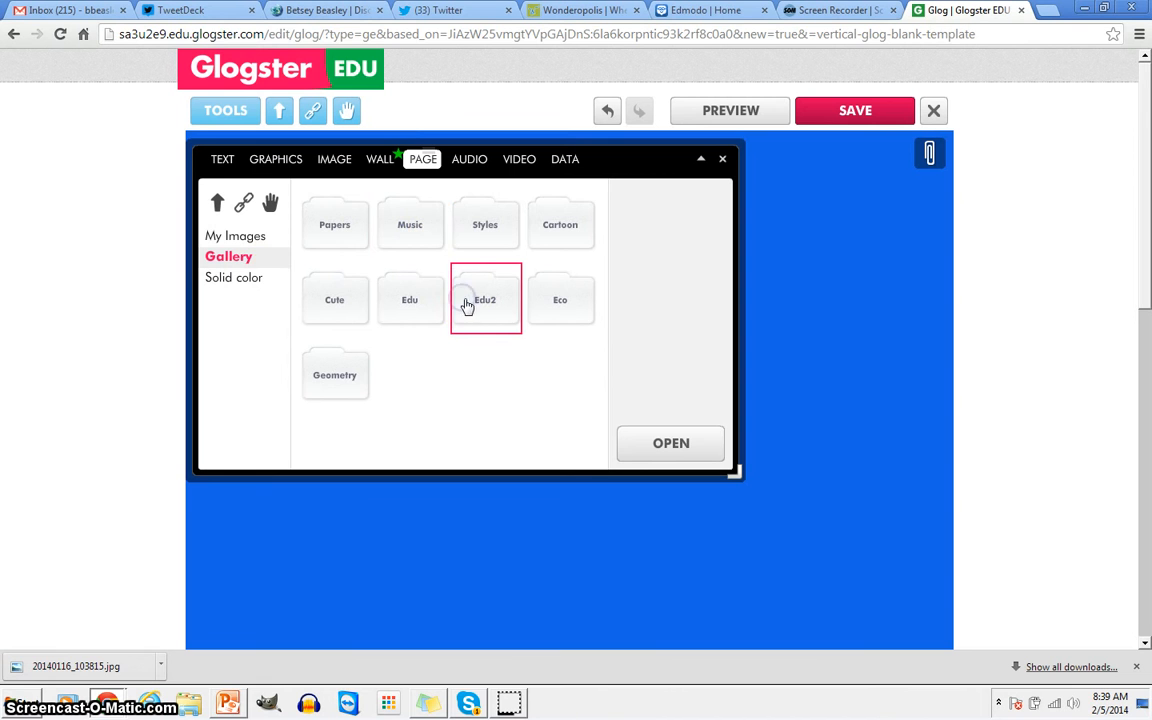
pyautogui.click(487, 301)
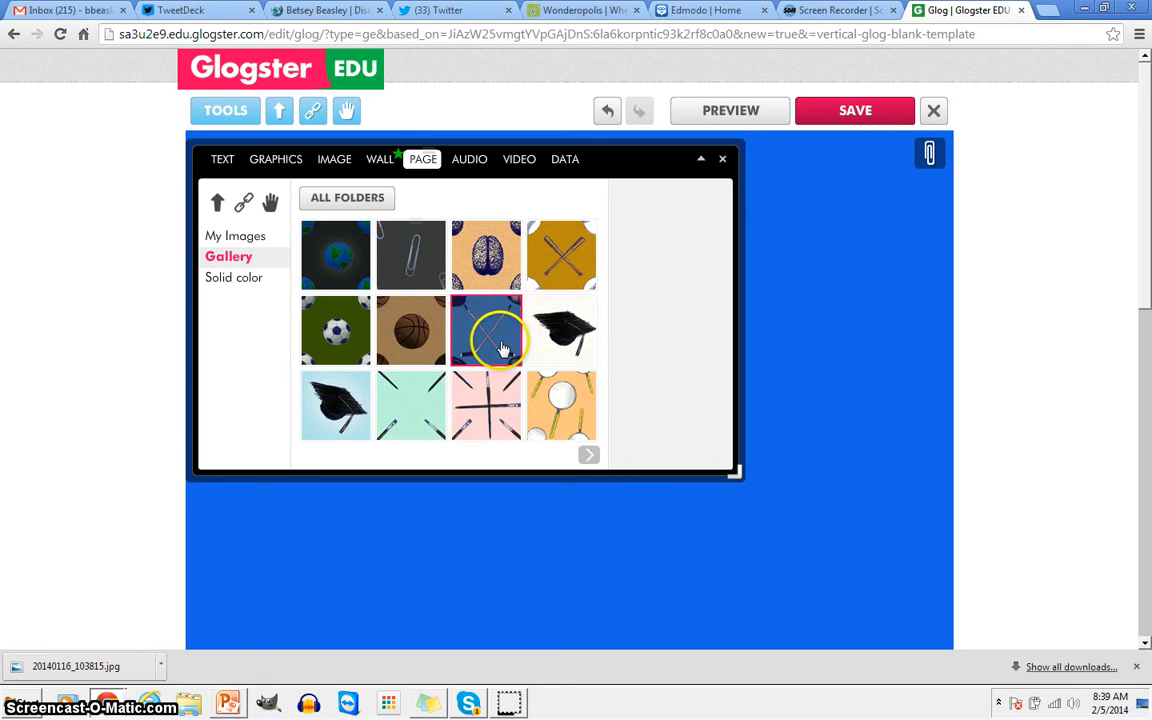
pyautogui.click(408, 254)
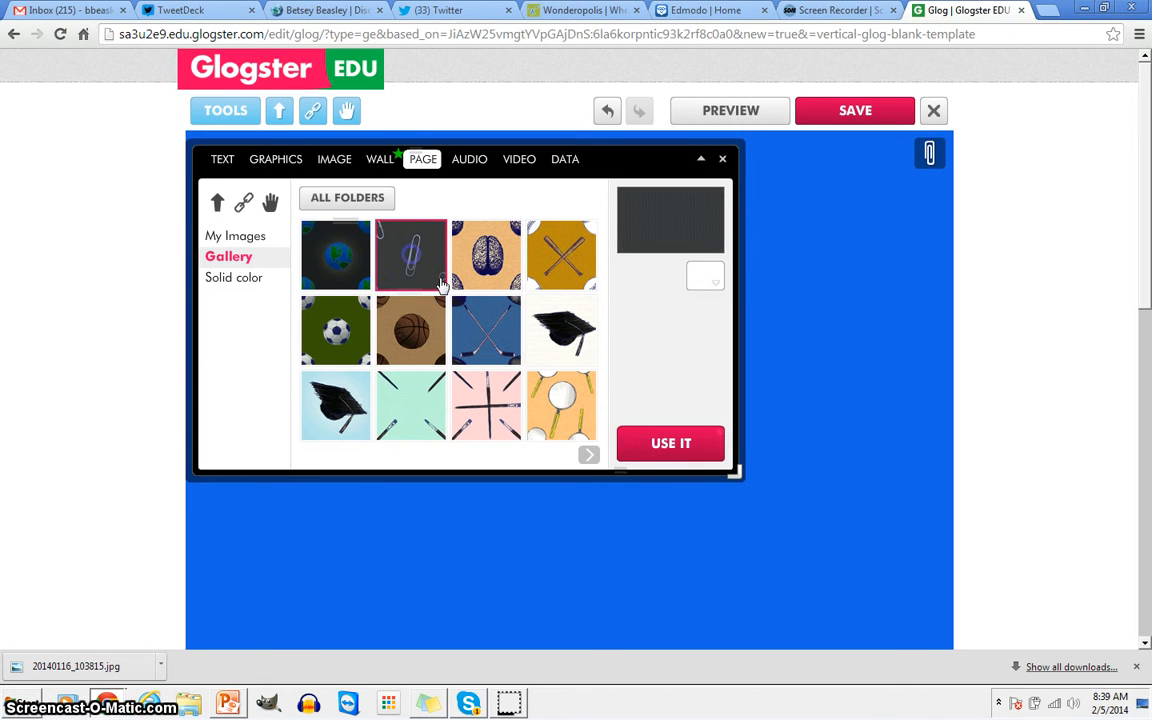
pyautogui.click(671, 442)
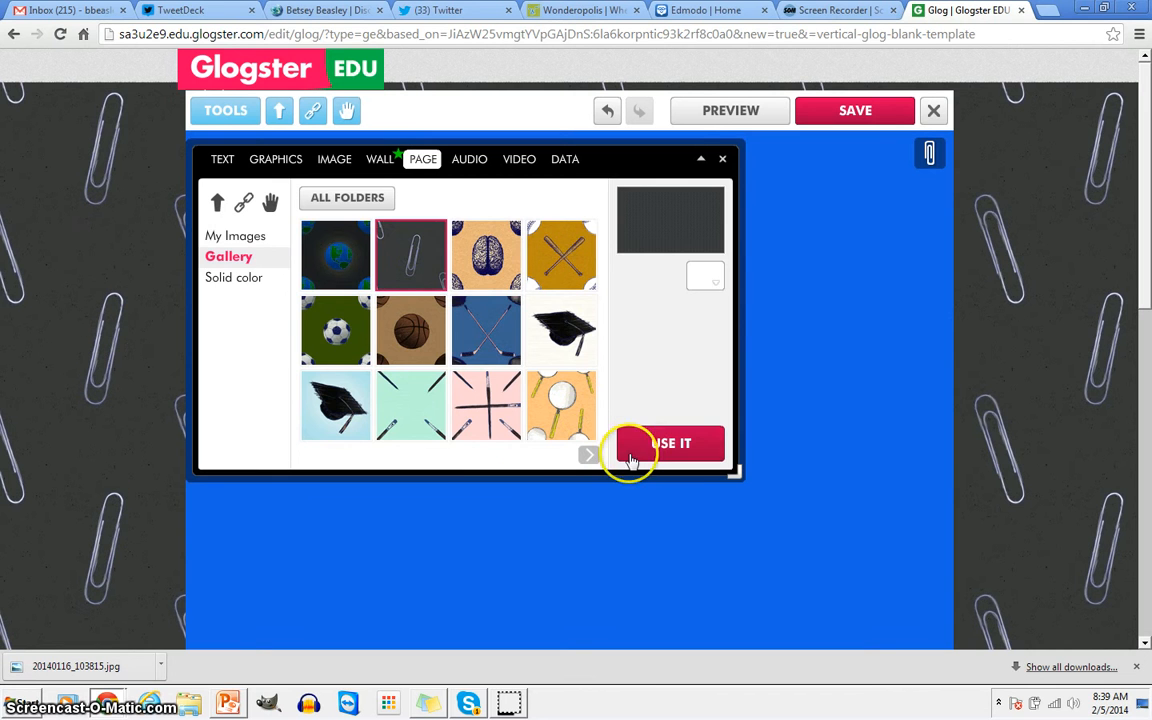
pyautogui.click(588, 454)
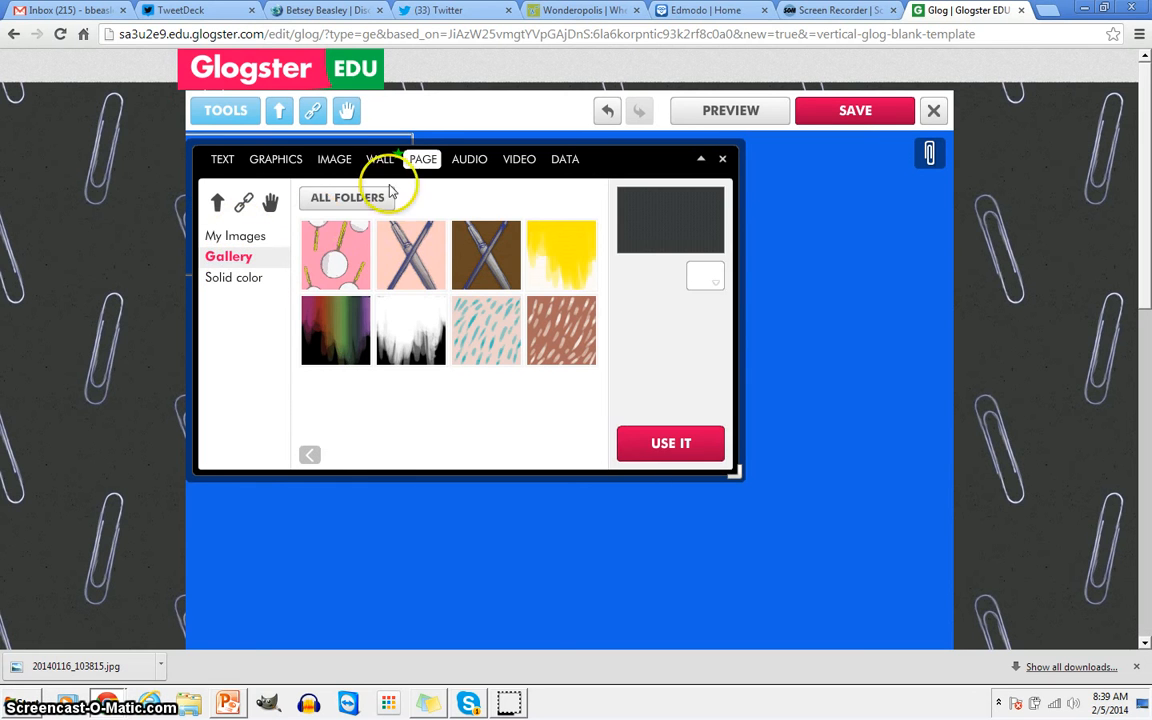
# Select the uploaded photo of the child at the computer in My Images and open the frame choices for it.
pyautogui.click(340, 160)
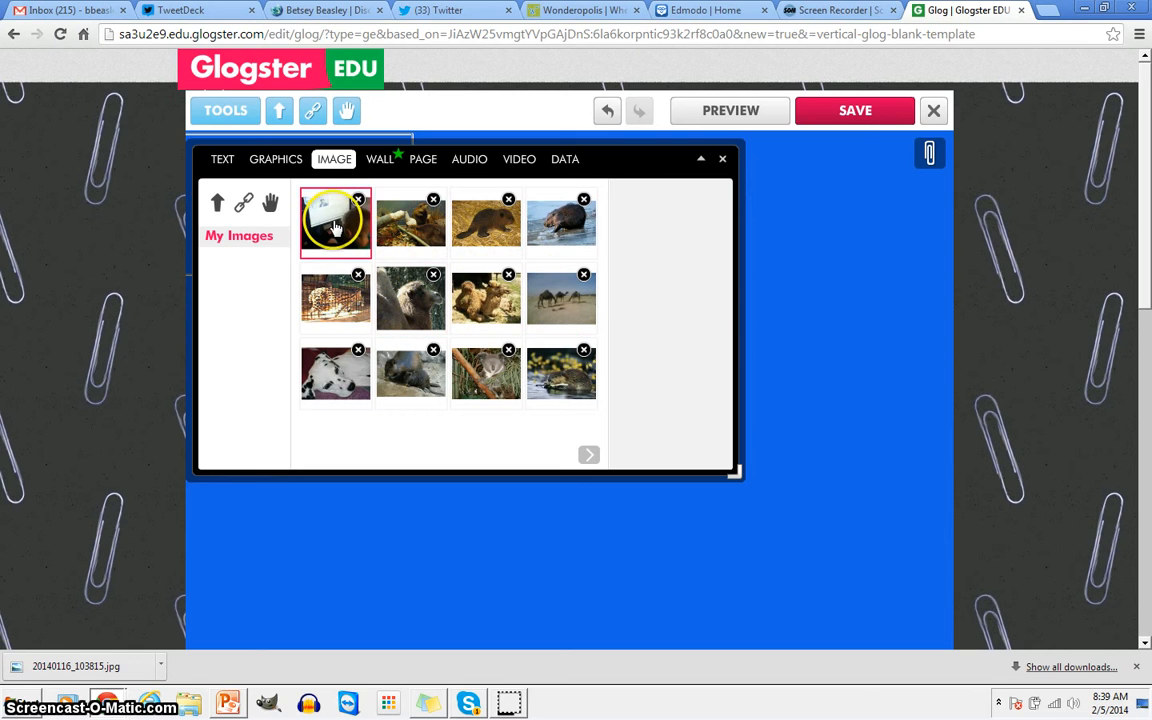
pyautogui.click(335, 229)
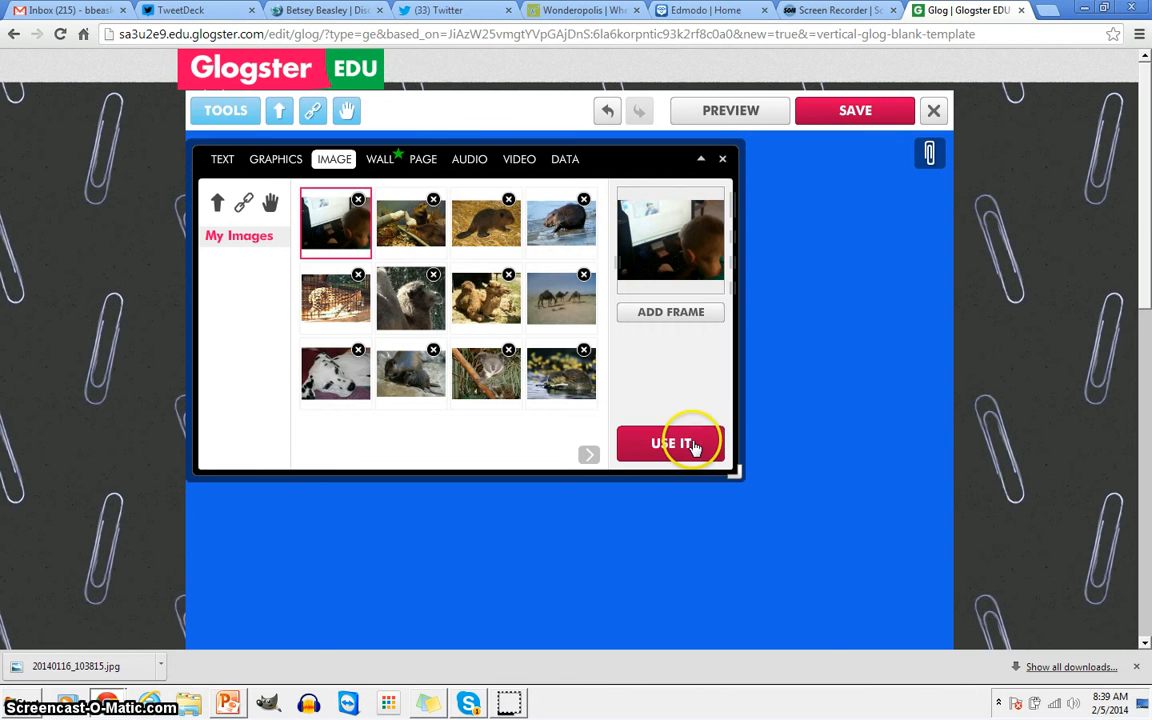
pyautogui.click(673, 312)
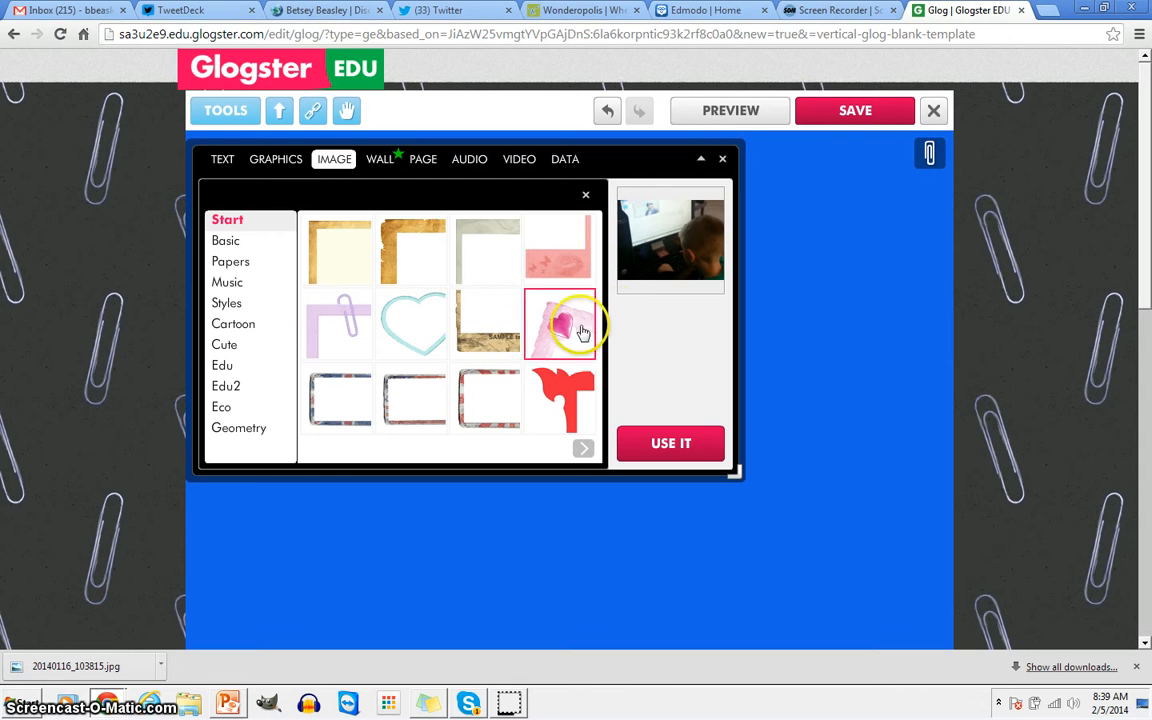
# Try the beige stamp-edged frame from Cartoon and the television frame from Edu2 on the photo.
pyautogui.click(238, 264)
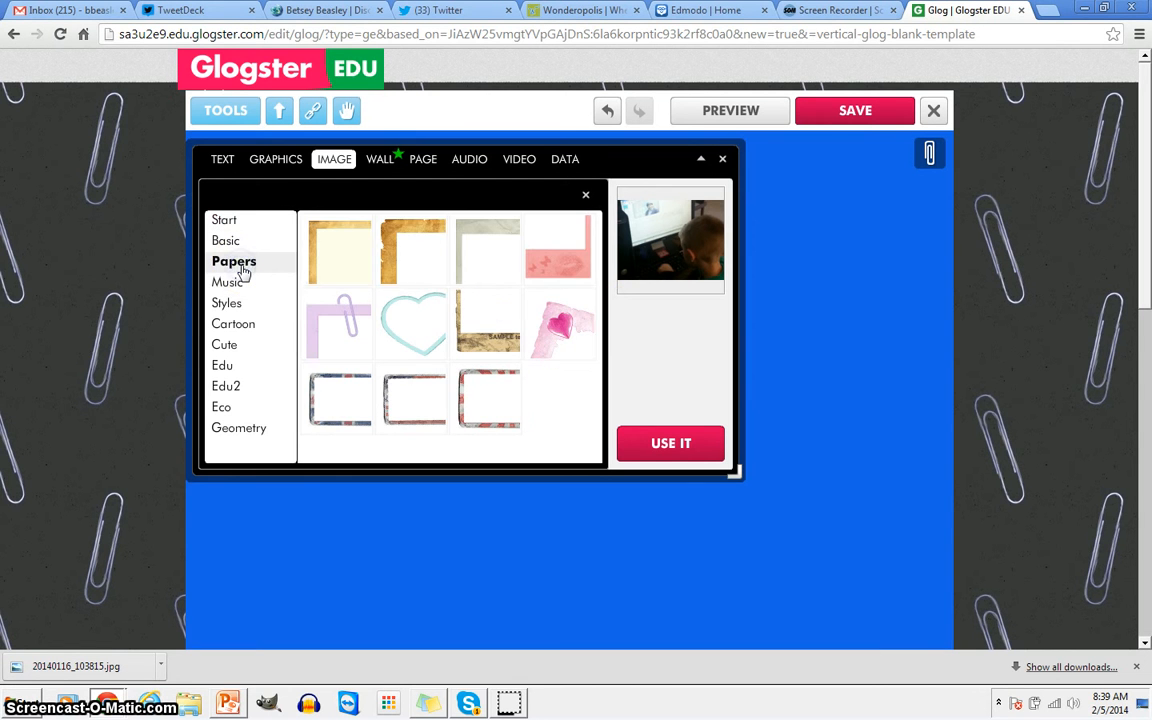
pyautogui.click(240, 284)
pyautogui.click(239, 301)
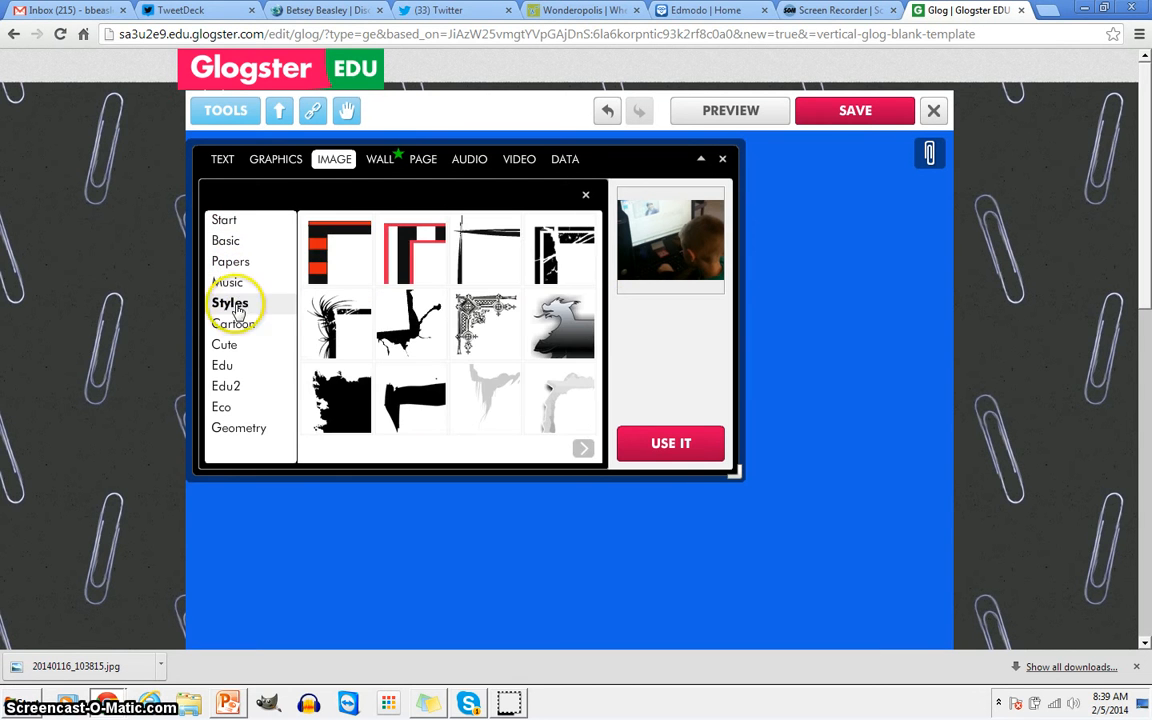
pyautogui.click(238, 324)
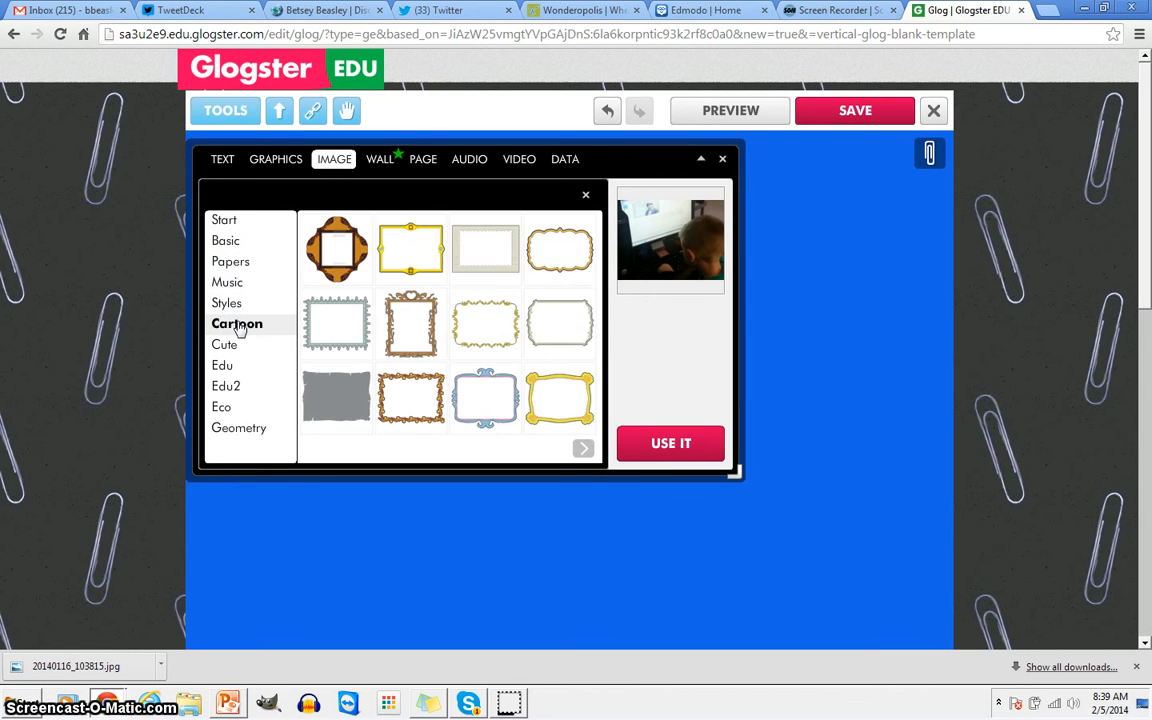
pyautogui.click(481, 257)
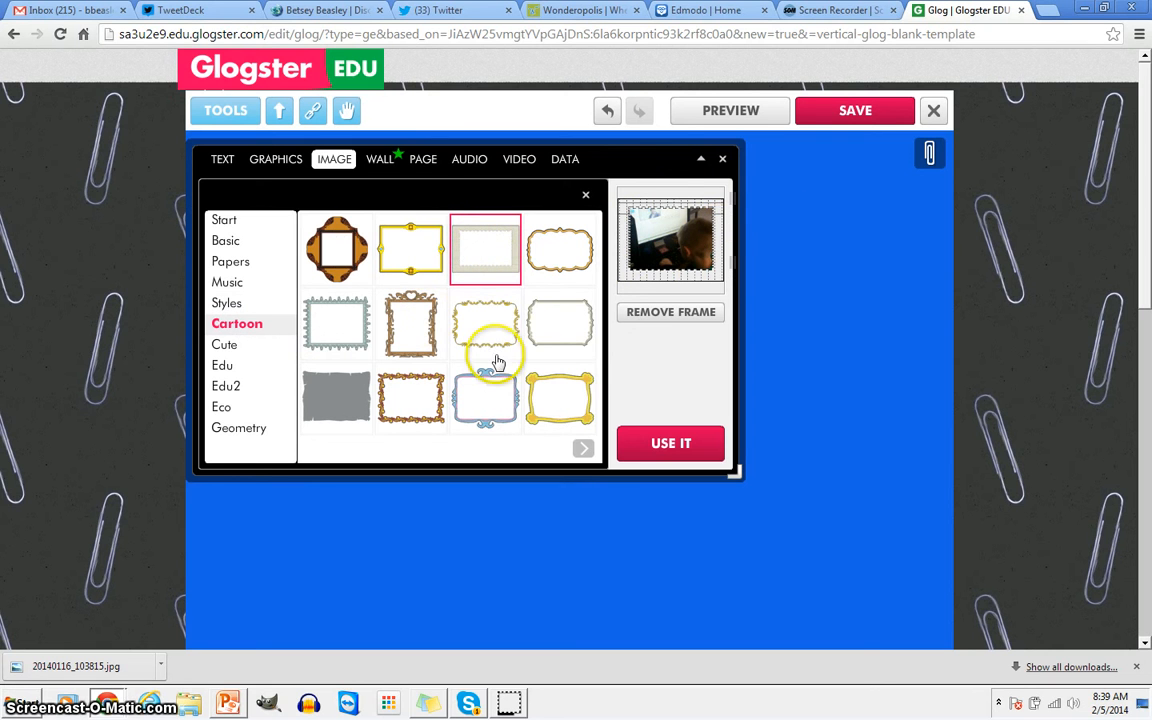
pyautogui.click(246, 389)
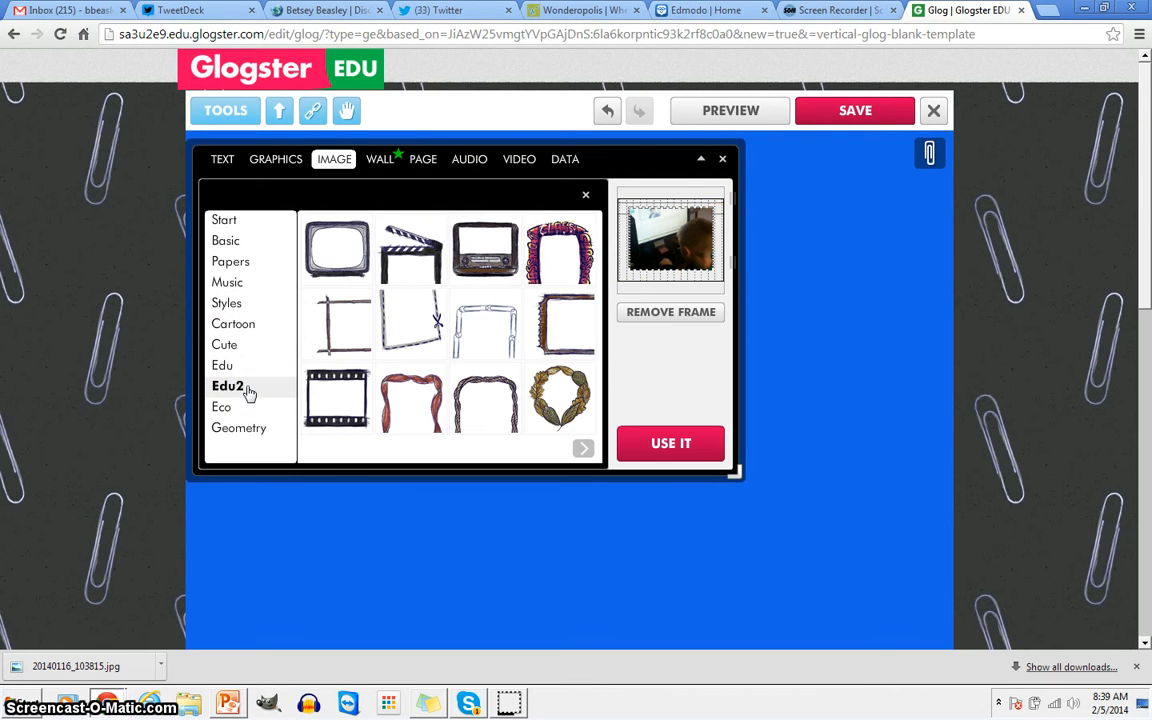
pyautogui.click(343, 262)
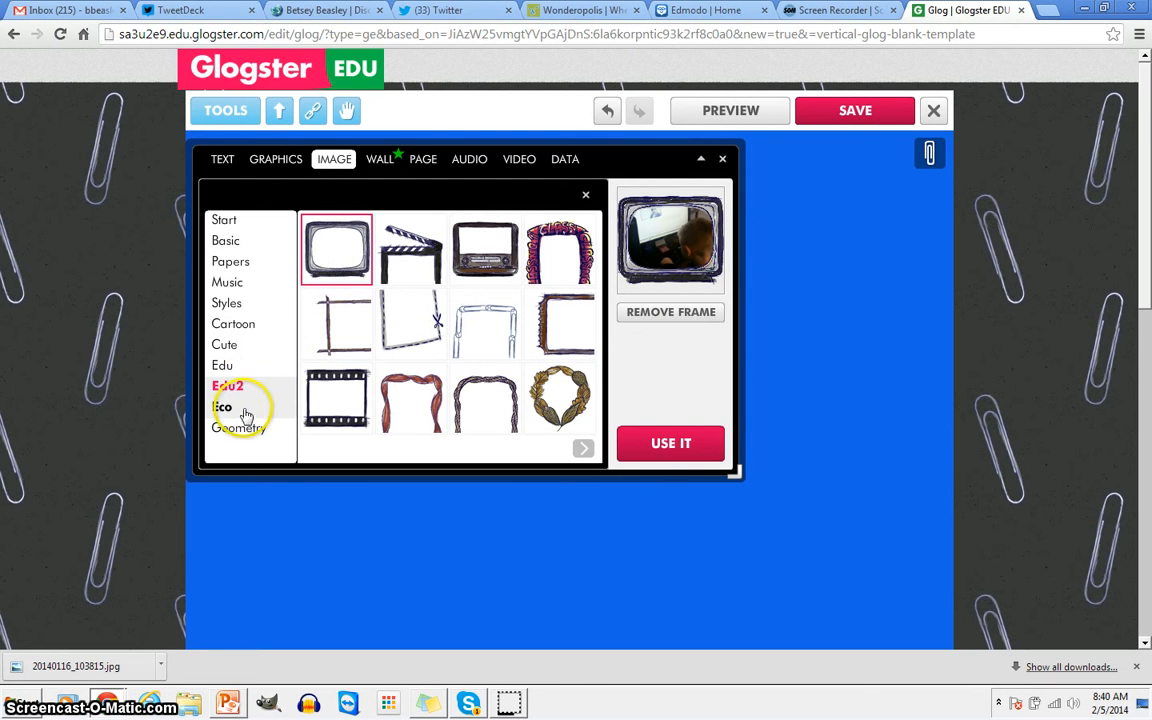
# Give the photo the yellow frame with green dots from the Cute frames and insert it into the glog.
pyautogui.click(228, 344)
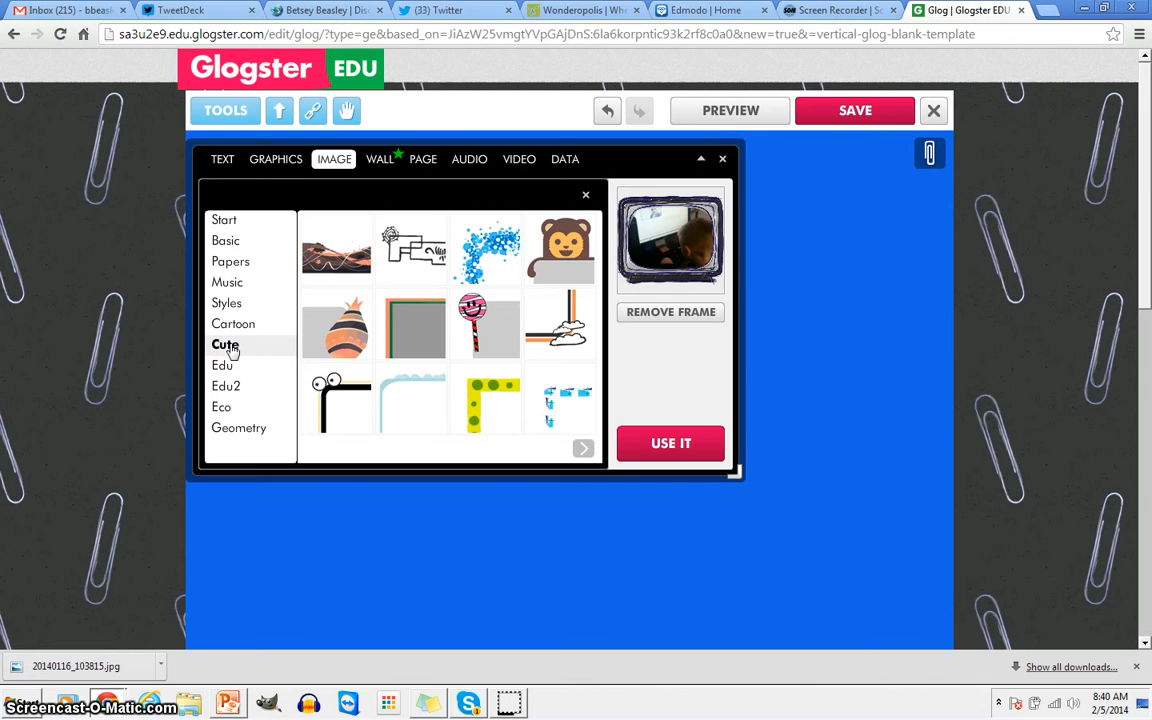
pyautogui.click(493, 409)
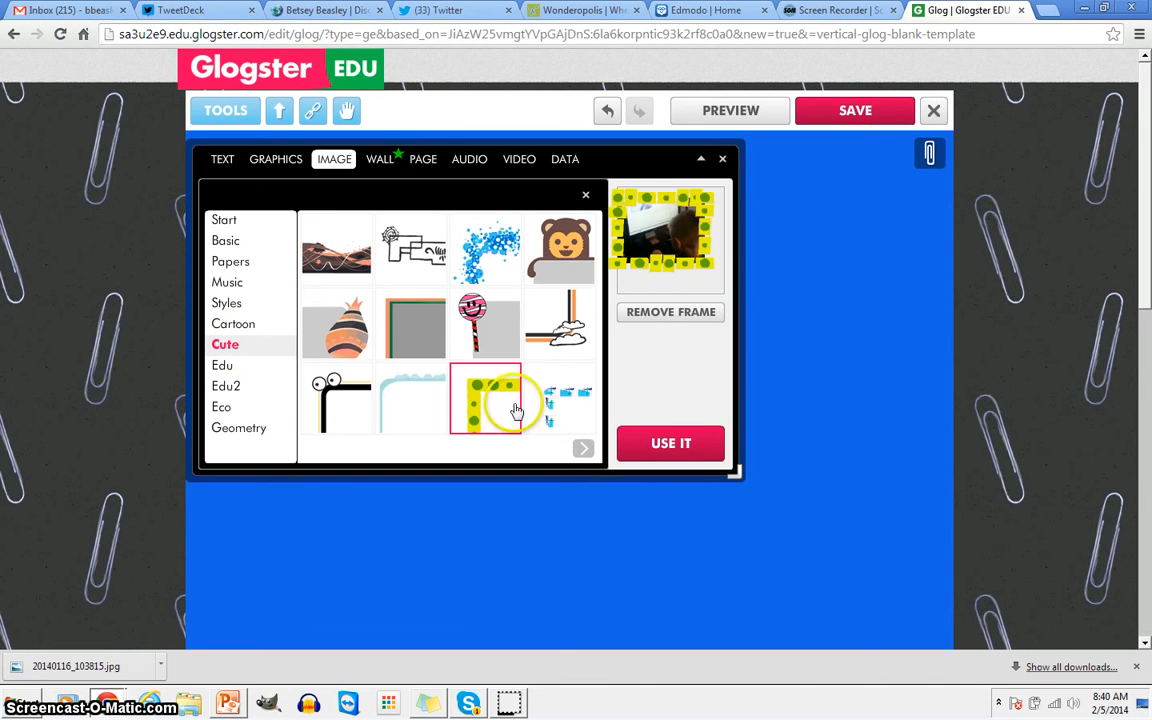
pyautogui.click(672, 446)
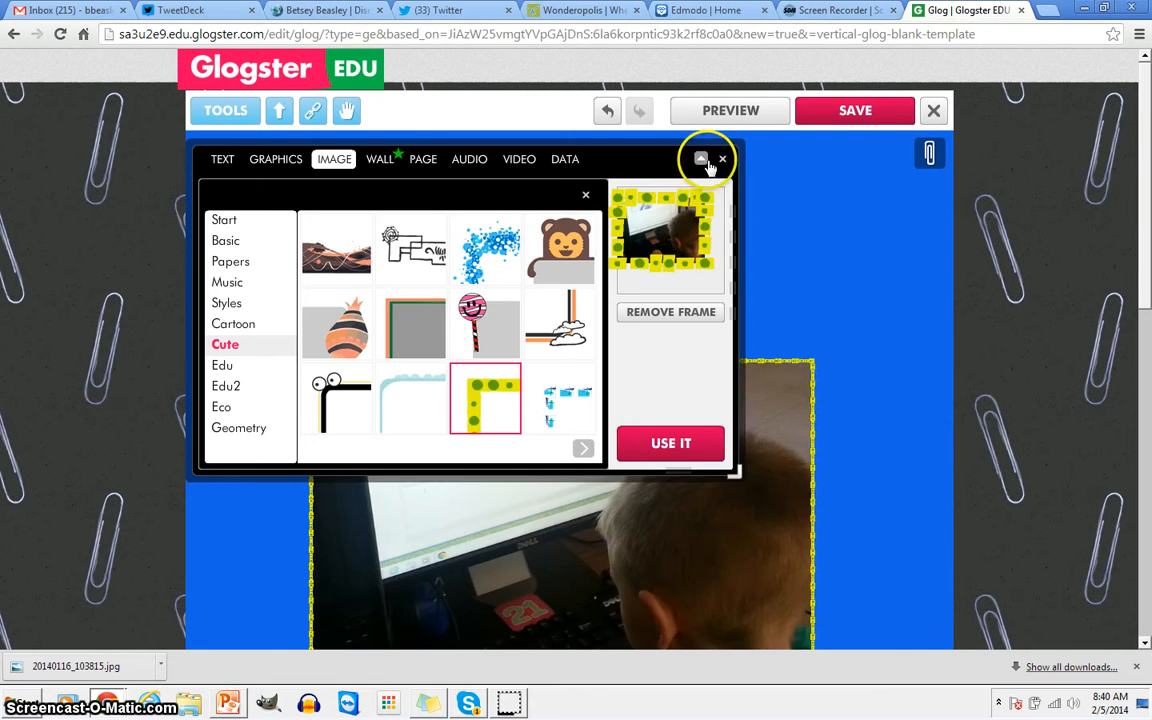
pyautogui.click(705, 162)
# Shrink the framed photo, move it to the right of the text bubble and tilt it slightly clockwise.
pyautogui.moveTo(732, 556); pyautogui.dragTo(757, 428)
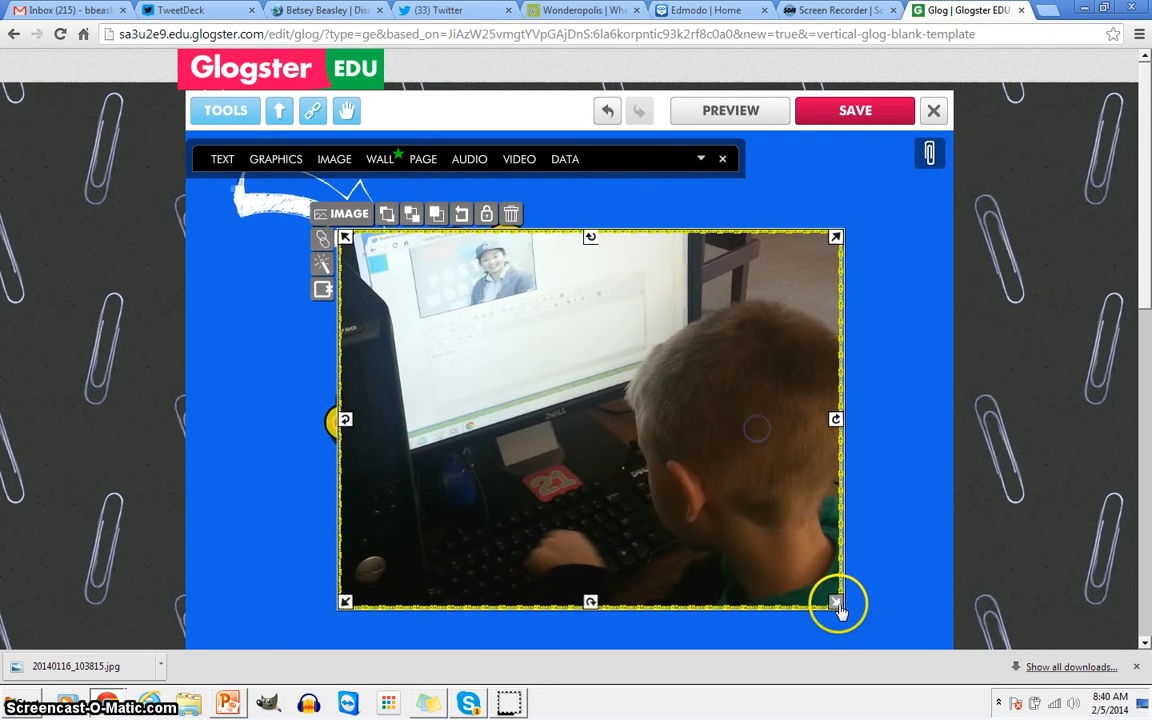
pyautogui.moveTo(838, 608); pyautogui.dragTo(540, 391)
pyautogui.moveTo(463, 319); pyautogui.dragTo(784, 447)
pyautogui.moveTo(836, 494); pyautogui.dragTo(827, 490)
pyautogui.moveTo(818, 420); pyautogui.dragTo(848, 321)
pyautogui.click(740, 596)
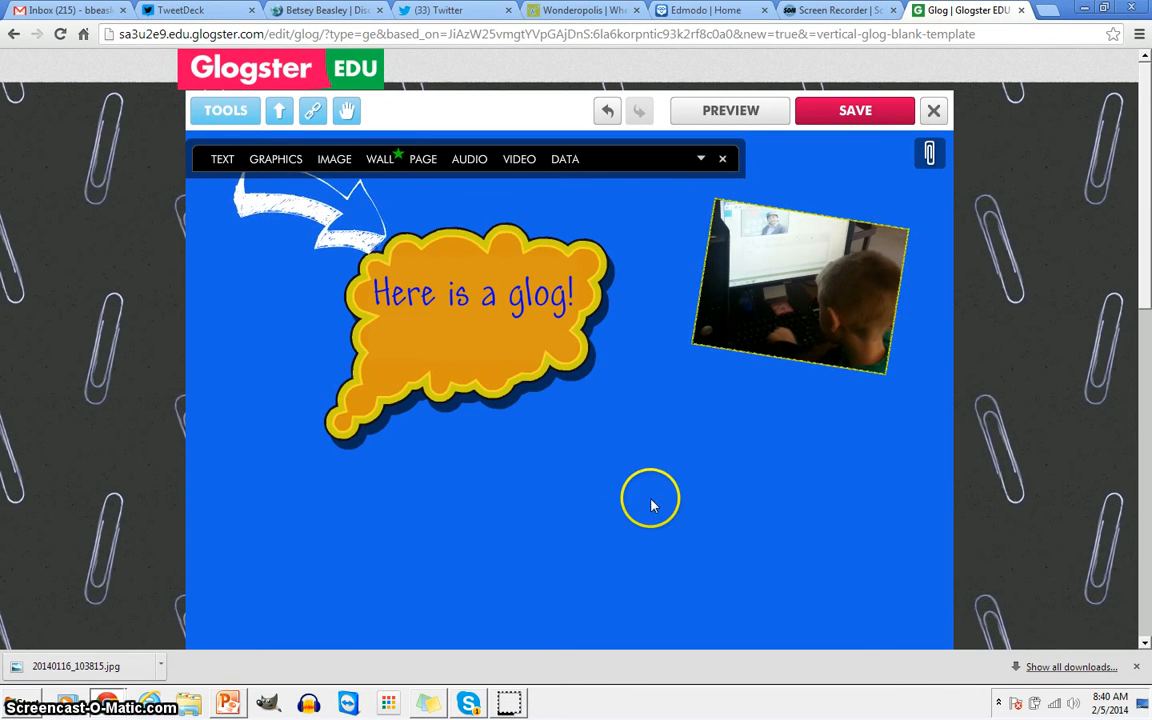
# Insert the plain Abc text object from the Start text styles into the glog.
pyautogui.click(222, 159)
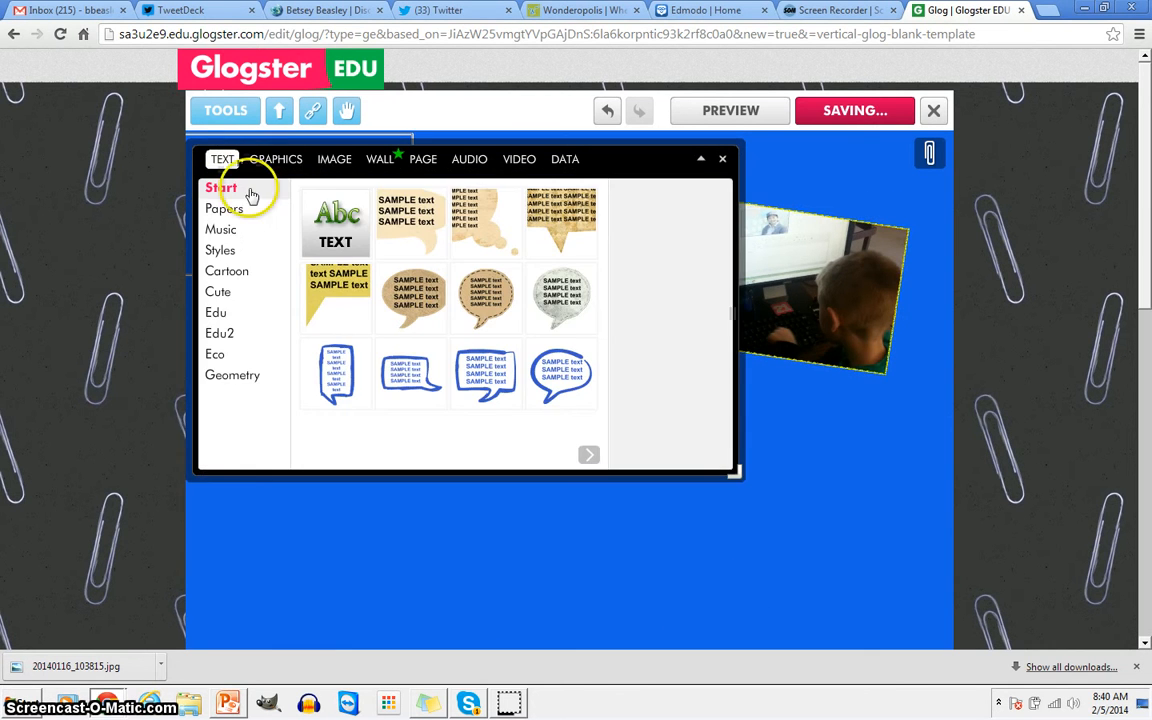
pyautogui.click(330, 215)
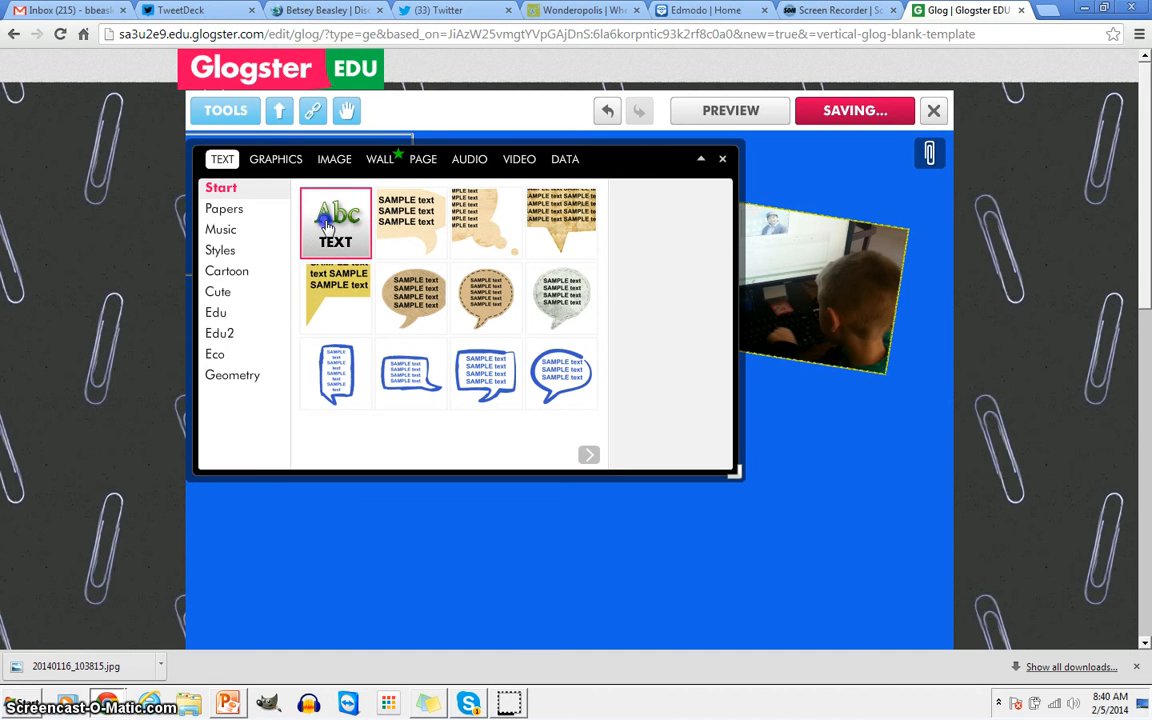
pyautogui.click(650, 235)
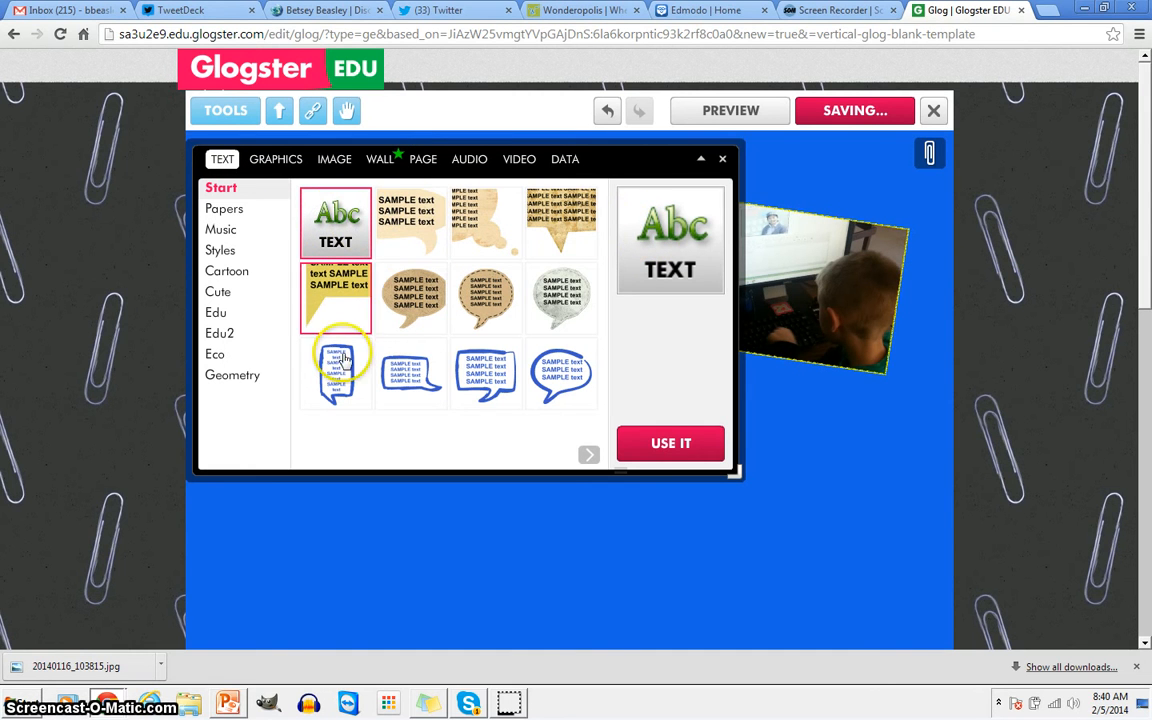
pyautogui.click(356, 240)
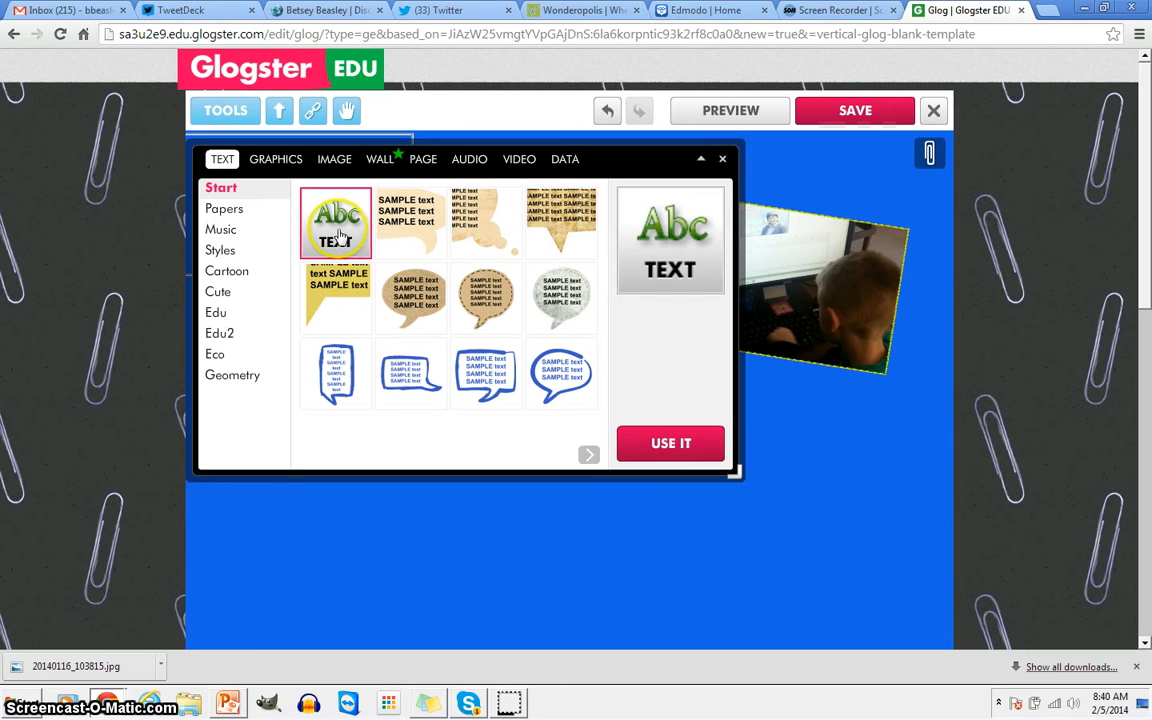
pyautogui.click(667, 283)
pyautogui.click(680, 443)
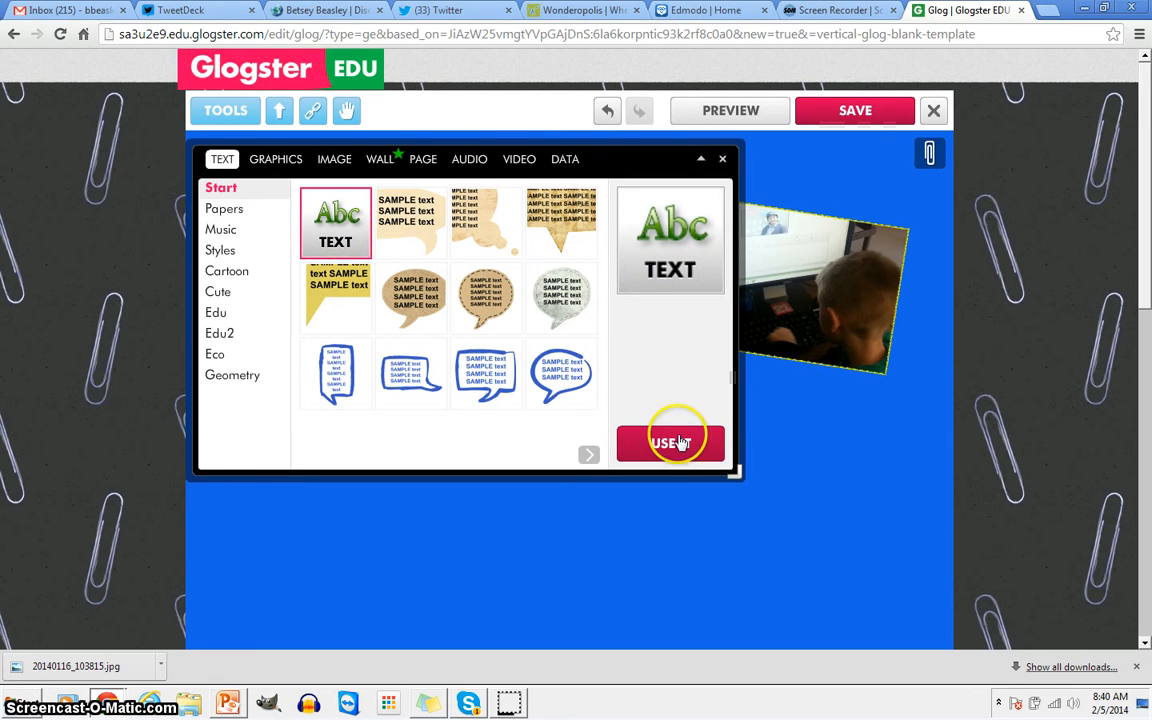
# Place the new text object directly beneath the framed photo and tilt it clockwise to match the photo's angle.
pyautogui.click(701, 160)
pyautogui.click(563, 555)
pyautogui.moveTo(545, 540); pyautogui.dragTo(772, 415)
pyautogui.moveTo(859, 412); pyautogui.dragTo(808, 403)
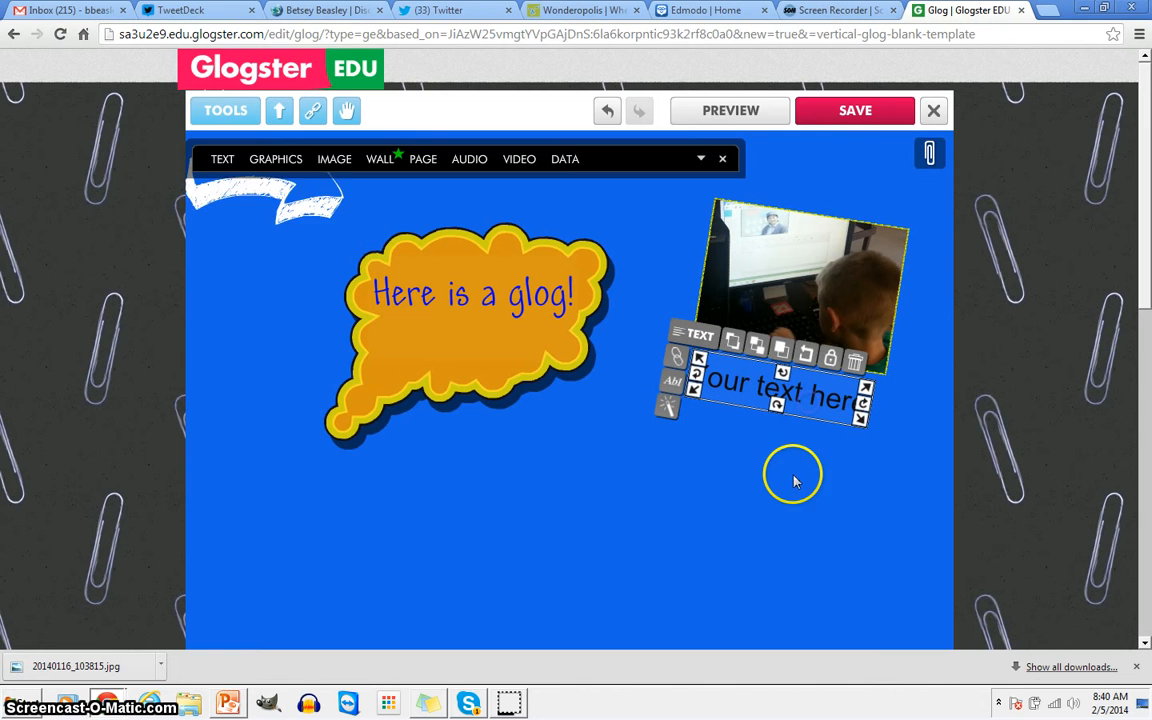
# Replace the placeholder text below the photo with the caption "Students working on Glogster".
pyautogui.click(671, 385)
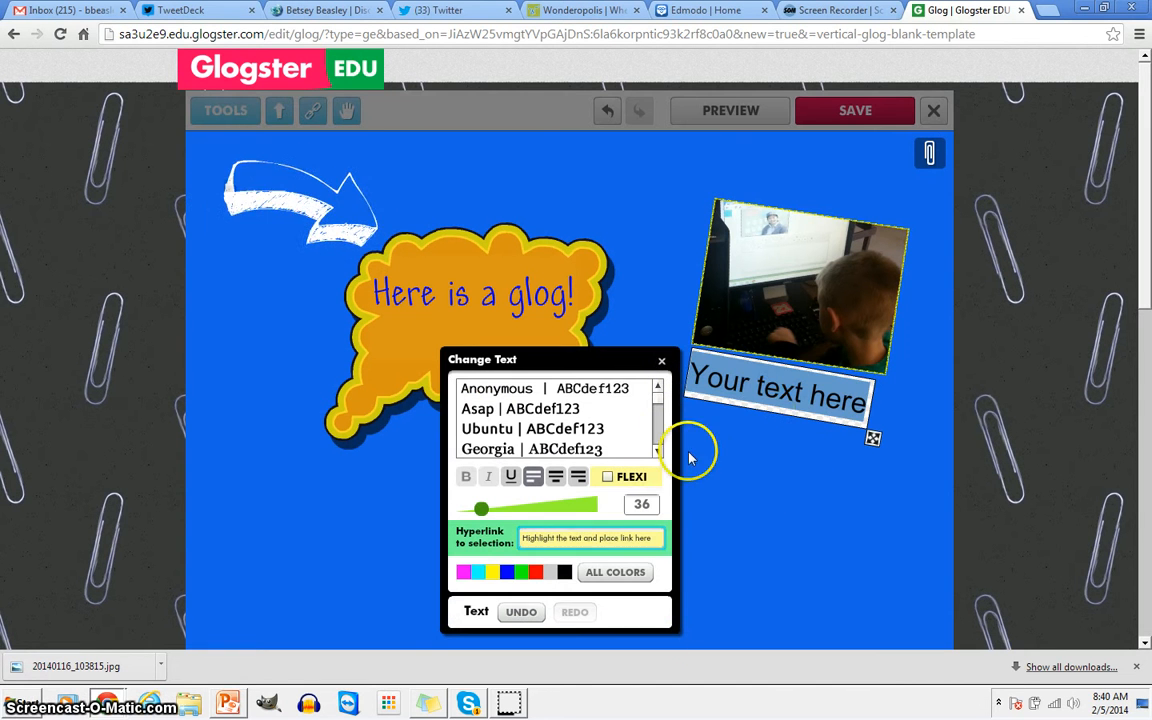
pyautogui.click(776, 398)
pyautogui.write('Stud')
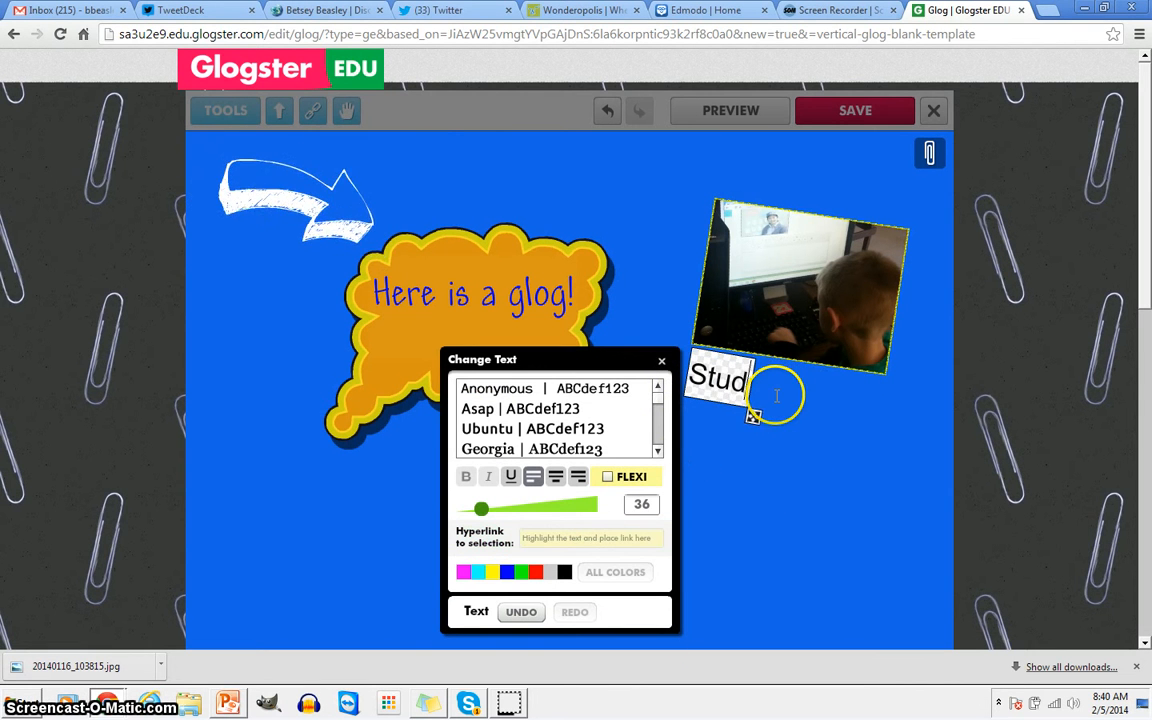
pyautogui.write('ents working on ')
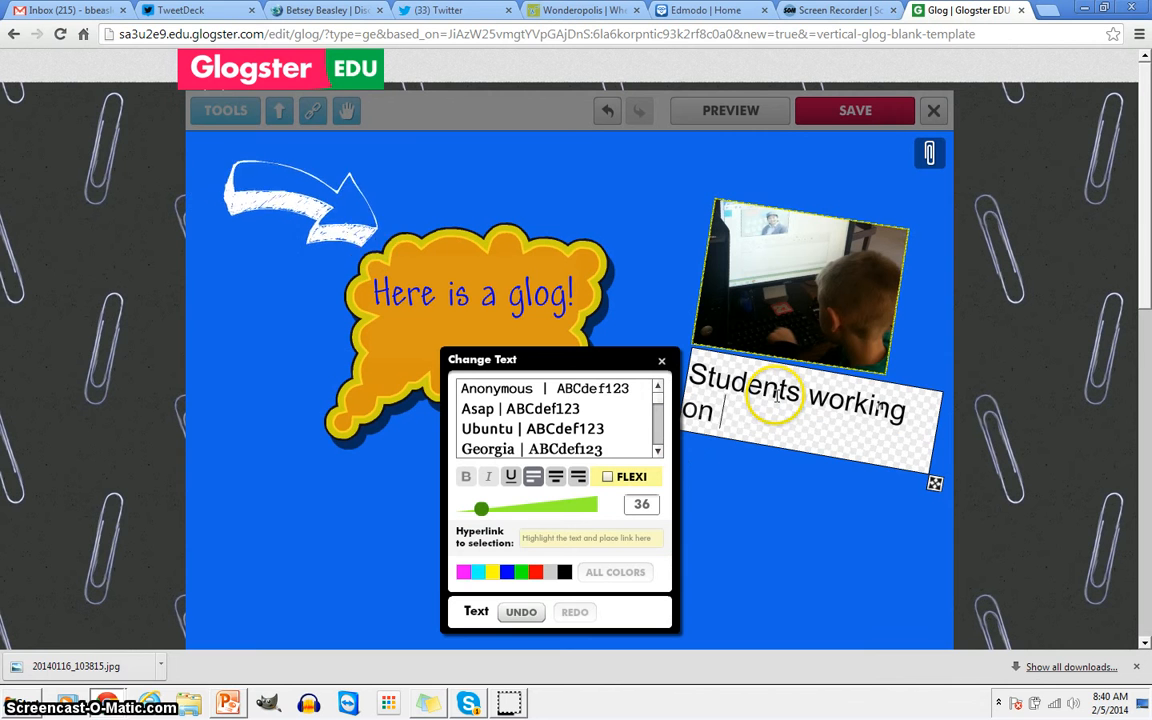
pyautogui.write('Glogster')
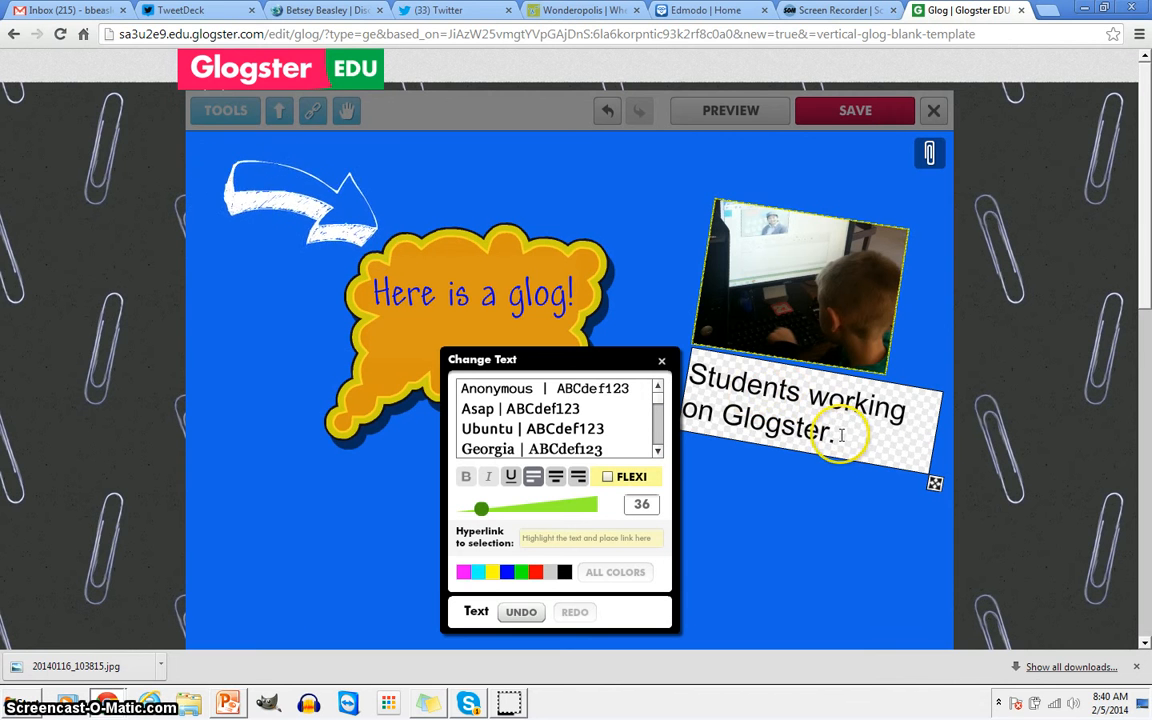
# Center the whole caption, reduce its size to 29 and color it yellow.
pyautogui.moveTo(840, 438); pyautogui.dragTo(688, 378)
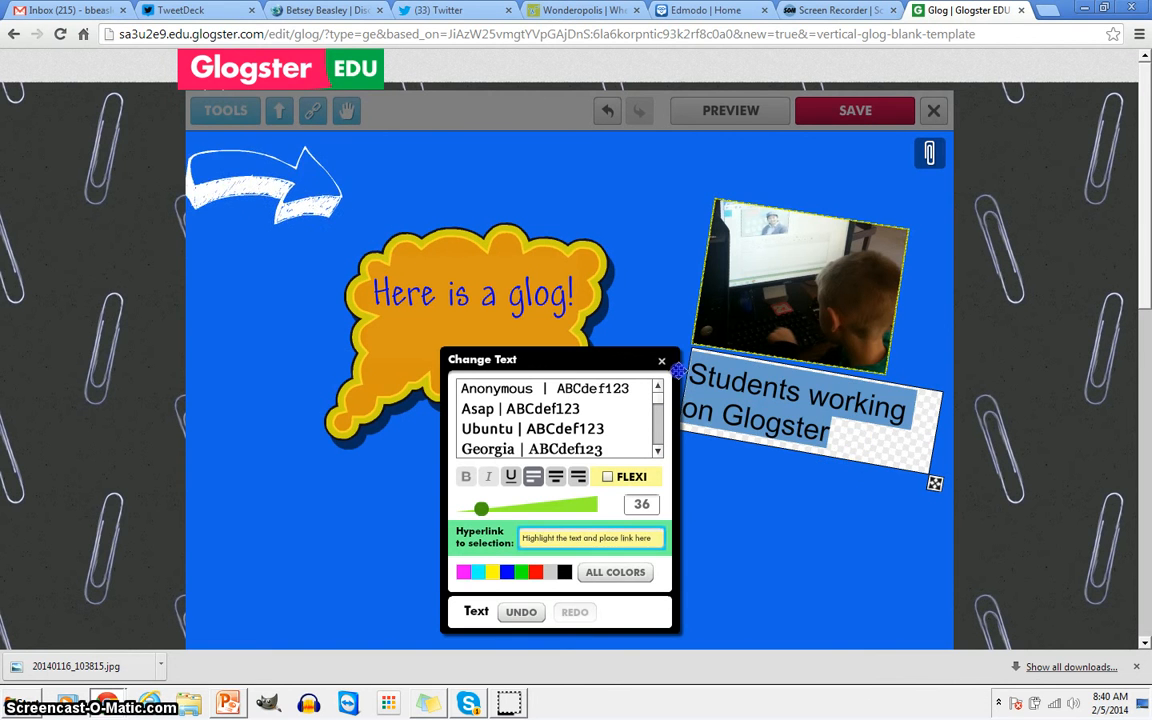
pyautogui.click(563, 479)
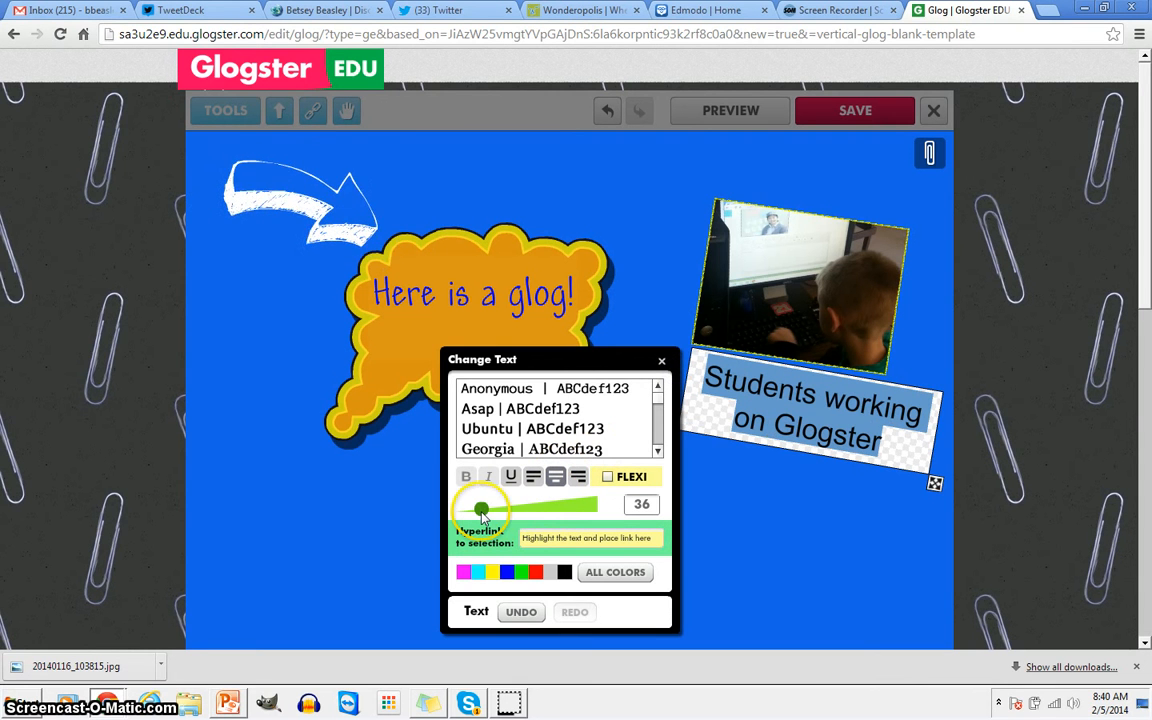
pyautogui.moveTo(477, 514); pyautogui.dragTo(478, 514)
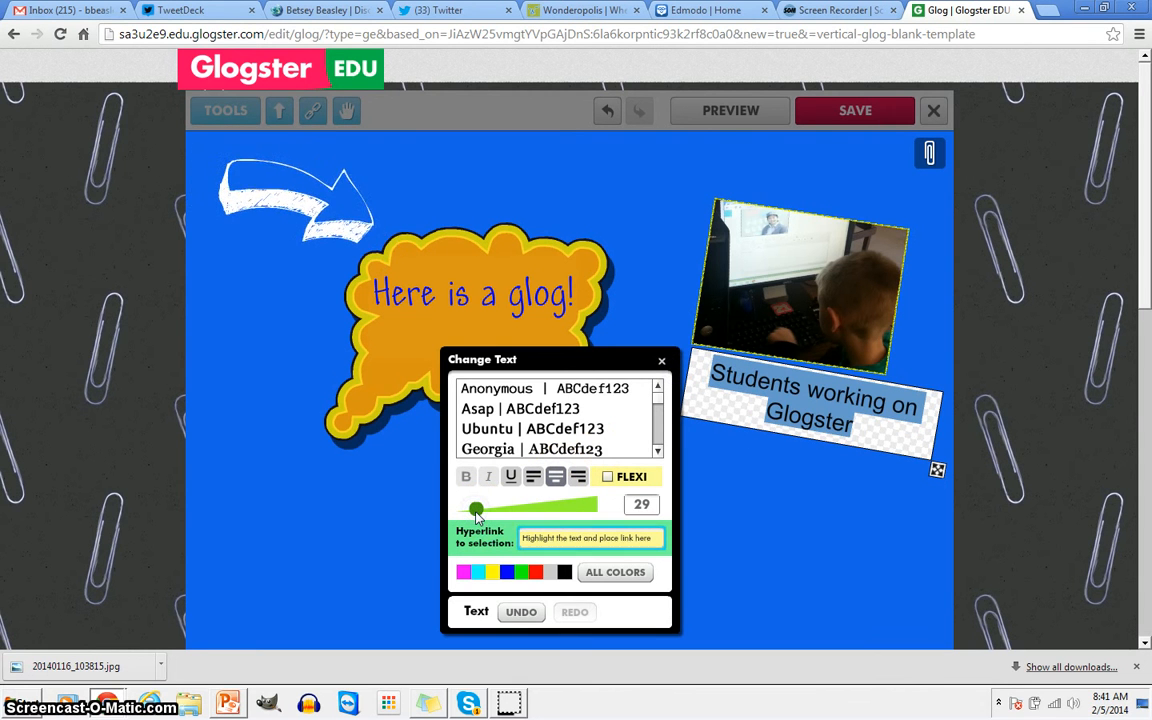
pyautogui.click(492, 574)
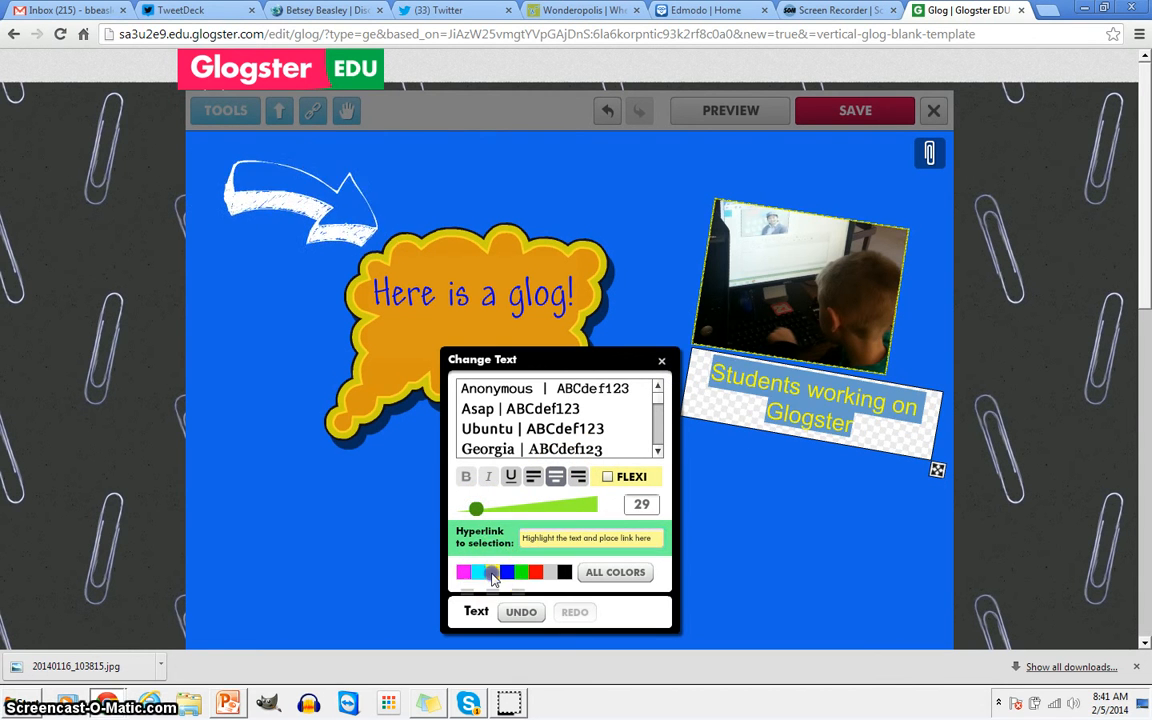
# Set the caption's font to Halcyon and center the caption under the tilted photo.
pyautogui.scroll(-5, 600, 418)
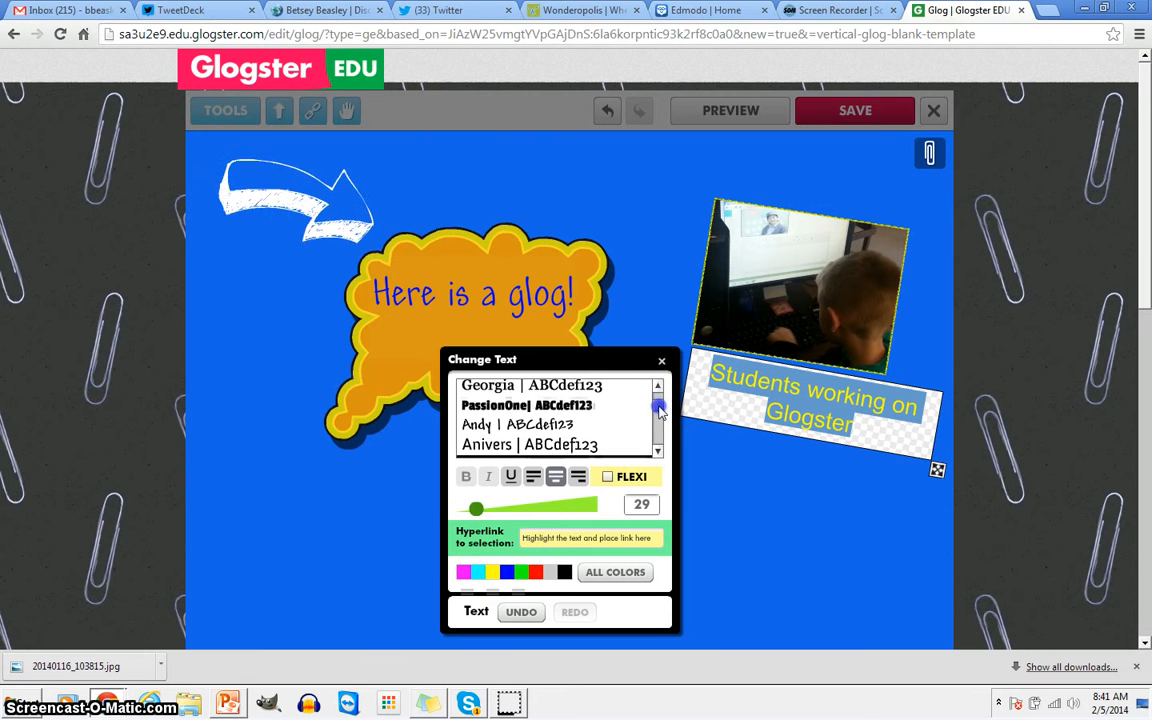
pyautogui.scroll(-5, 658, 418)
pyautogui.click(590, 411)
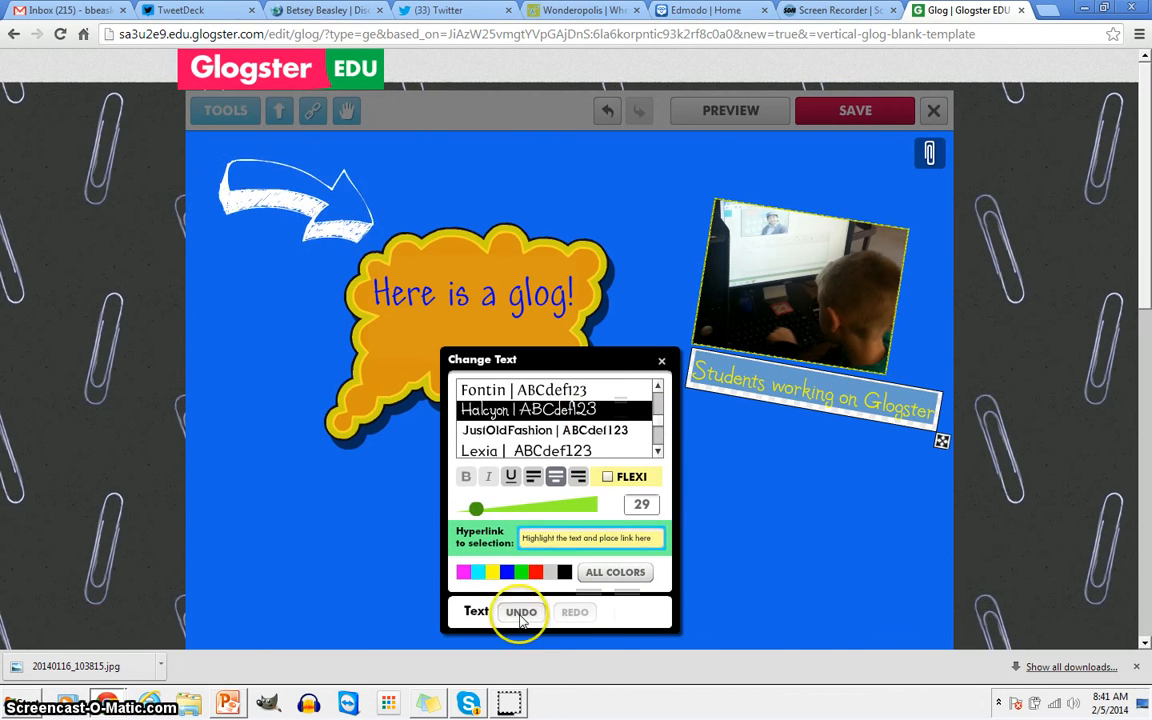
pyautogui.click(661, 360)
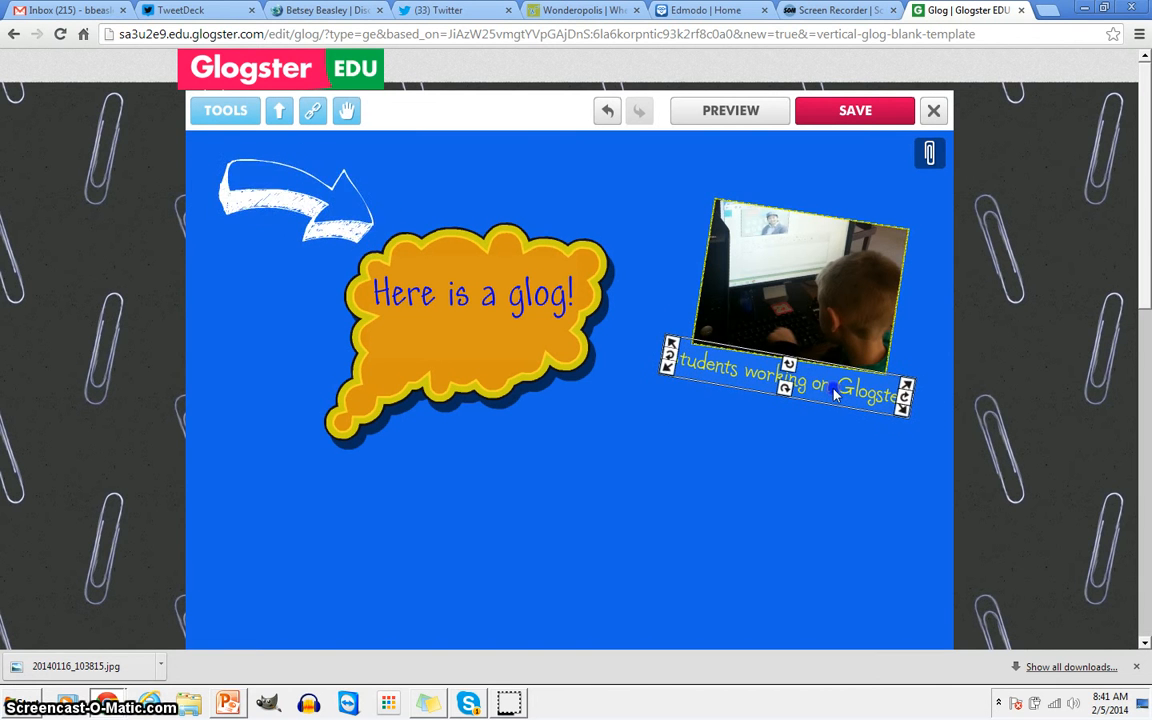
pyautogui.click(731, 578)
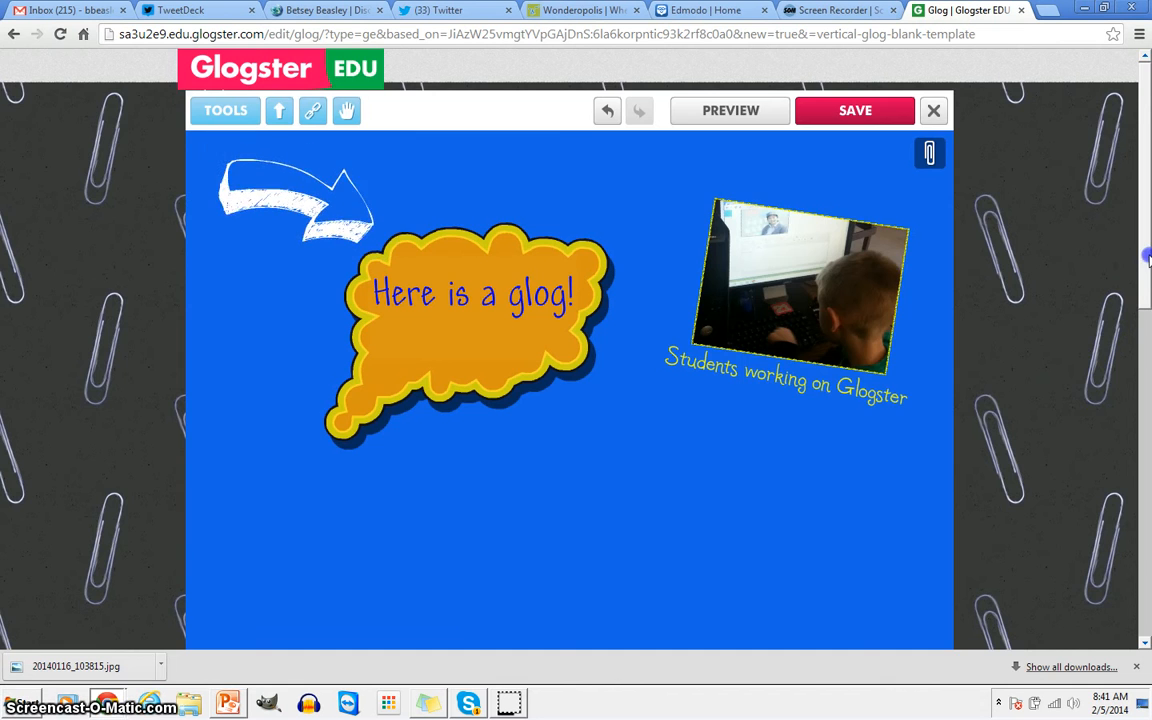
# Look over the full length of the glog page, including the empty area below the objects.
pyautogui.moveTo(1148, 258)
pyautogui.mouseDown()
pyautogui.moveTo(1147, 520)
pyautogui.moveTo(1148, 256)
pyautogui.mouseUp()
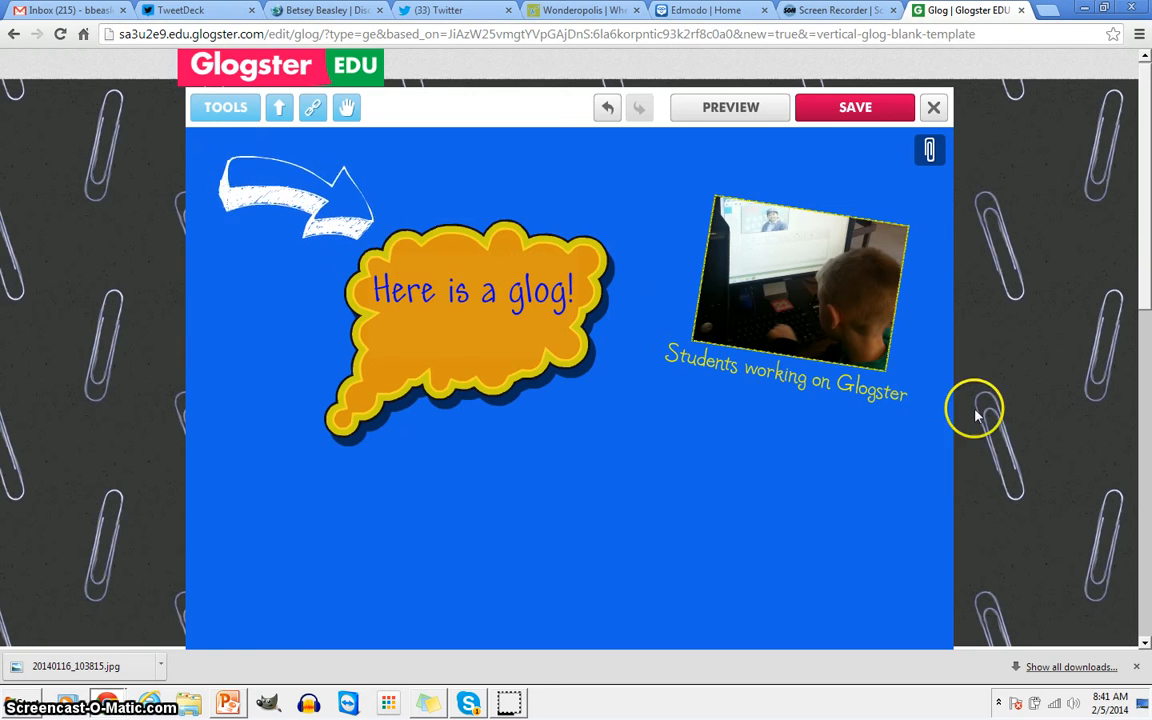
pyautogui.moveTo(1143, 230)
pyautogui.mouseDown()
pyautogui.moveTo(1146, 500)
pyautogui.moveTo(1140, 255)
pyautogui.mouseUp()
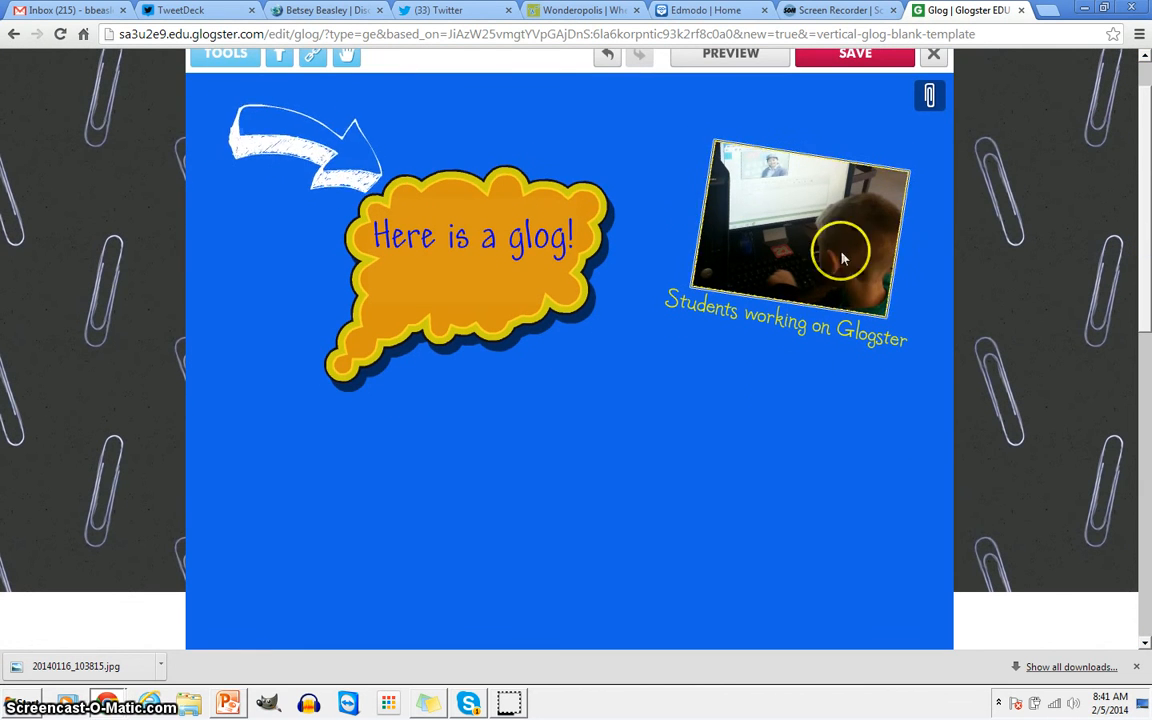
pyautogui.scroll(-5, 466, 463)
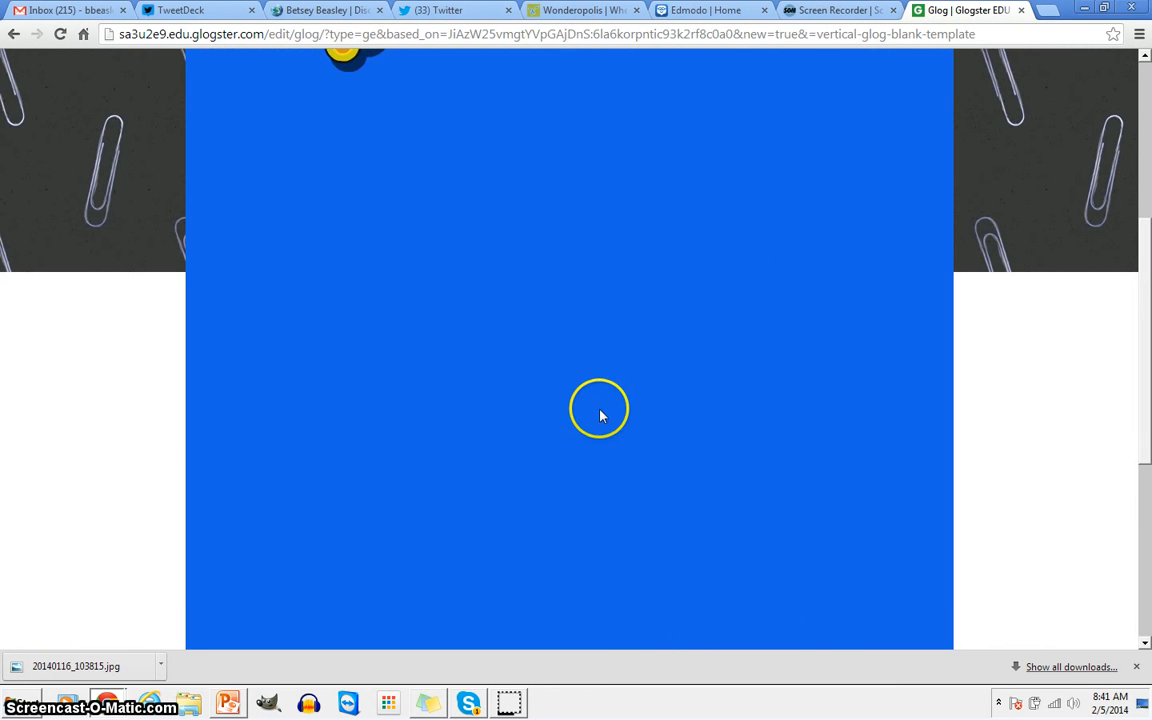
pyautogui.scroll(-4, 600, 415)
pyautogui.scroll(5, 666, 558)
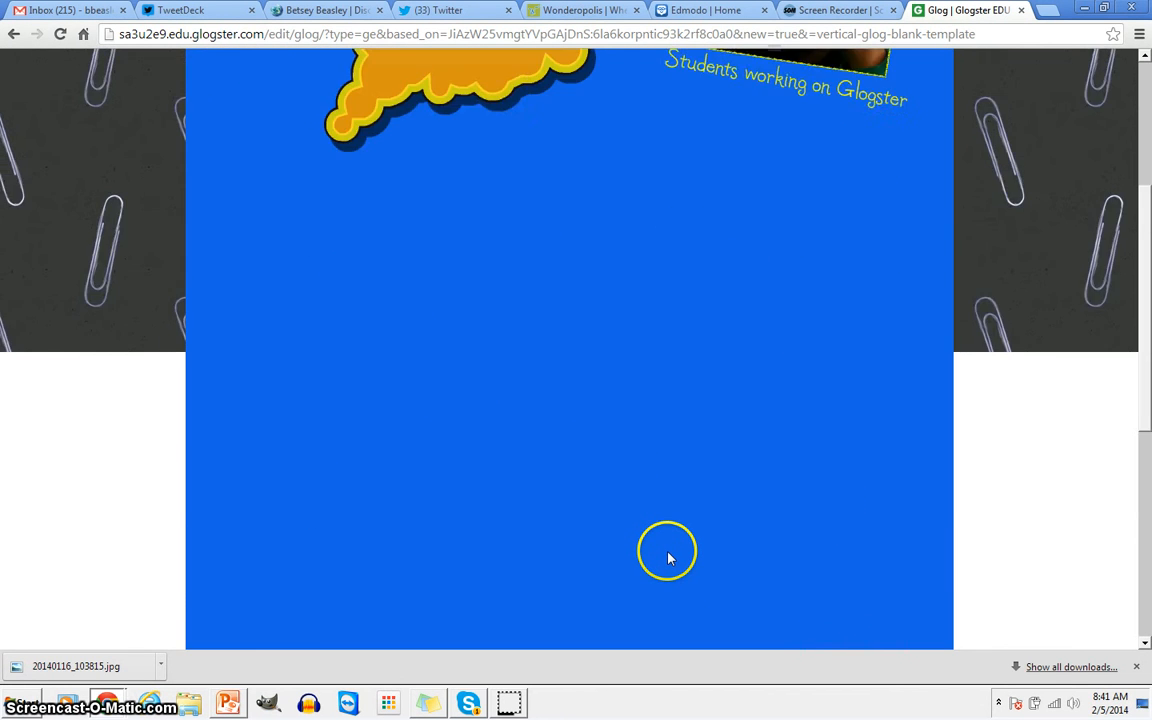
pyautogui.scroll(4, 667, 556)
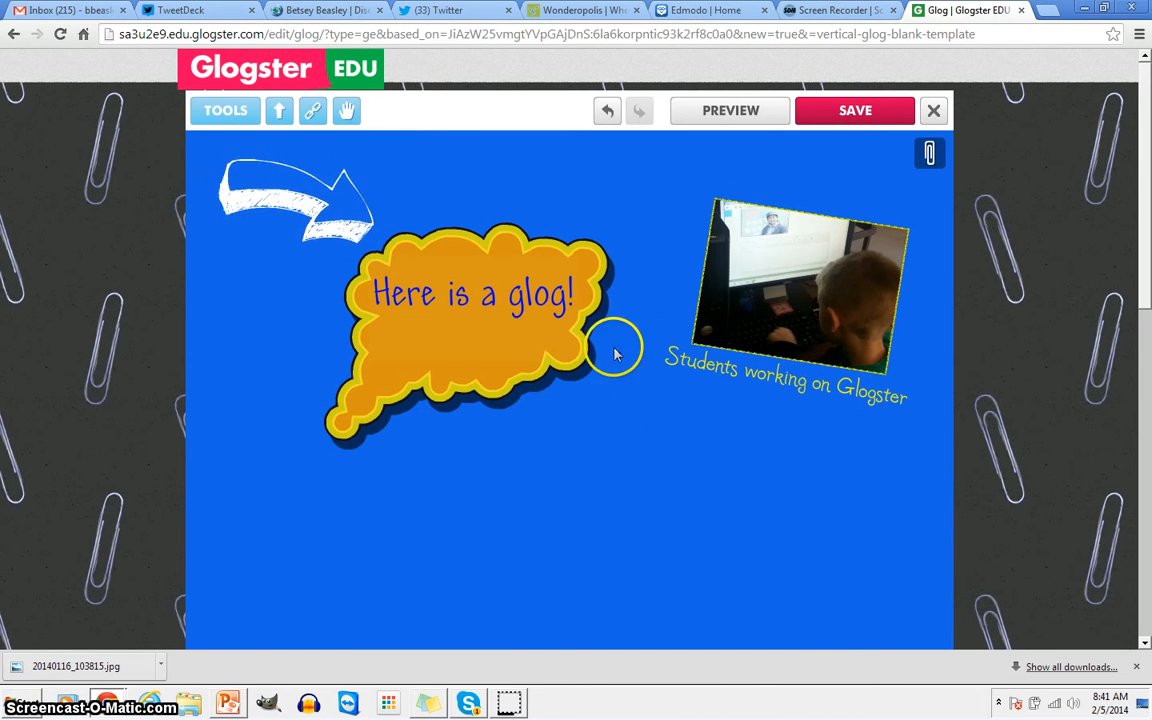
# Save the glog under the name "Glogster Tutorial".
pyautogui.click(864, 112)
pyautogui.click(494, 291)
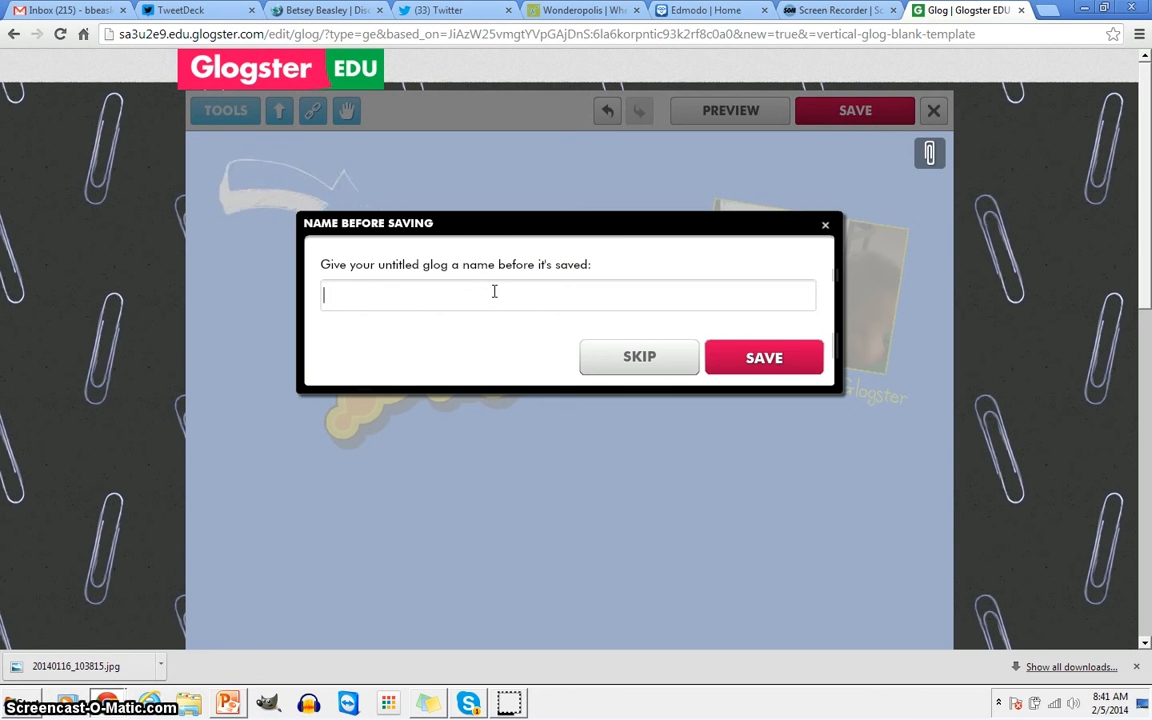
pyautogui.write('Gloget')
pyautogui.click(740, 360)
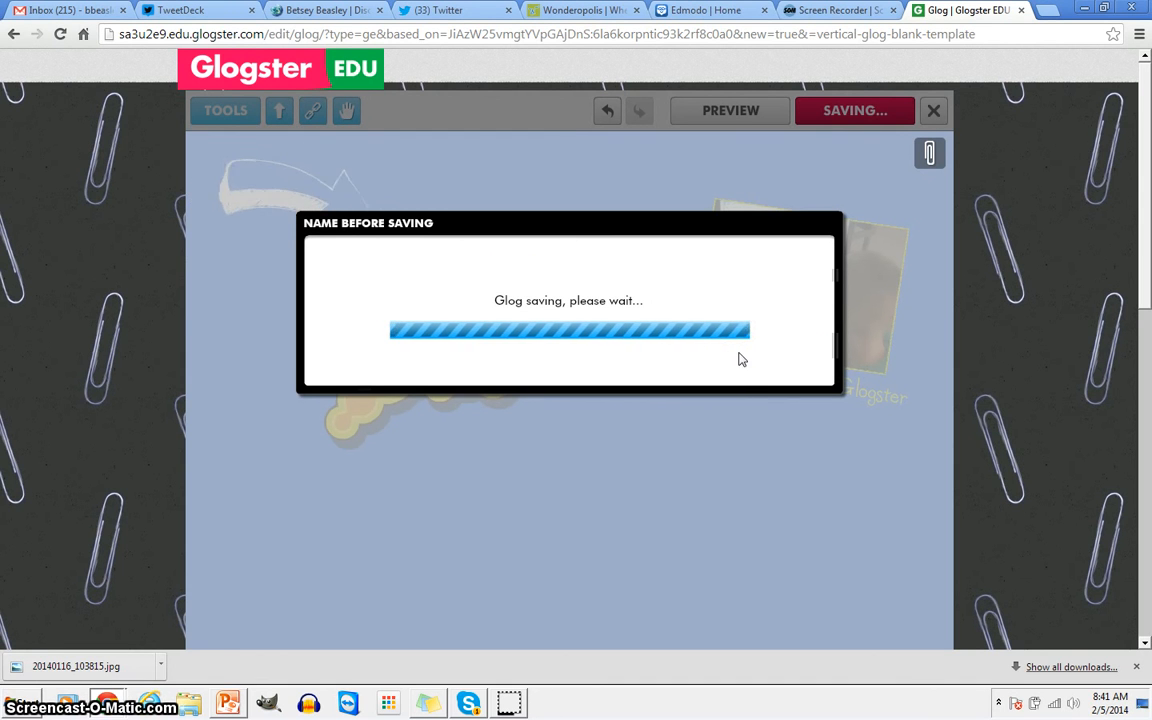
pyautogui.click(743, 345)
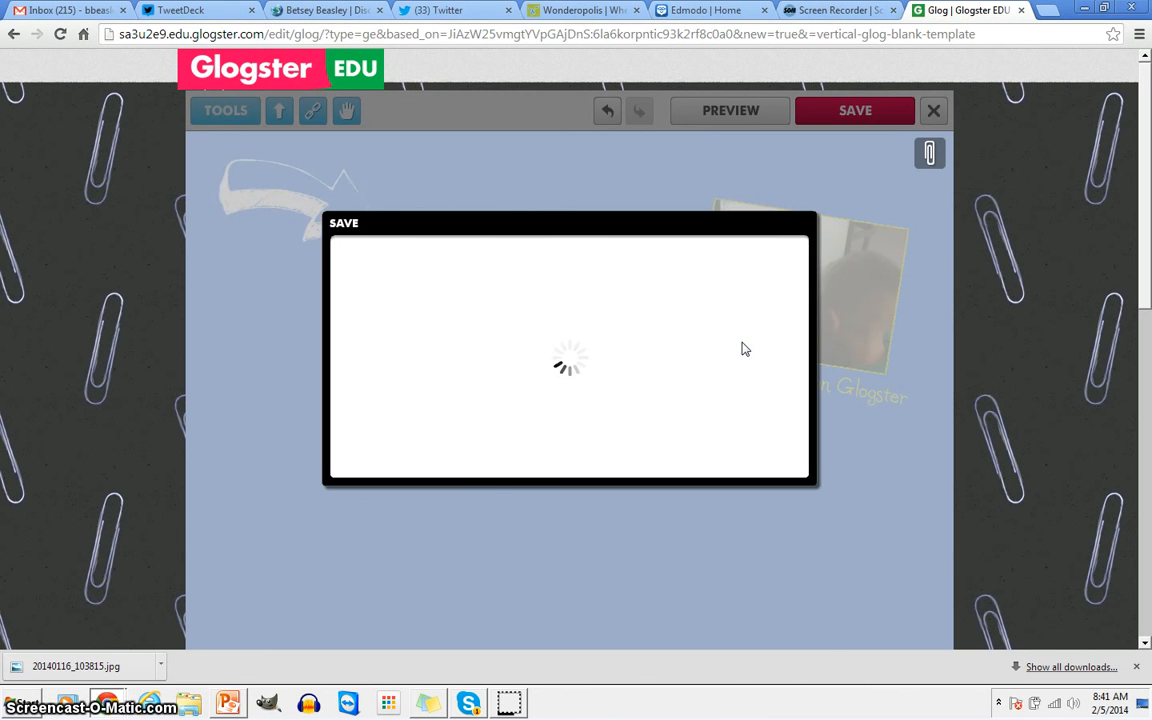
# Categorize the glog with discipline No category and grade 4, and add the tag "tutorial".
pyautogui.moveTo(654, 226); pyautogui.dragTo(646, 162)
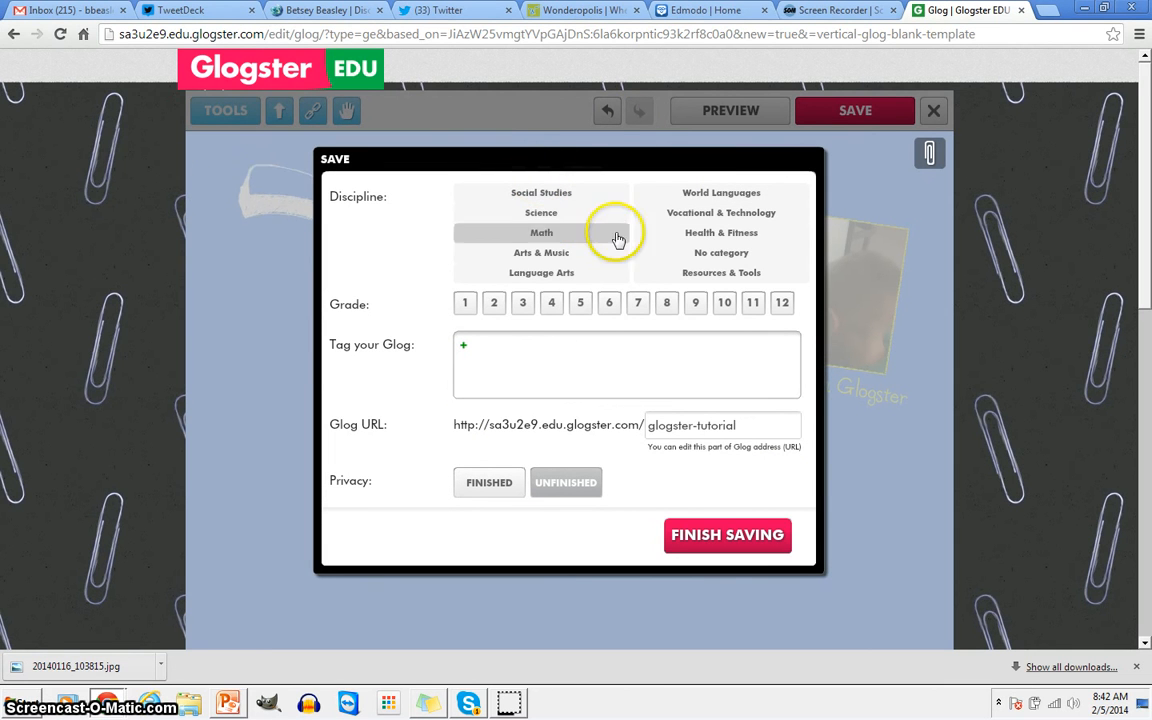
pyautogui.click(707, 257)
pyautogui.click(465, 301)
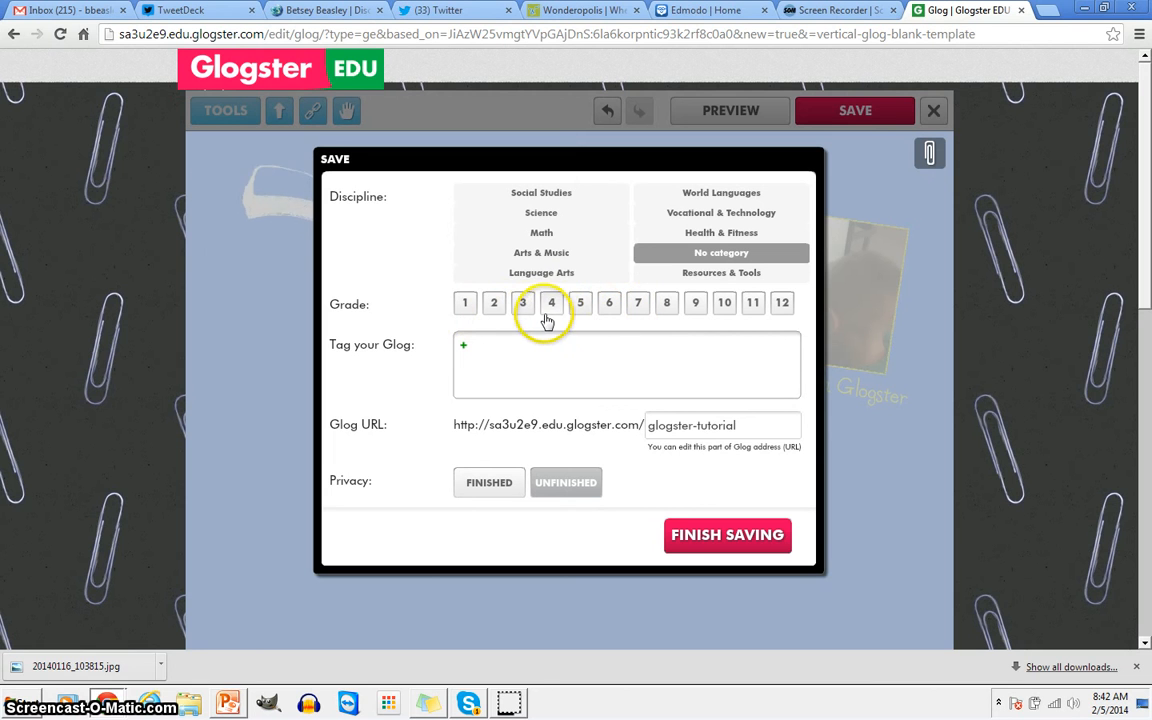
pyautogui.click(551, 304)
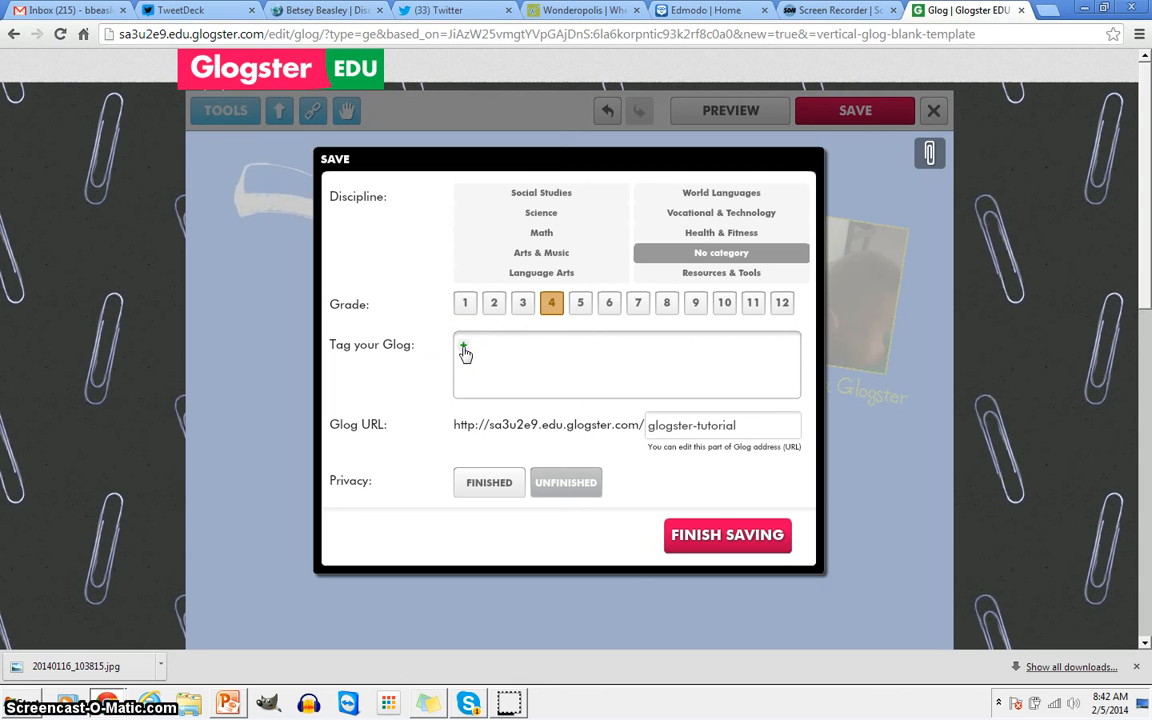
pyautogui.click(535, 350)
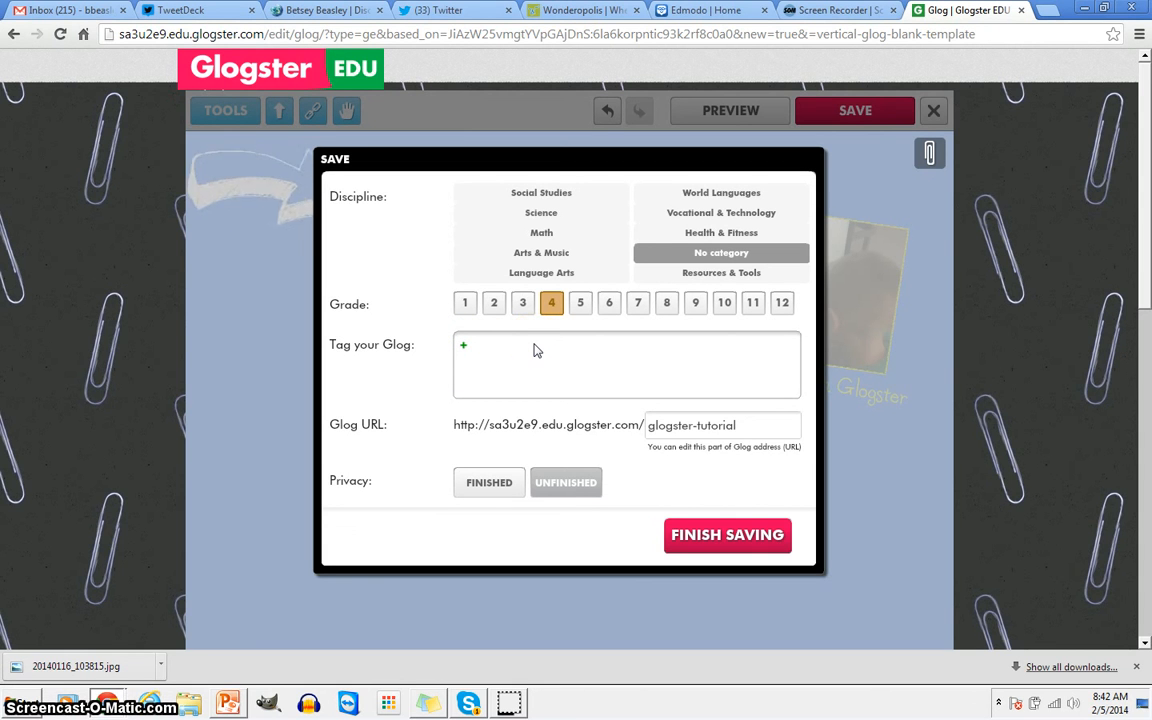
pyautogui.click(463, 349)
pyautogui.click(514, 343)
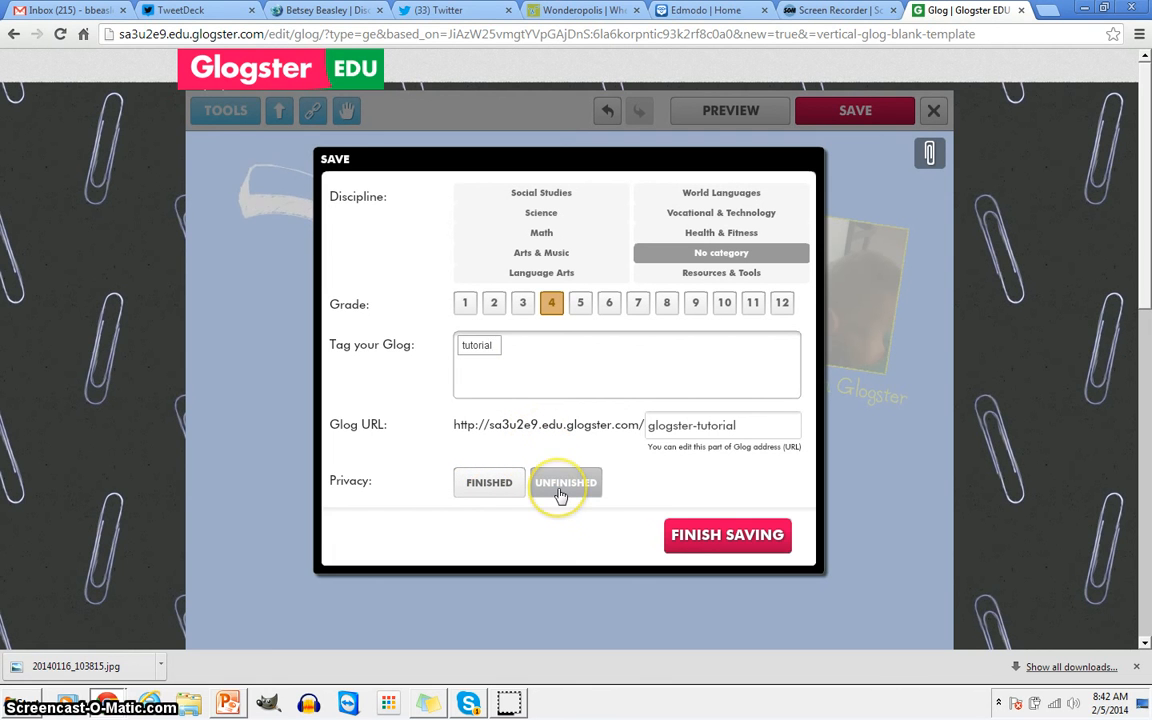
# Keep the glog's privacy as Unfinished and finish saving it.
pyautogui.click(490, 486)
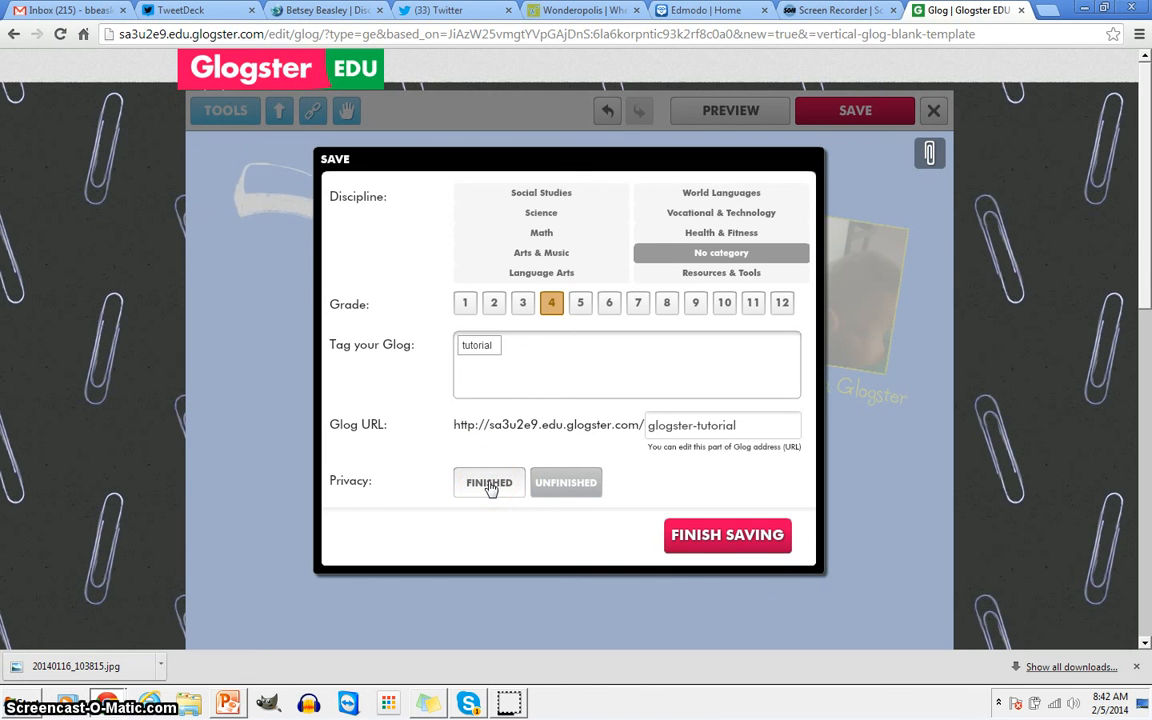
pyautogui.click(562, 484)
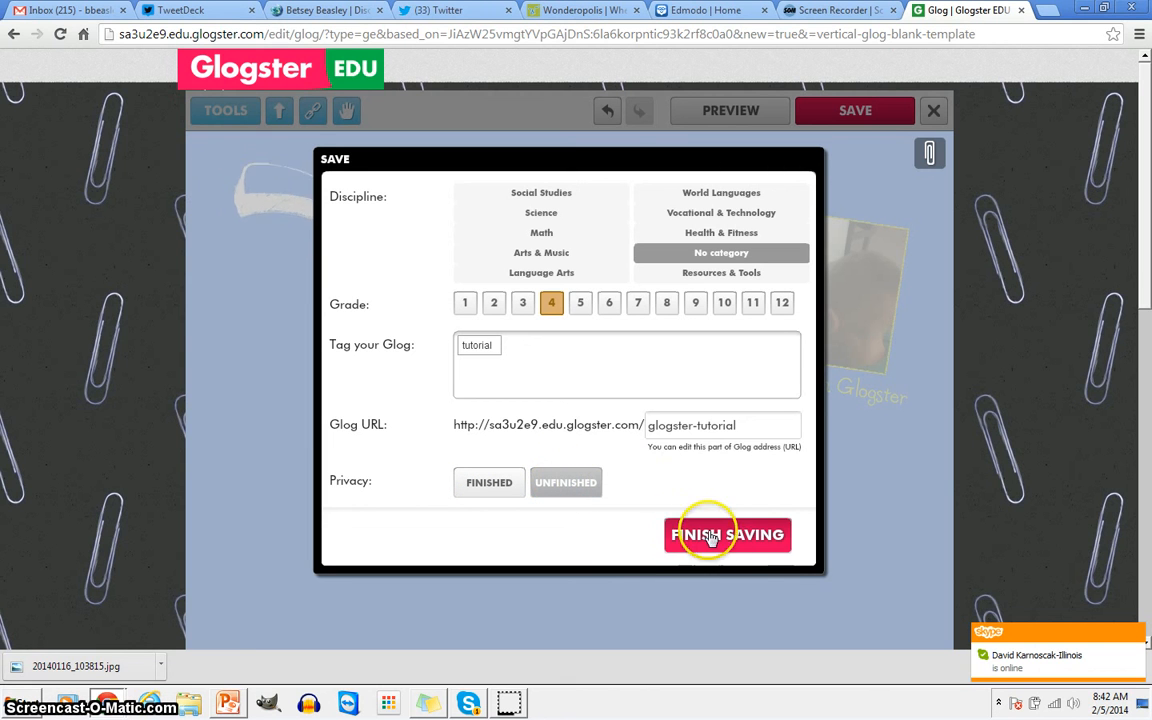
pyautogui.click(737, 538)
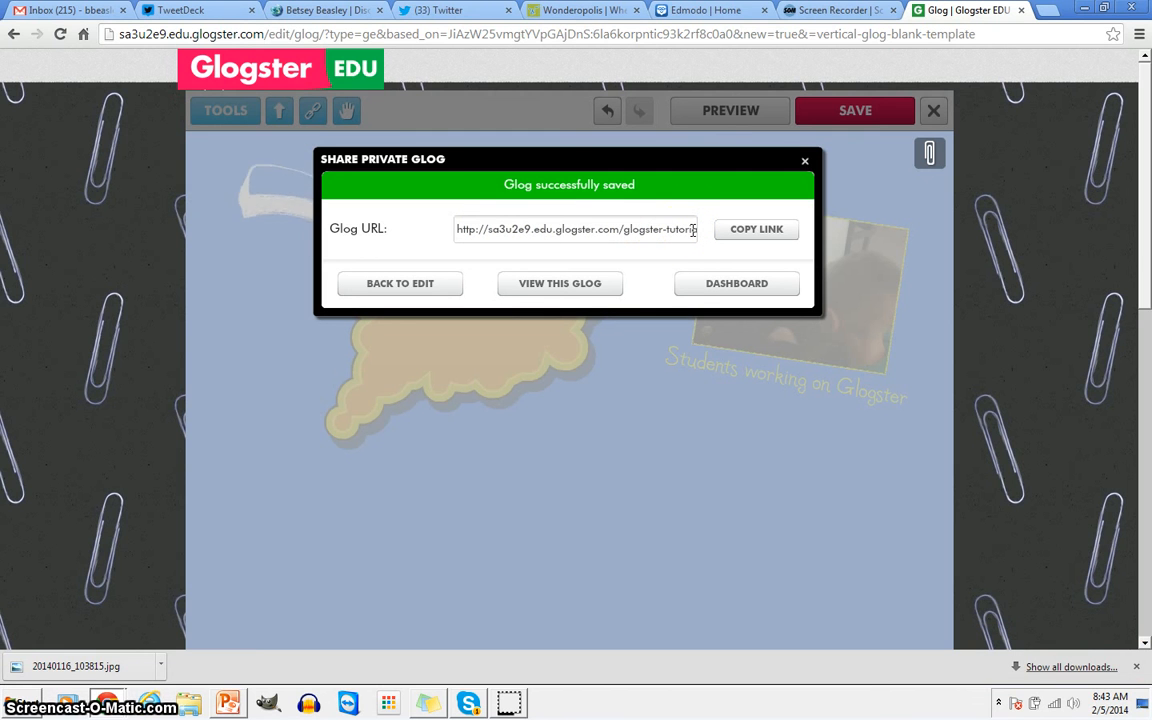
# Copy the saved glog's link and return to the dashboard to locate the Glogster Tutorial glog.
pyautogui.click(745, 231)
pyautogui.click(719, 286)
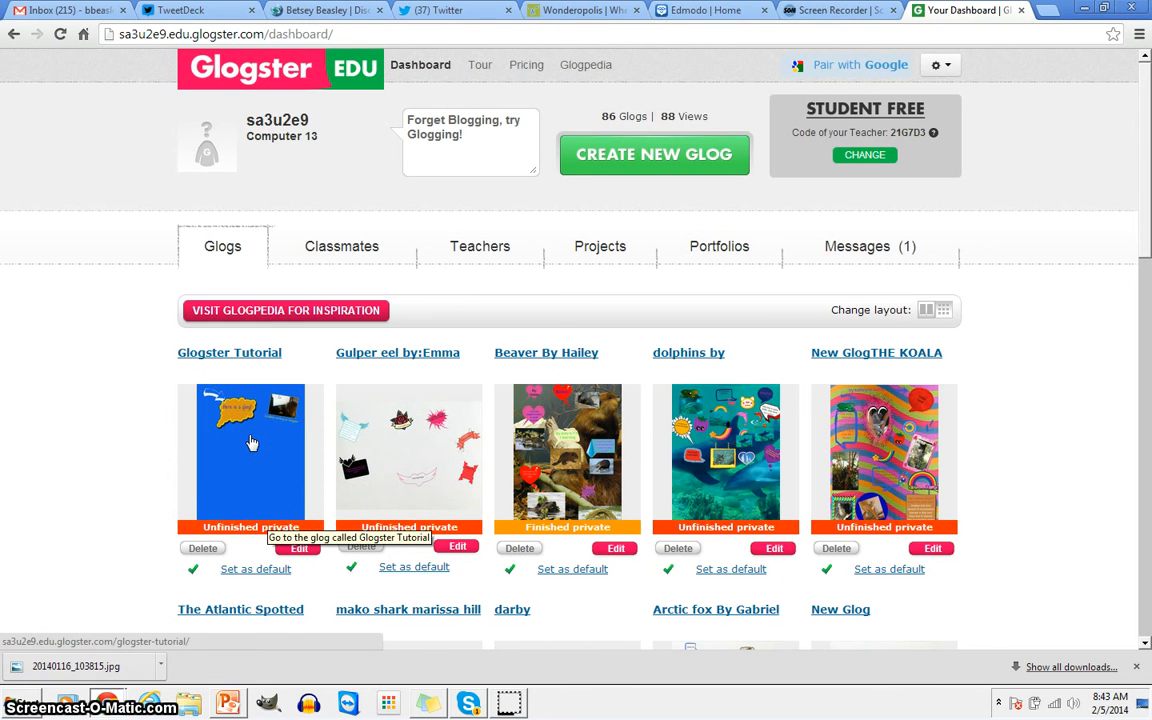
pyautogui.click(226, 393)
pyautogui.click(226, 393)
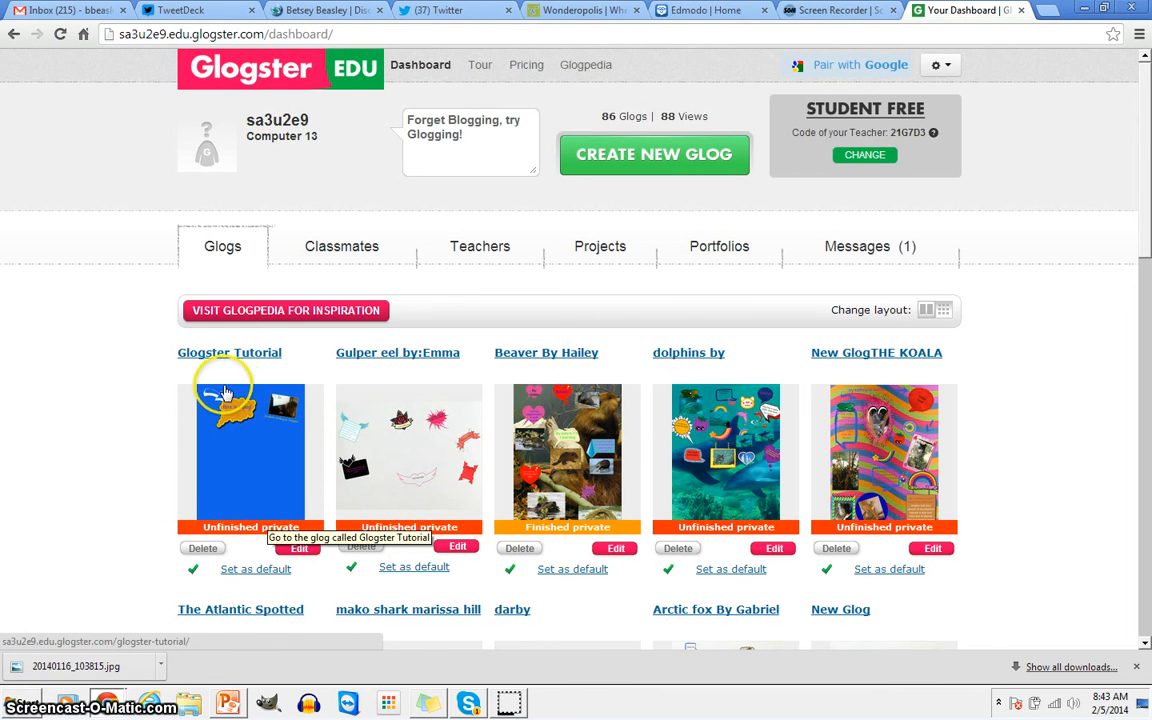
pyautogui.click(258, 481)
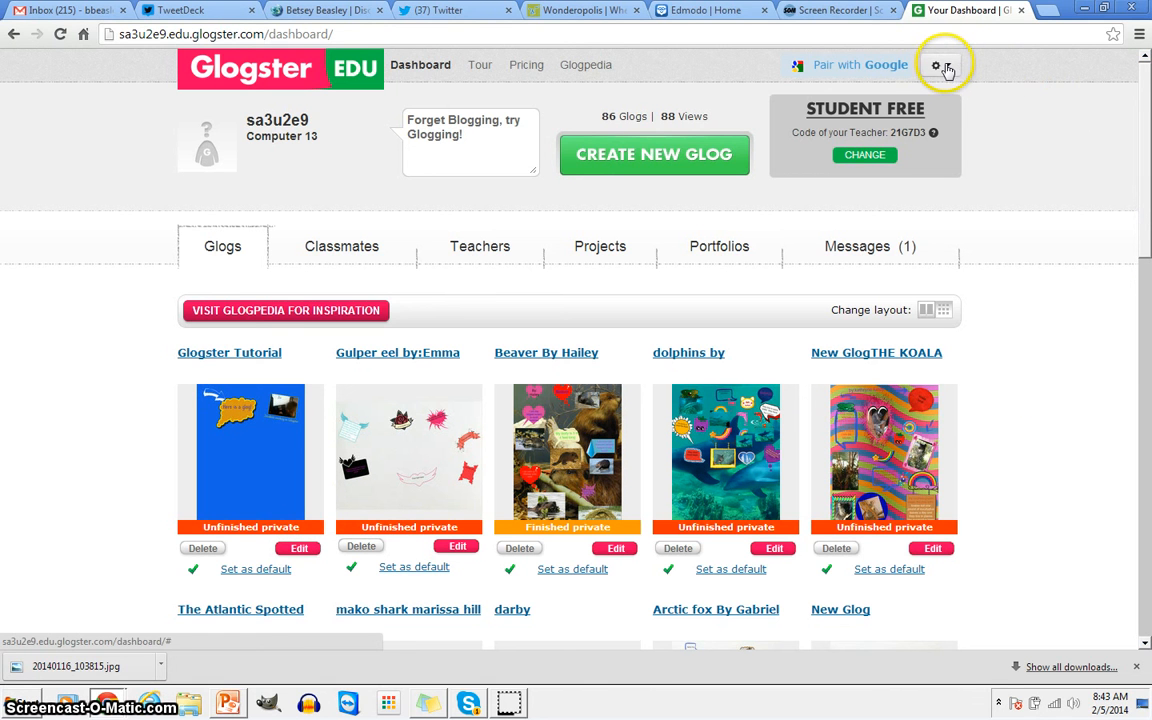
# Log out of the student account.
pyautogui.click(944, 67)
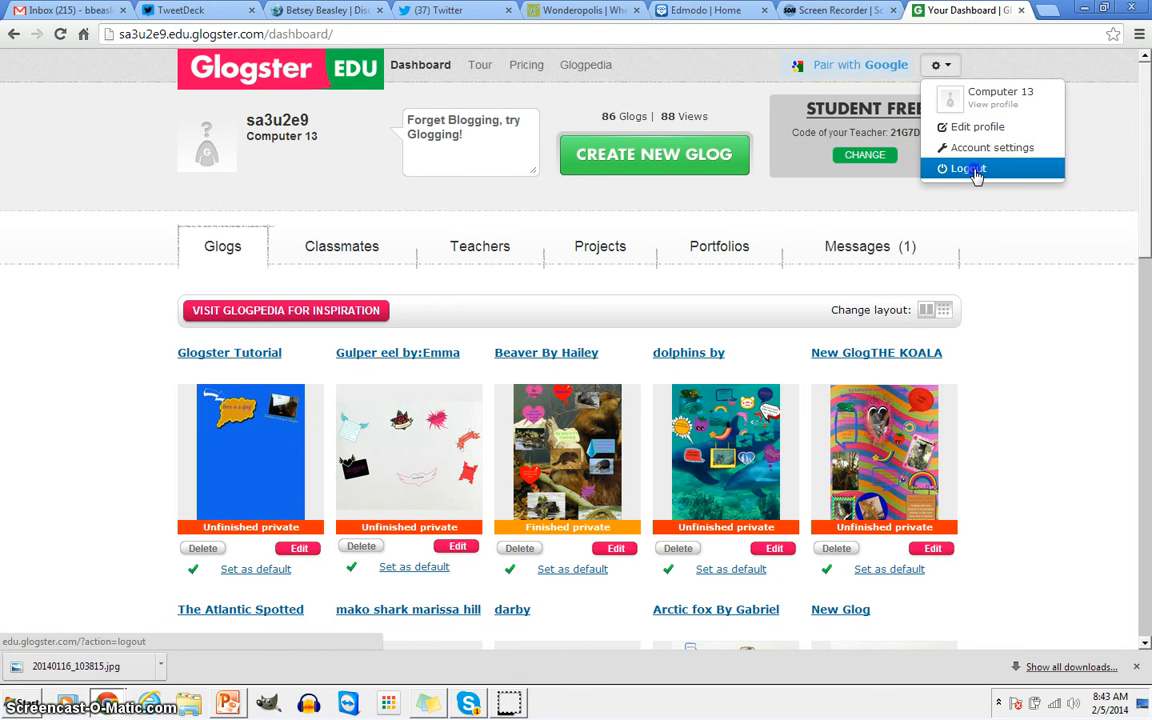
pyautogui.click(975, 170)
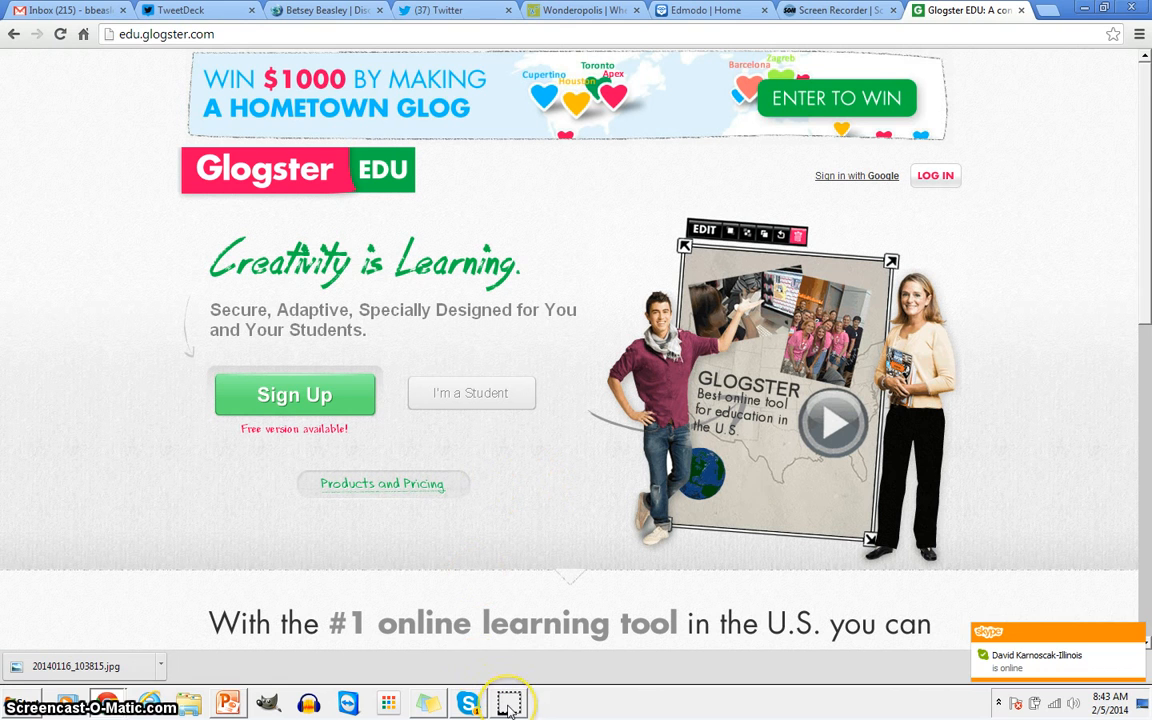
pyautogui.moveTo(508, 706)
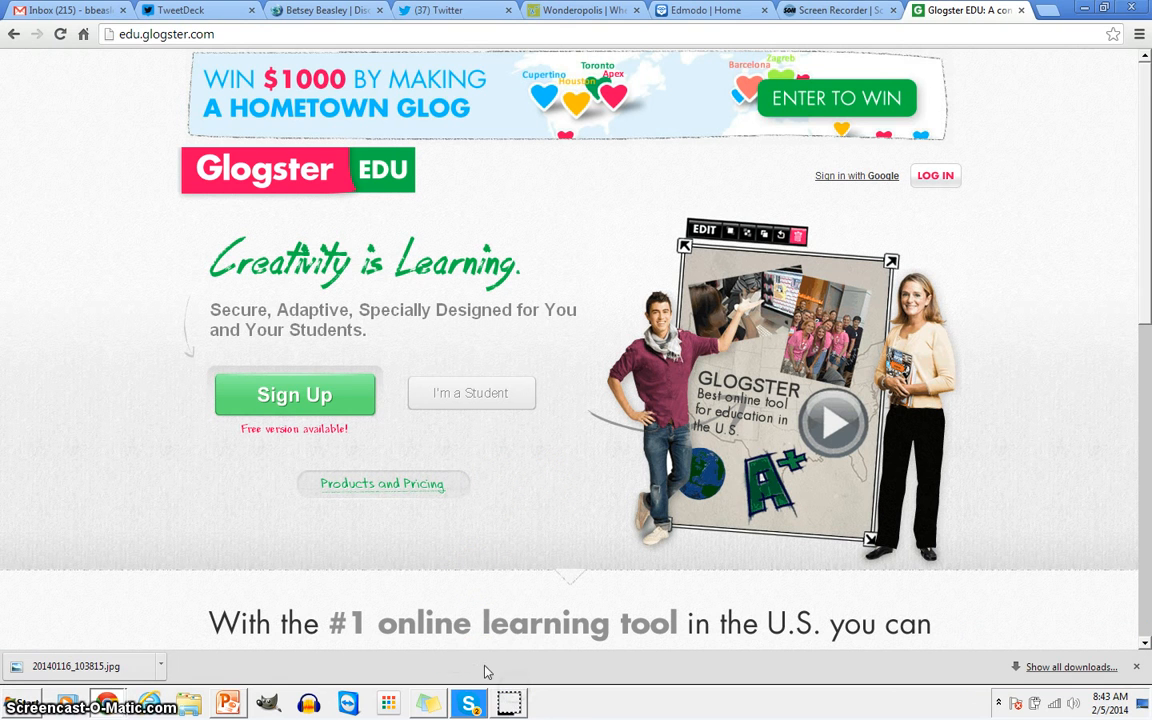